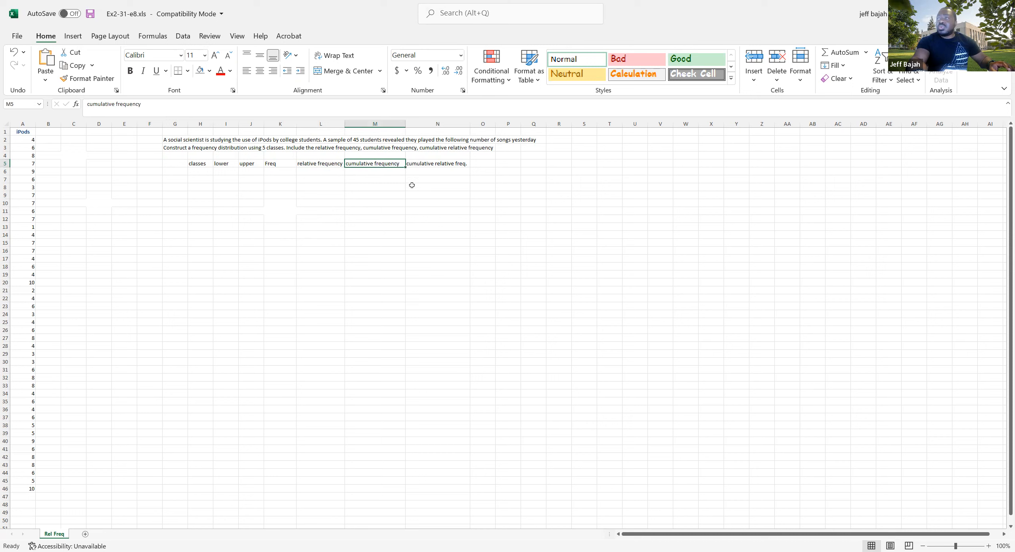
left_click(424, 165)
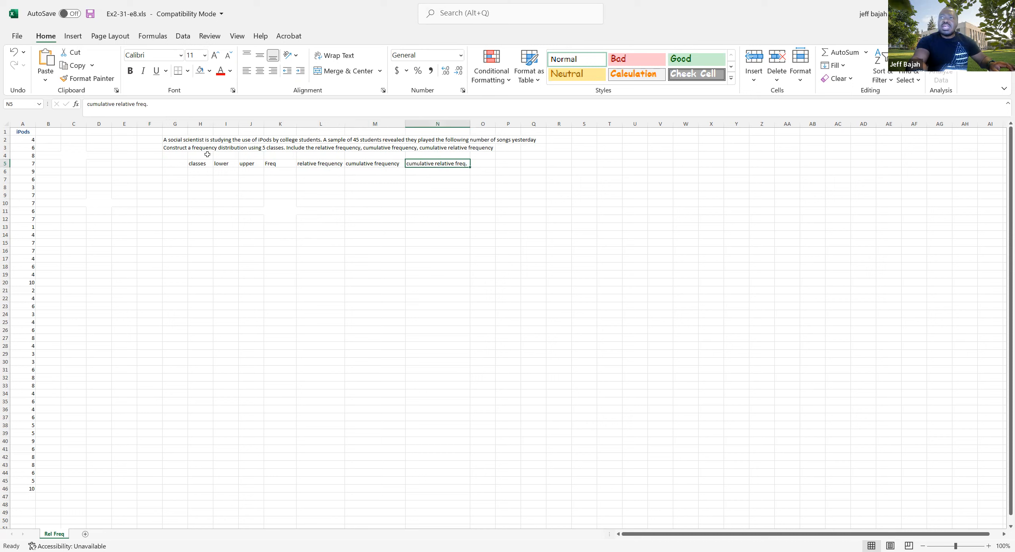
left_click_drag(163, 139, 544, 169)
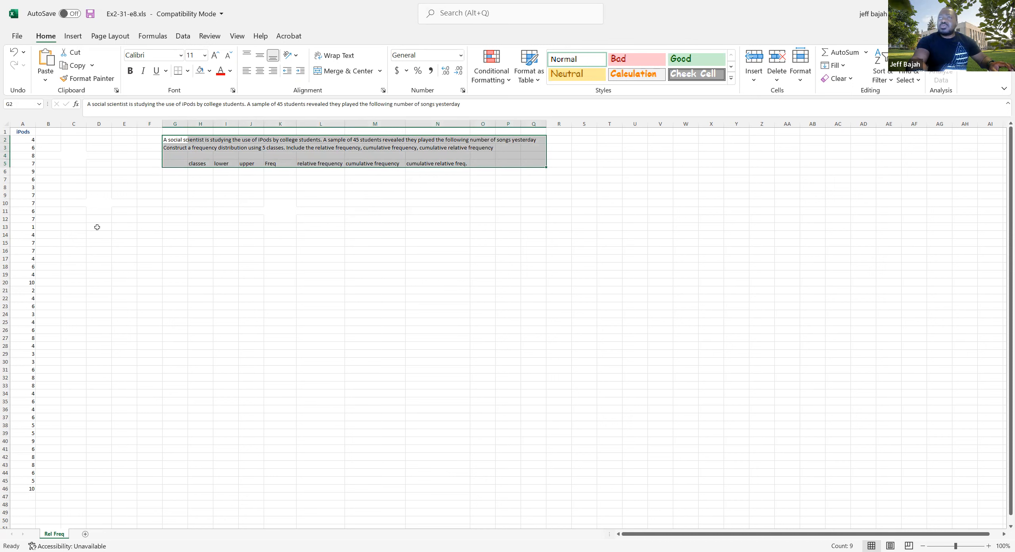
left_click(97, 227)
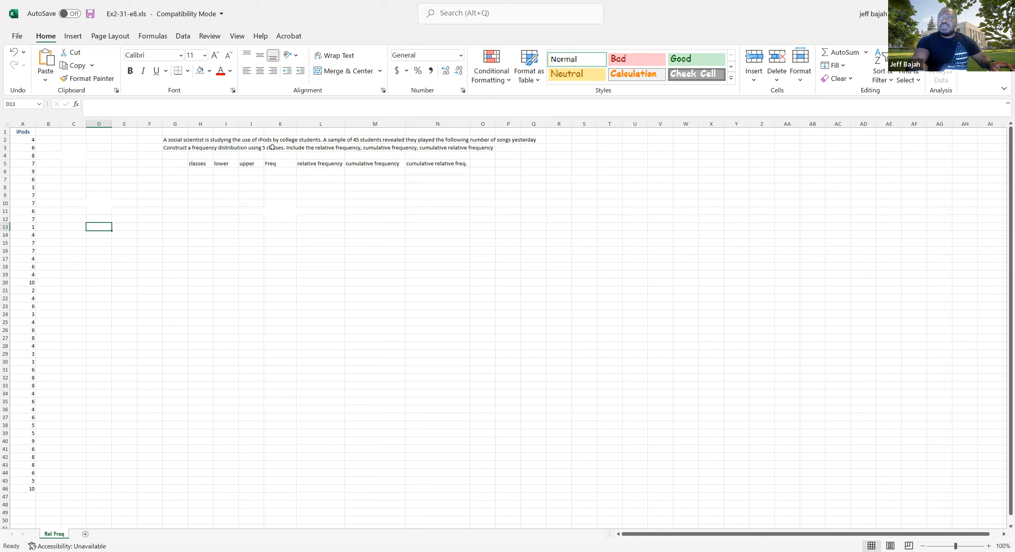
left_click(347, 141)
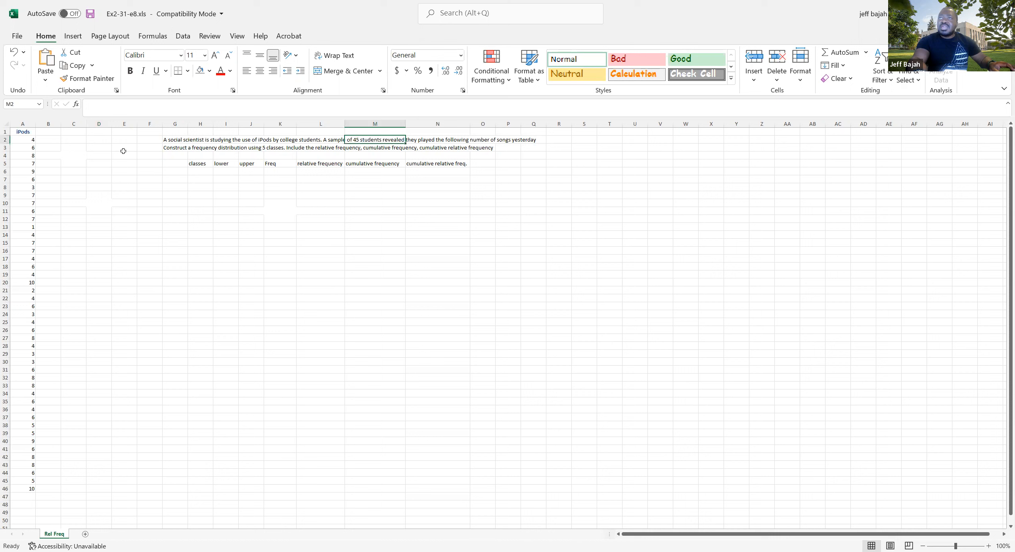
Count the iPods values in C4 with a COUNT formula over A2:A46
left_click(77, 156)
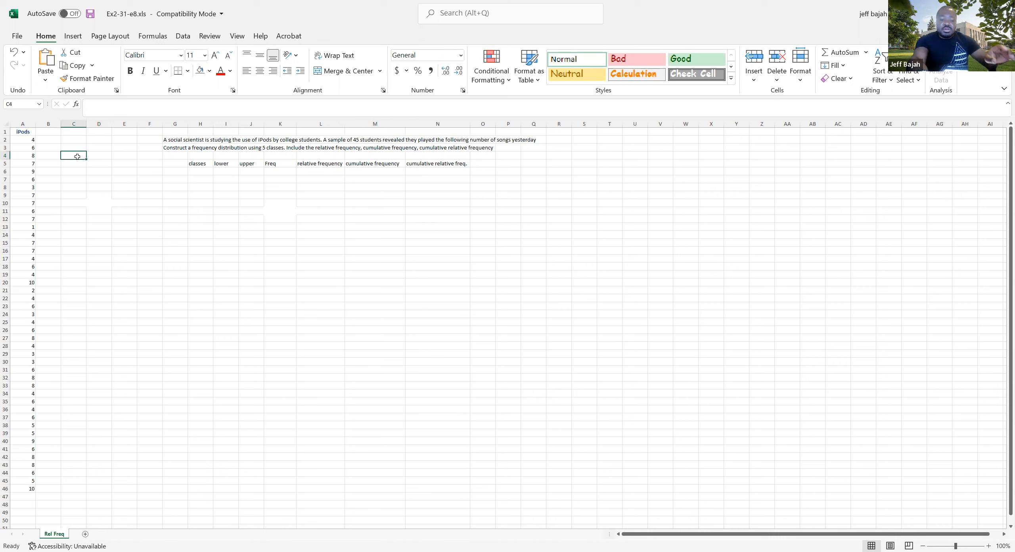
type("=")
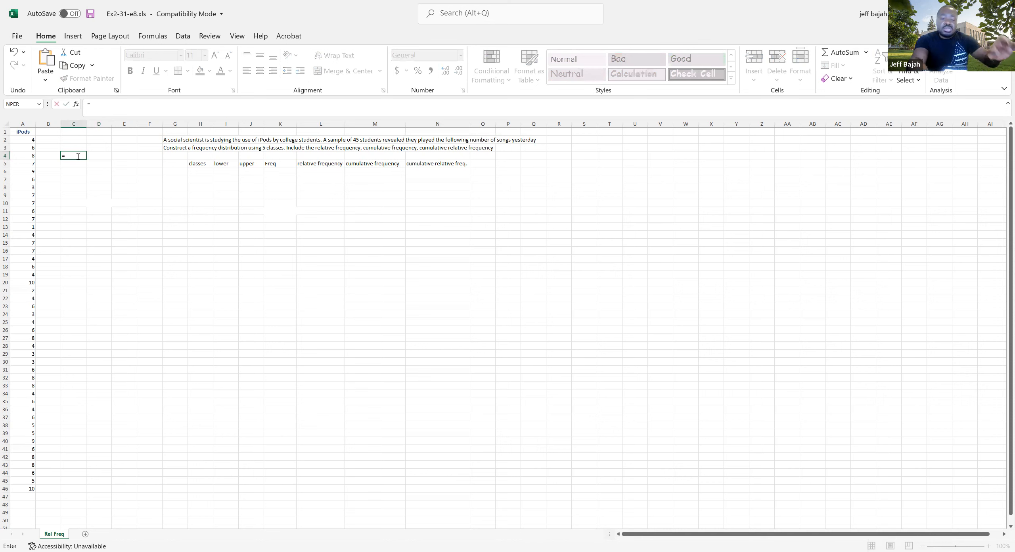
type("coun")
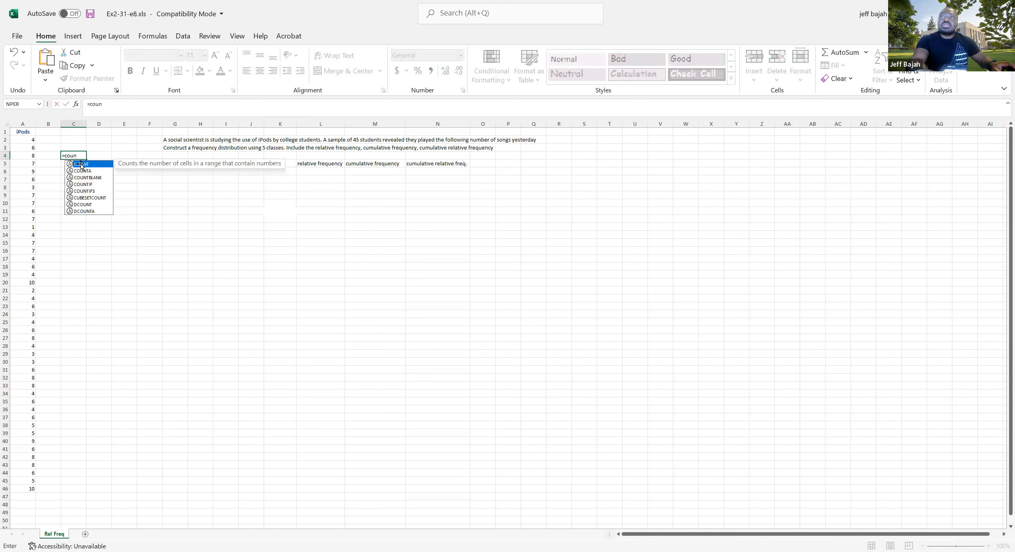
key("Tab")
left_click(25, 141)
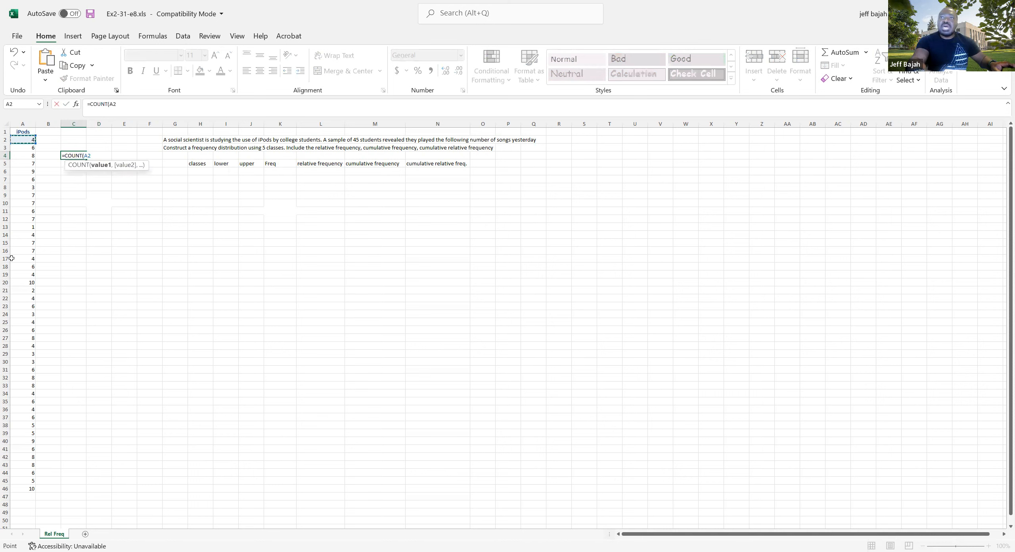
left_click(15, 487, "shift")
key("Return")
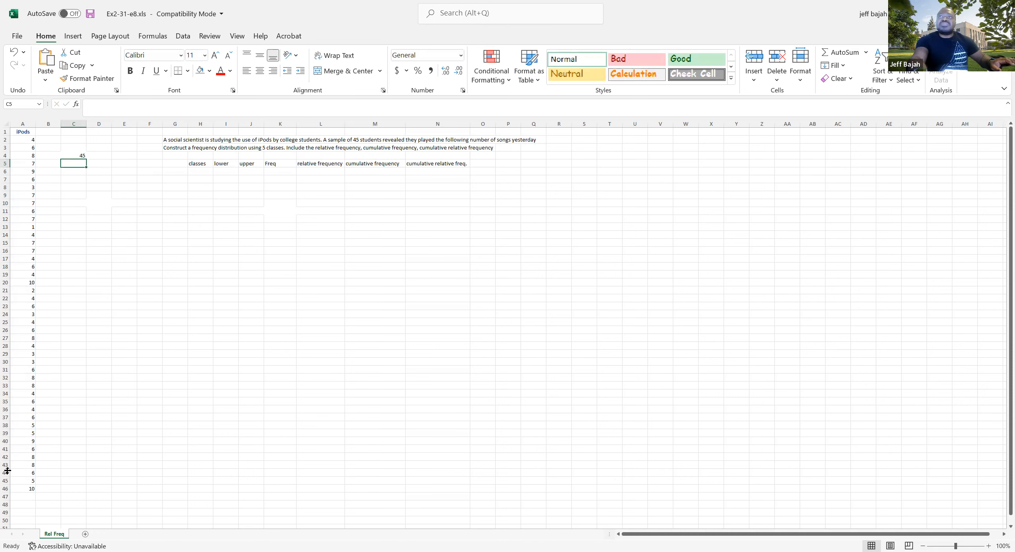
left_click(80, 154)
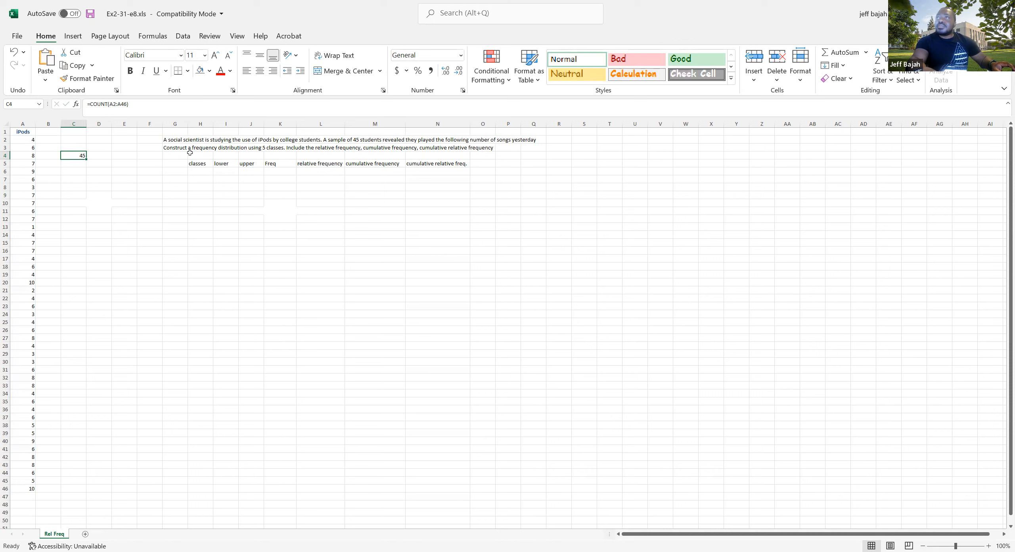
left_click_drag(171, 148, 295, 148)
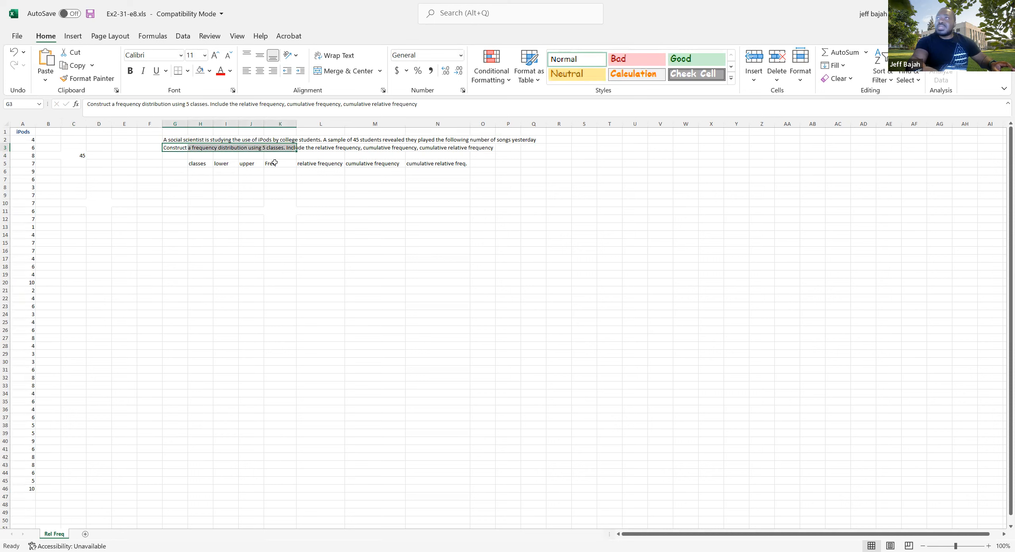
left_click_drag(195, 165, 449, 166)
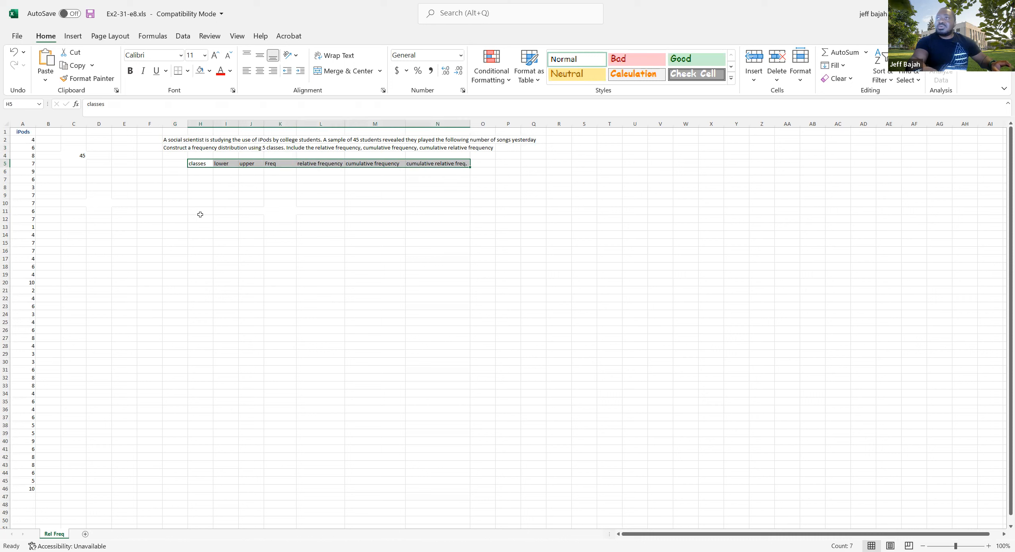
left_click(313, 190)
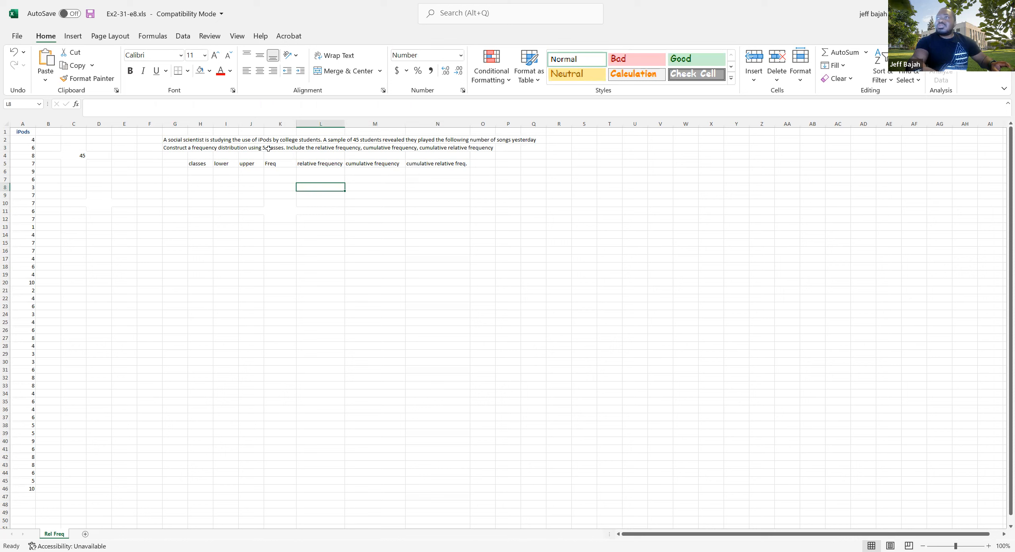
Number the classes 1 to 5 in cells H6 to H10 under the classes heading
left_click(201, 173)
type("1")
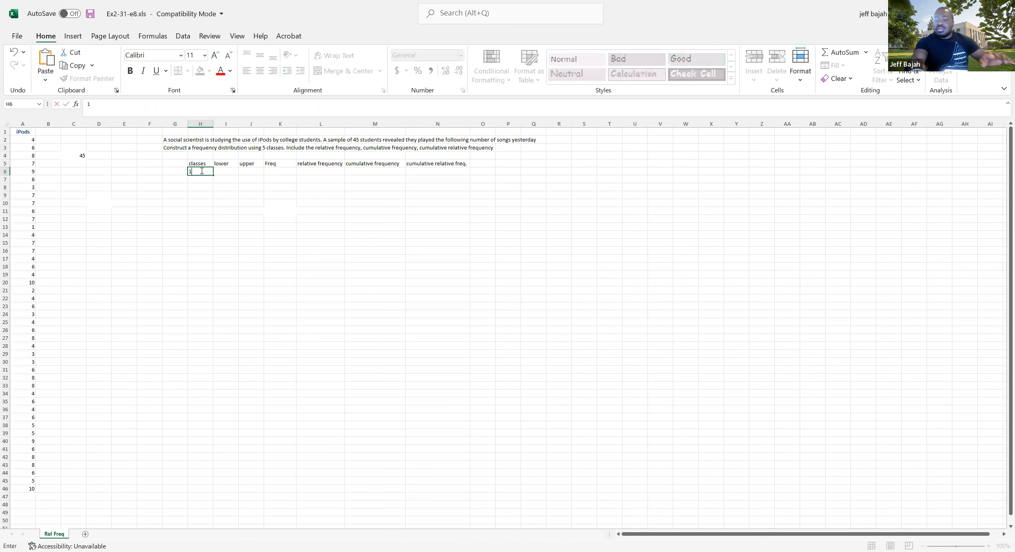
key("Return")
type("2")
key("Return")
type("3")
key("Return")
type("45")
key("Return")
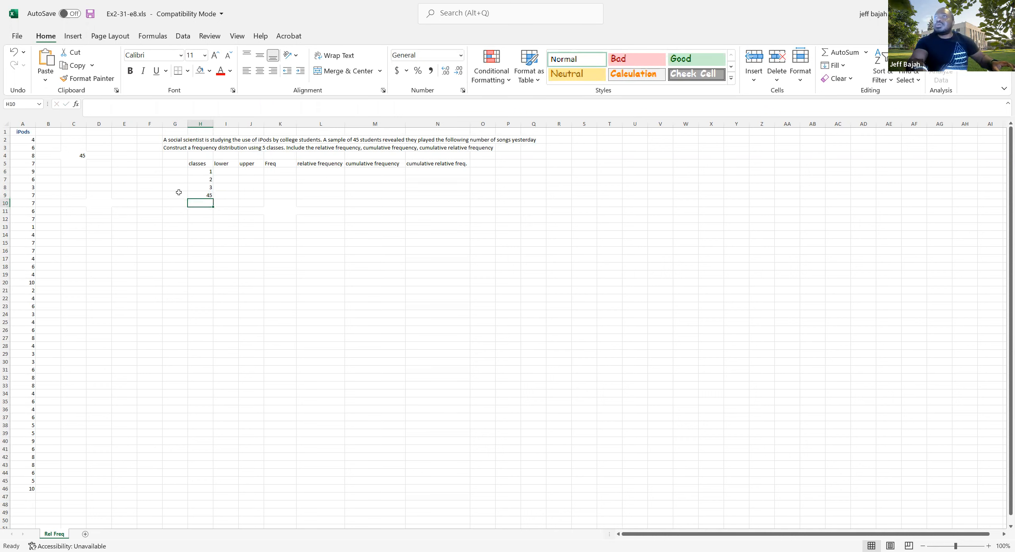
left_click(190, 194)
type("4")
key("Return")
type("5")
left_click(178, 250)
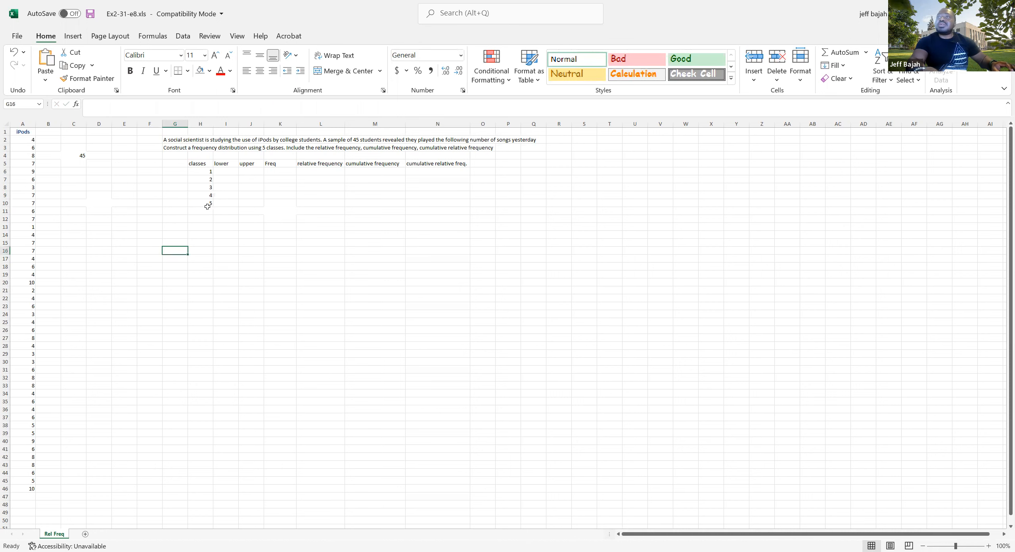
Add a bottom border to the table's last row, H10:N10
left_click_drag(204, 166, 428, 201)
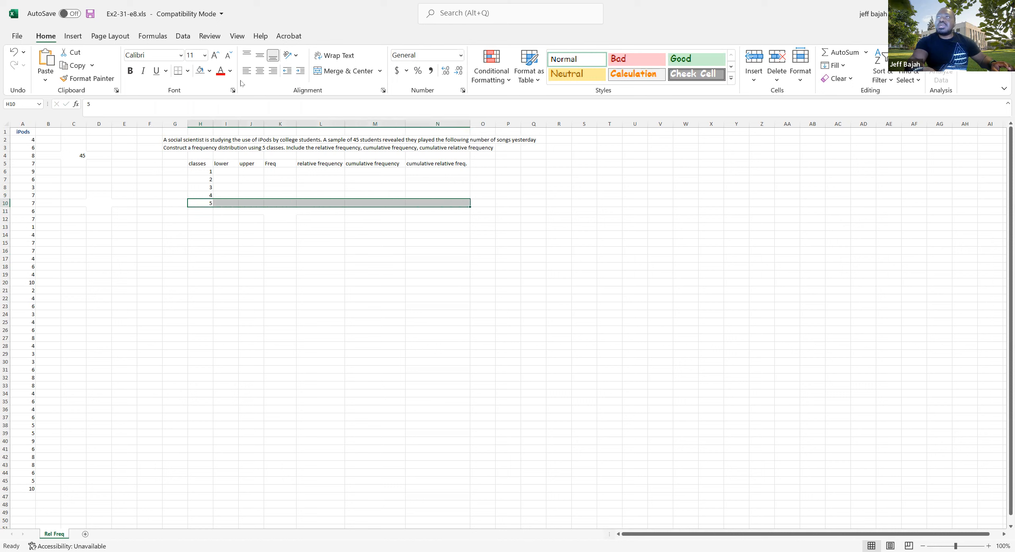
left_click(188, 72)
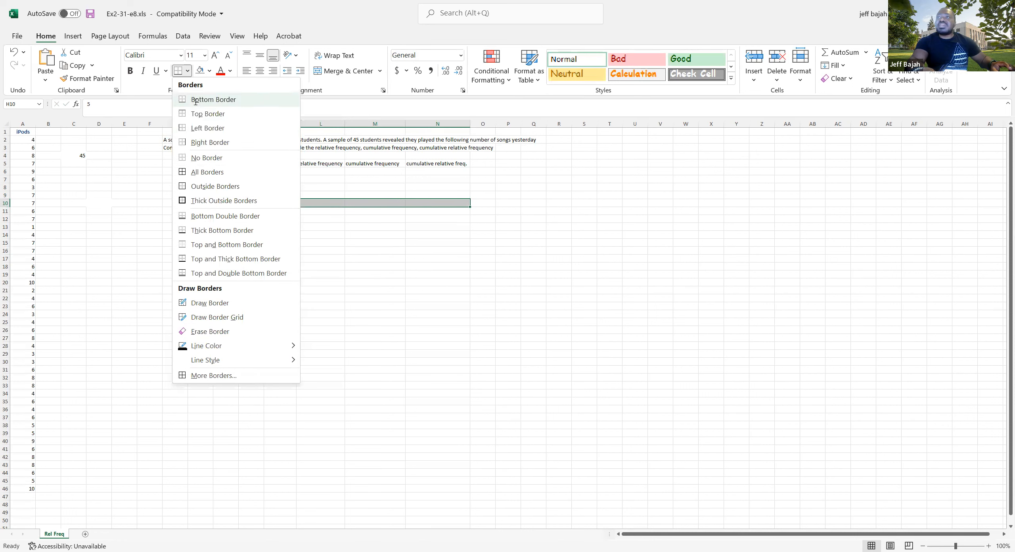
left_click(213, 99)
left_click(251, 258)
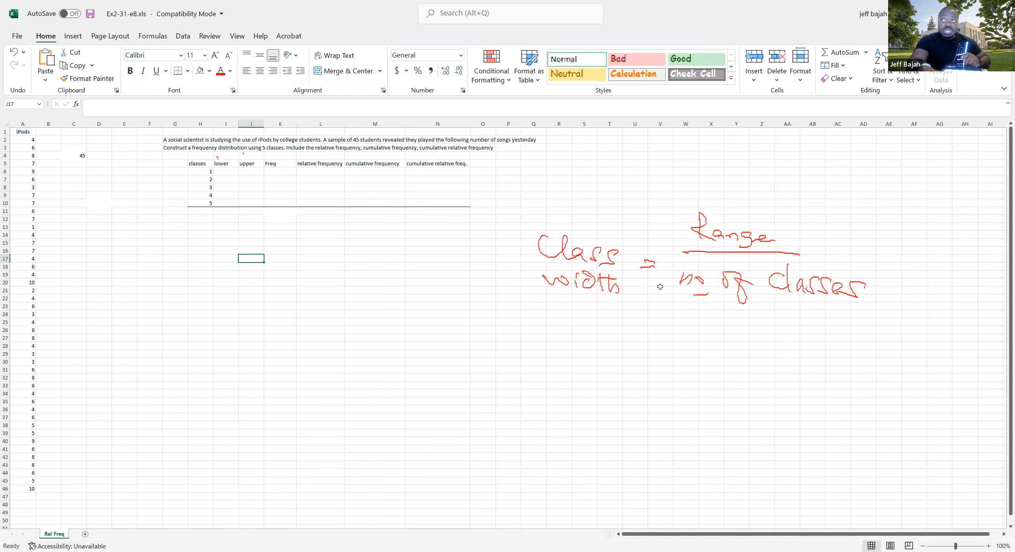
Label C6 "min" and calculate the smallest iPods value in D6 with a MIN formula over A2:A46
left_click(79, 171)
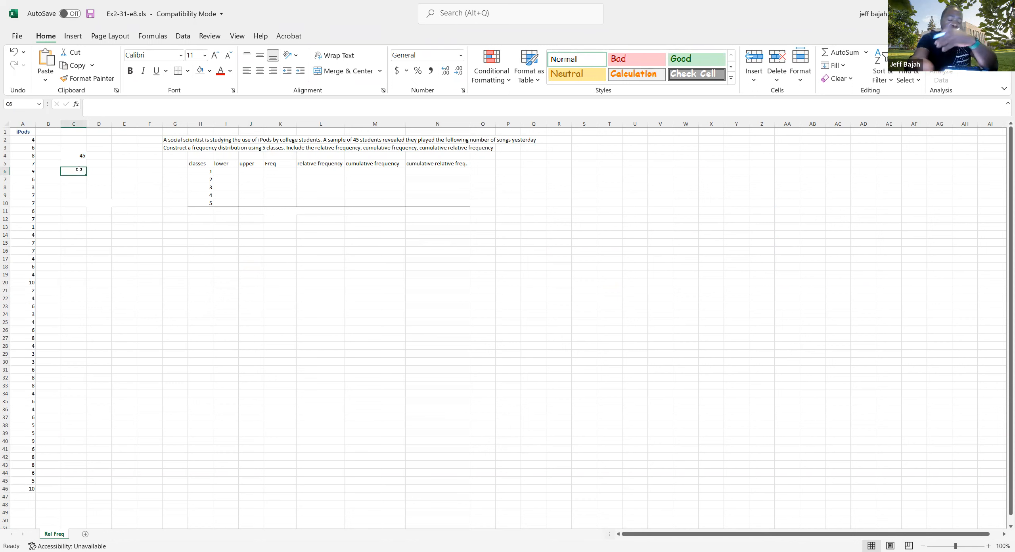
type("min")
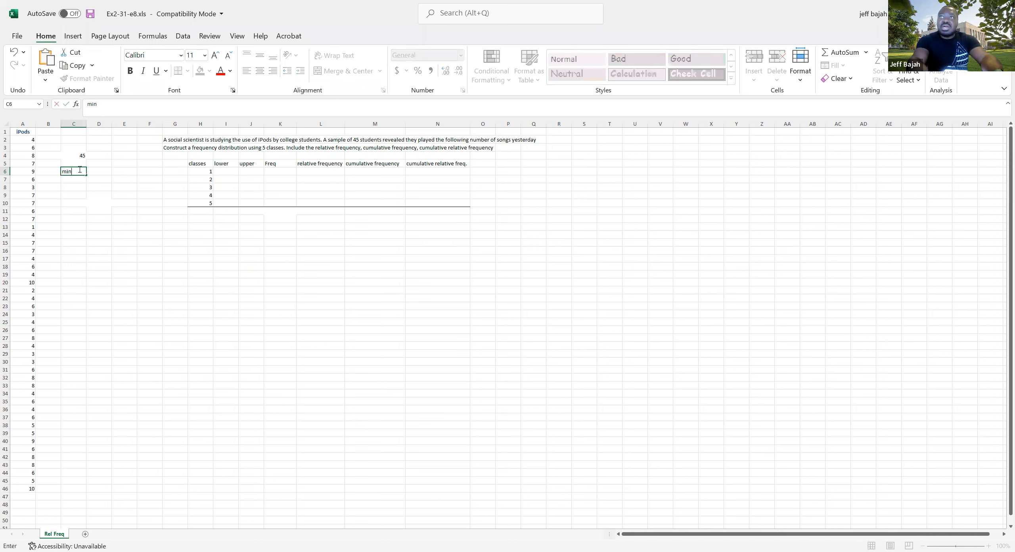
key("Tab")
type("=")
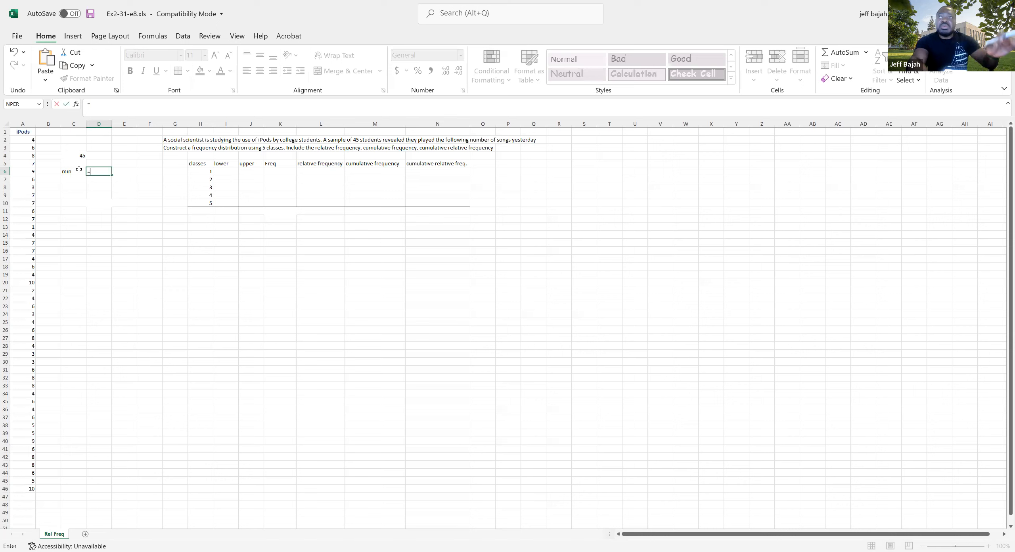
type("min")
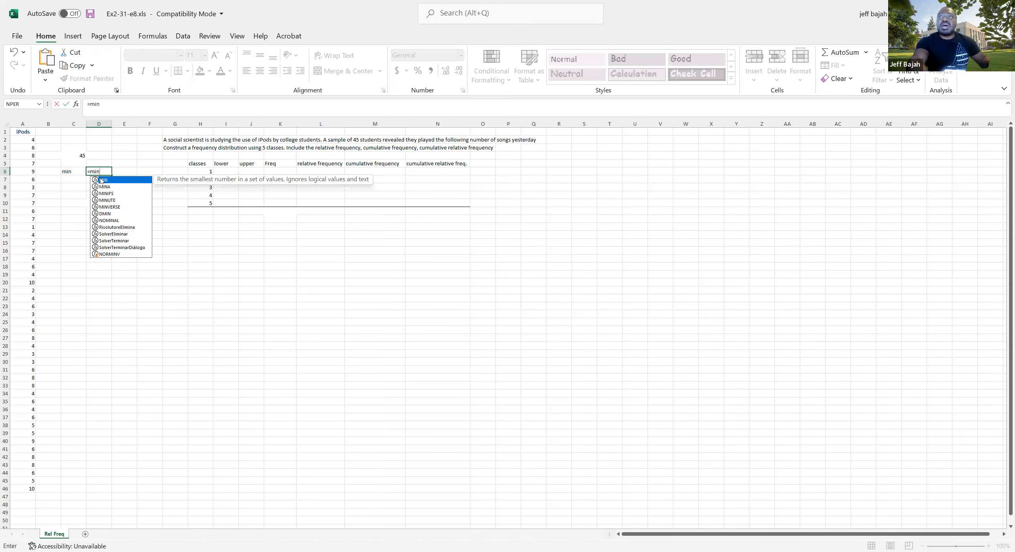
key("Tab")
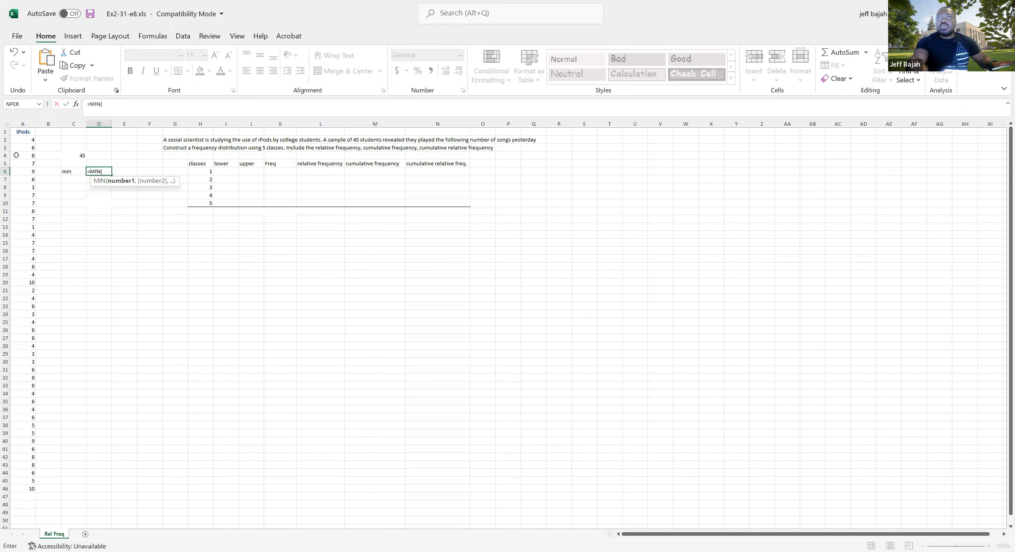
left_click(21, 140)
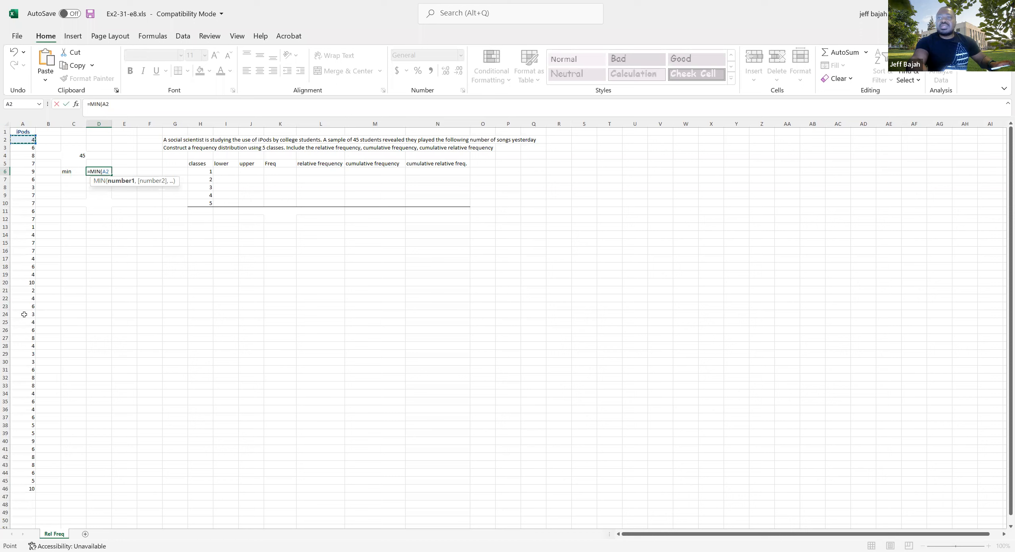
left_click(20, 485, "shift")
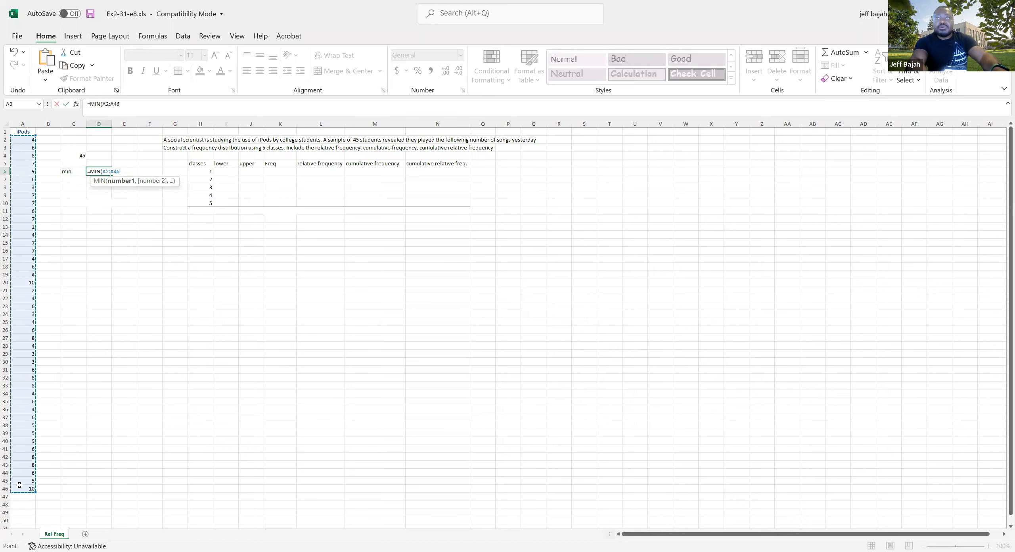
key("Return")
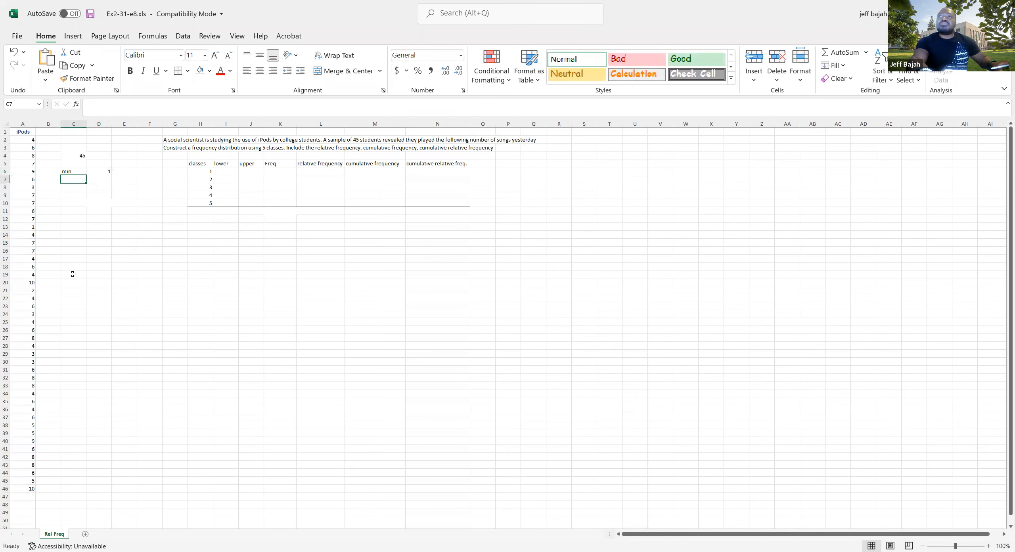
Label C7 "max" and calculate the largest iPods value in D7 with a MAX formula over A2:A46
type("max")
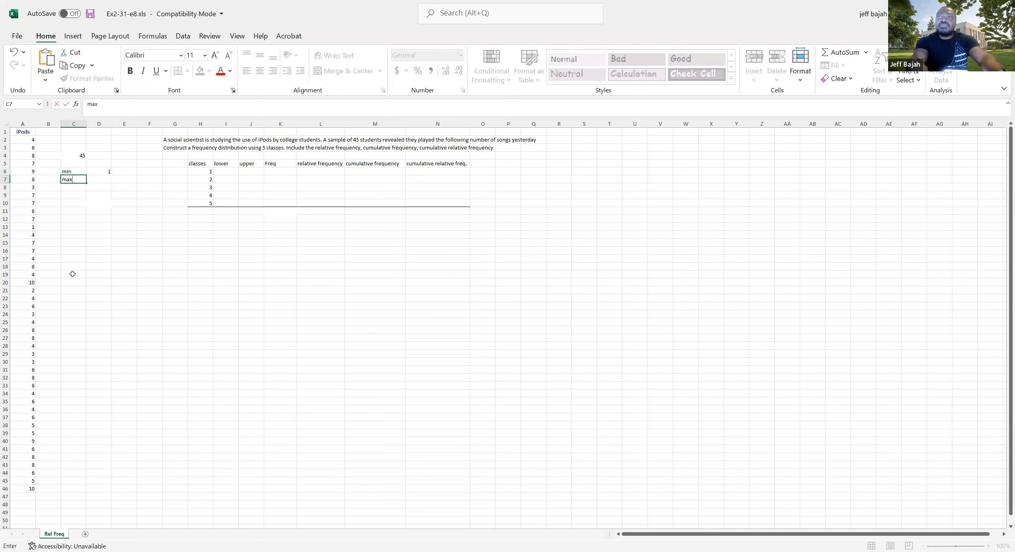
key("Tab")
type("=")
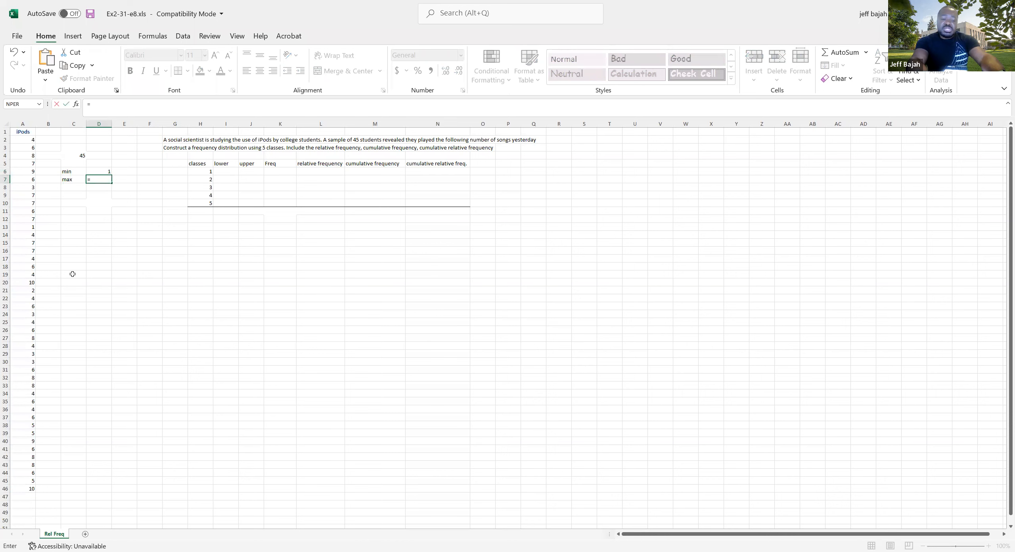
type("max")
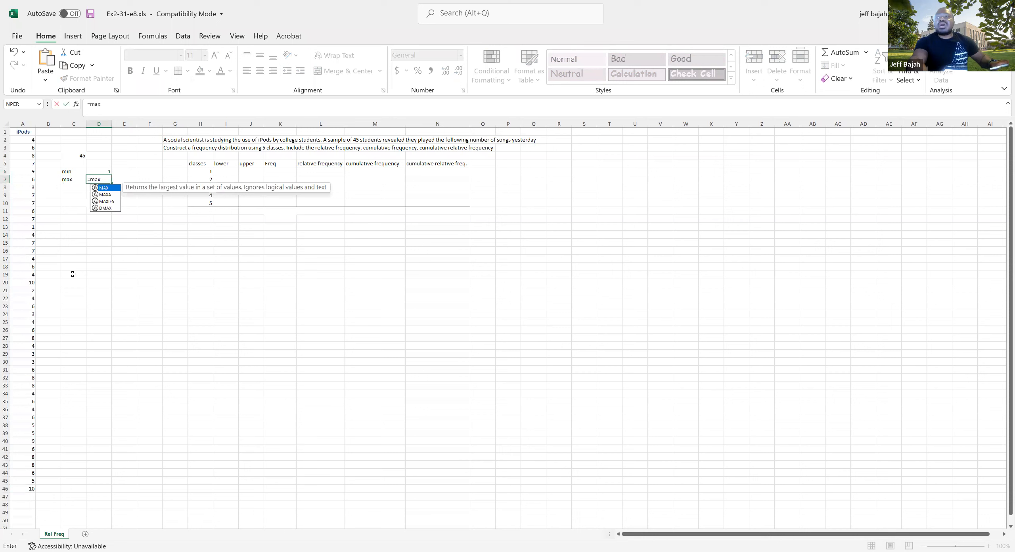
double_click(104, 188)
left_click(23, 140)
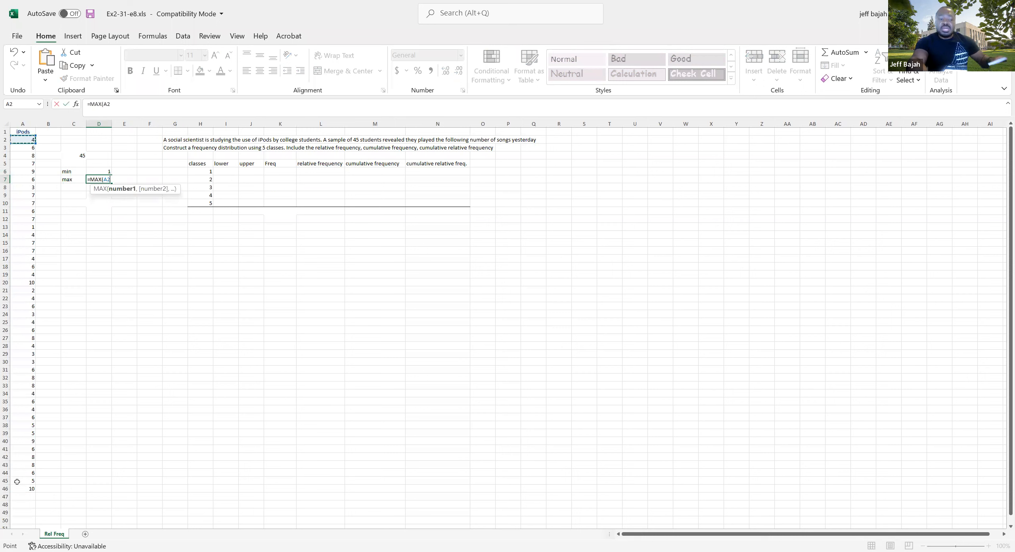
key("ctrl+shift+Down")
type(")")
key("Return")
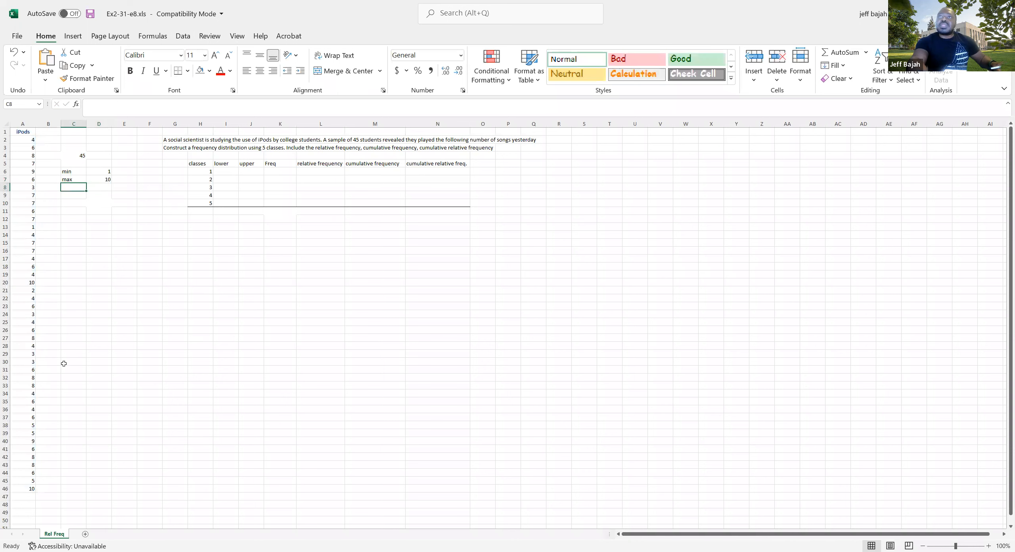
Label C8 "Range" and calculate the range in D8 as the maximum minus the minimum, =D7-D6
type("Ram")
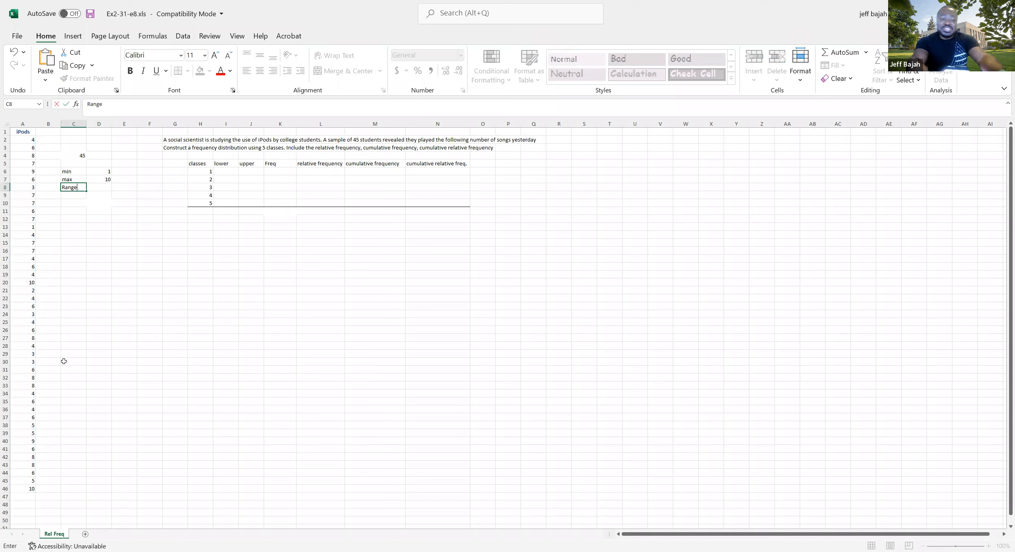
key("Tab")
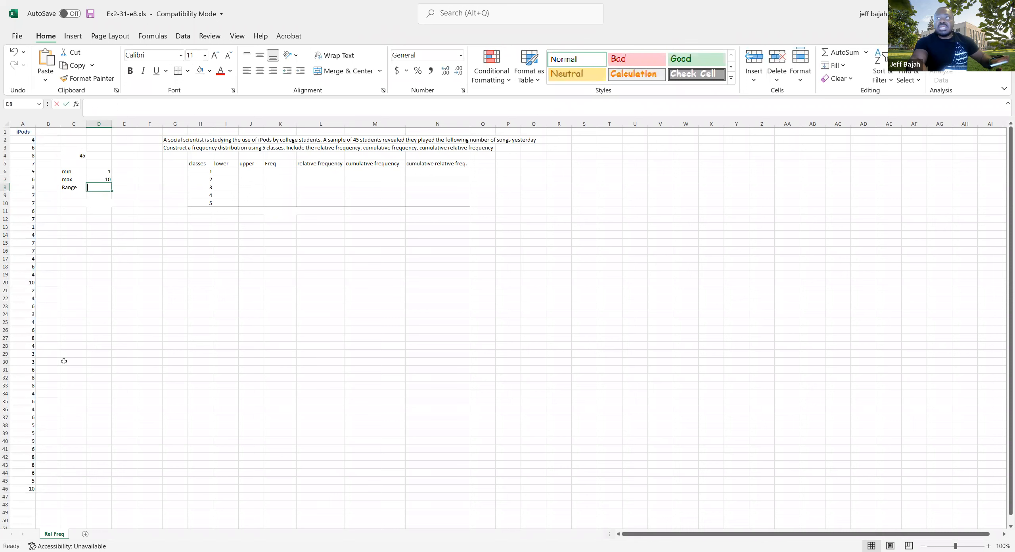
type("=")
left_click(94, 180)
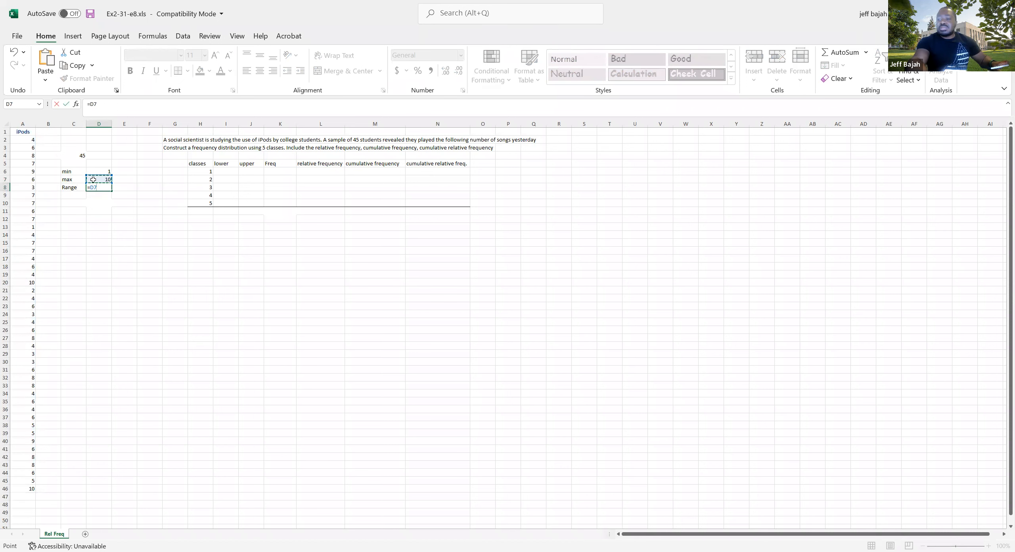
type("-")
left_click(101, 170)
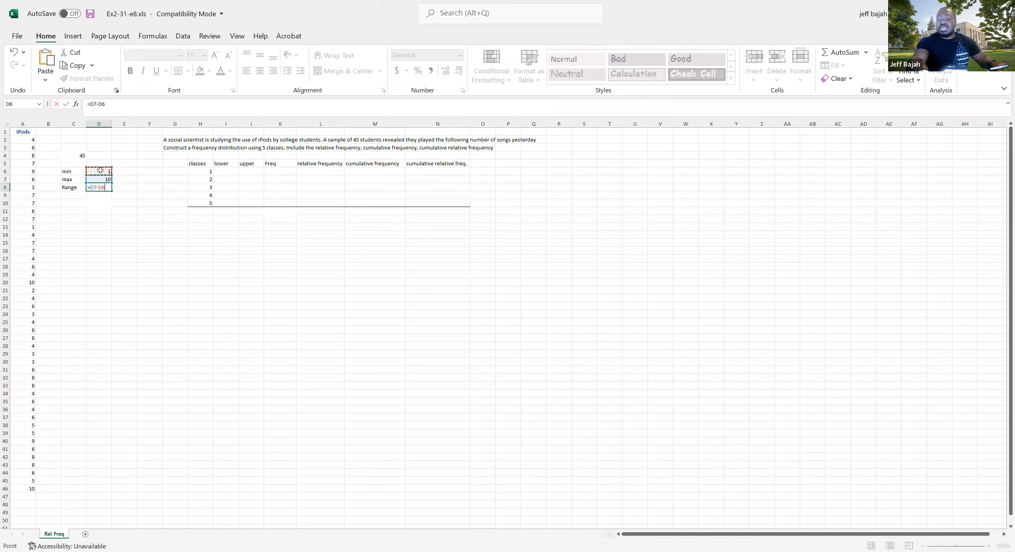
key("Return")
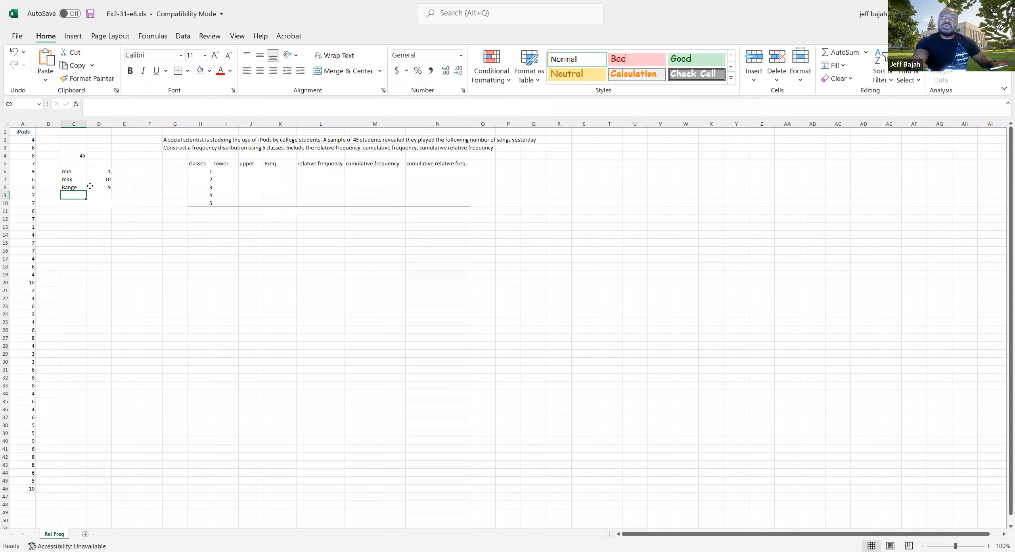
Label C5 "classes" and enter 5 as the number of classes in D5
left_click(71, 164)
type("classes")
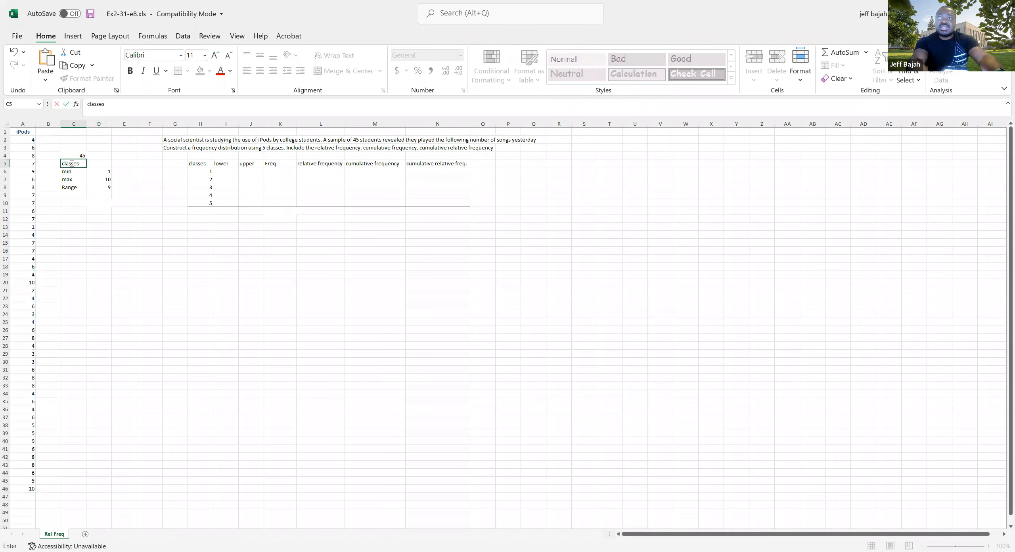
key("Tab")
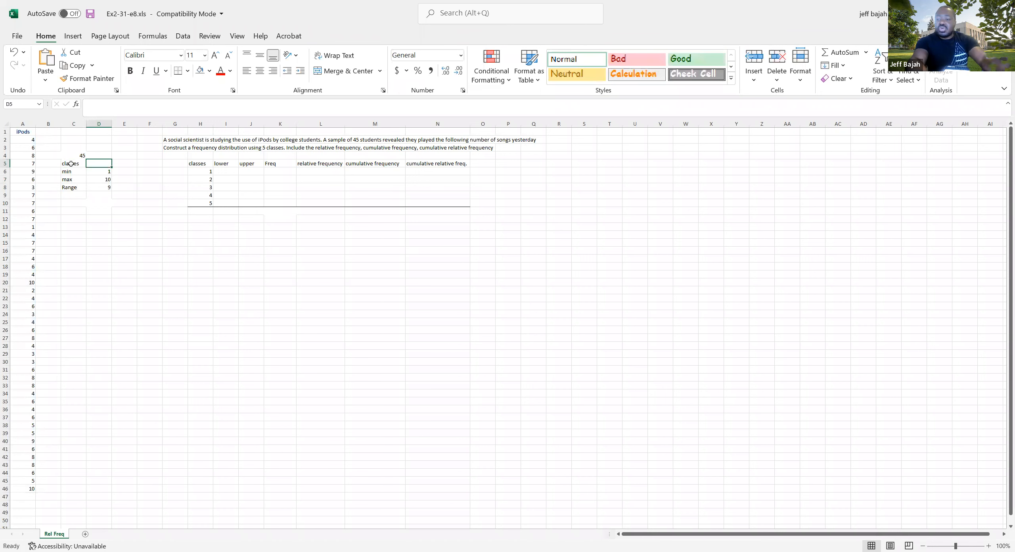
type("5")
Label C9 "width" and calculate the class width in D9 by dividing the range in D8 by the number of classes in D5
left_click(75, 197)
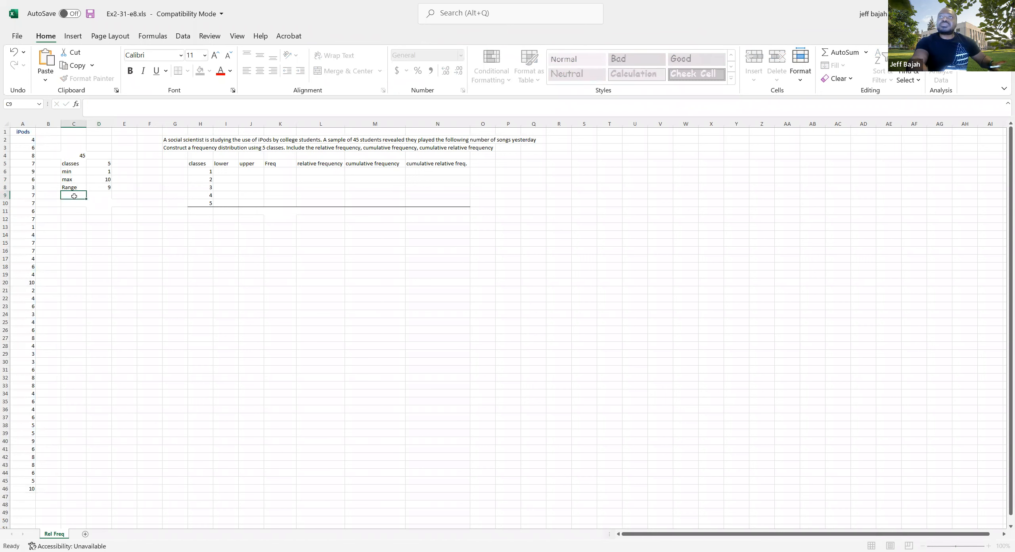
type("width")
key("Tab")
type("=")
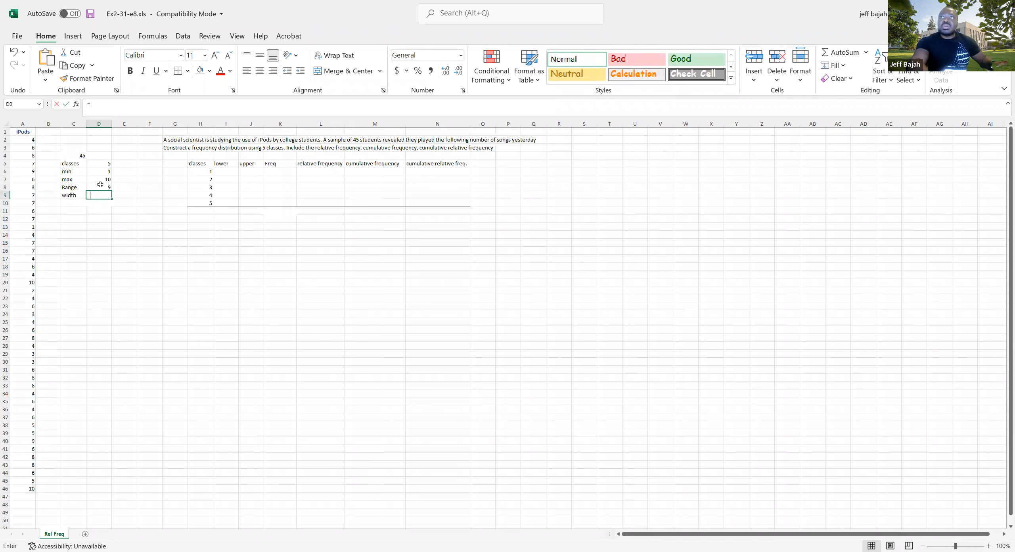
left_click(101, 187)
type("/")
left_click(98, 163)
key("Return")
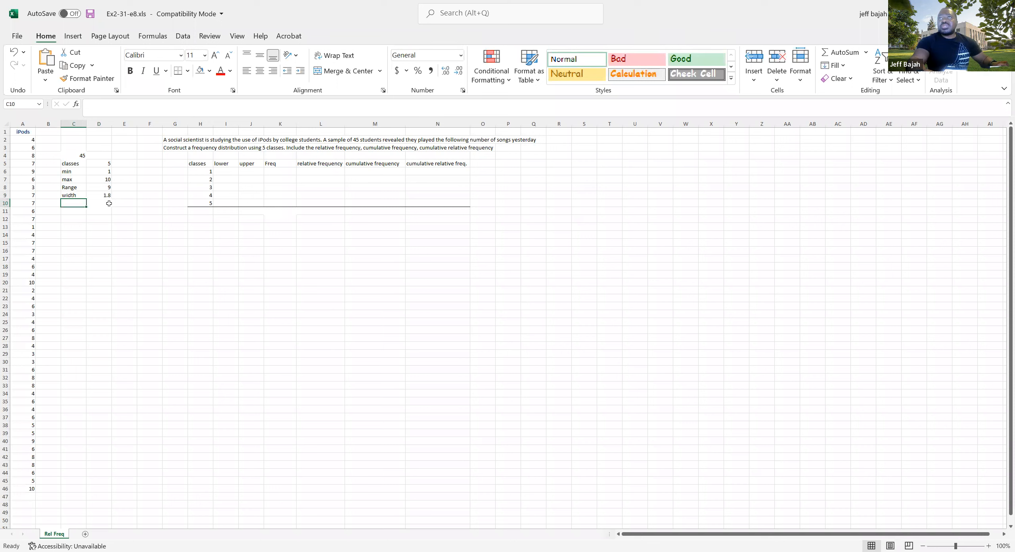
Copy the "width" label from C9 into C10 and enter the rounded-up class width 2 in D10
left_click(81, 195)
left_click_drag(85, 197, 87, 207)
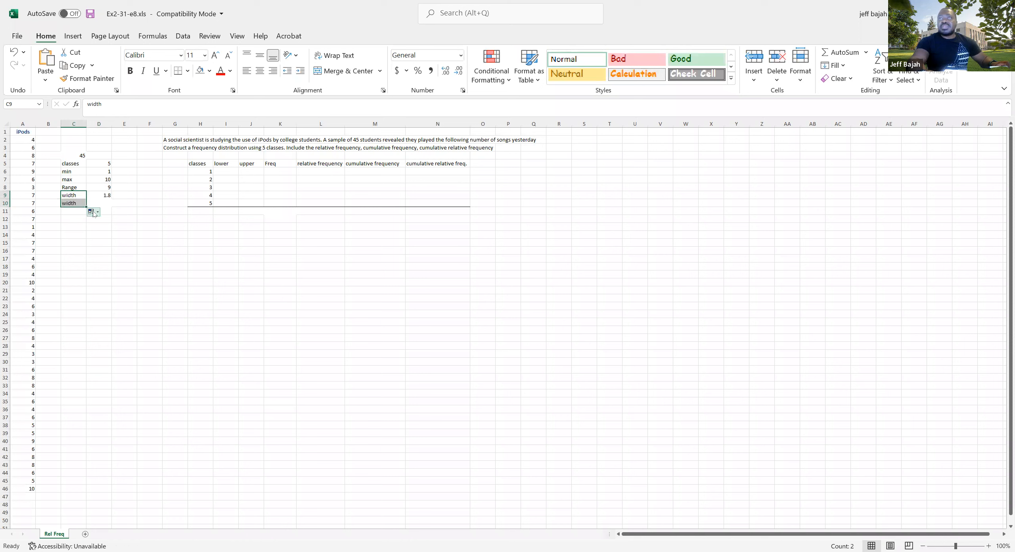
left_click(98, 202)
type("2")
left_click(95, 234)
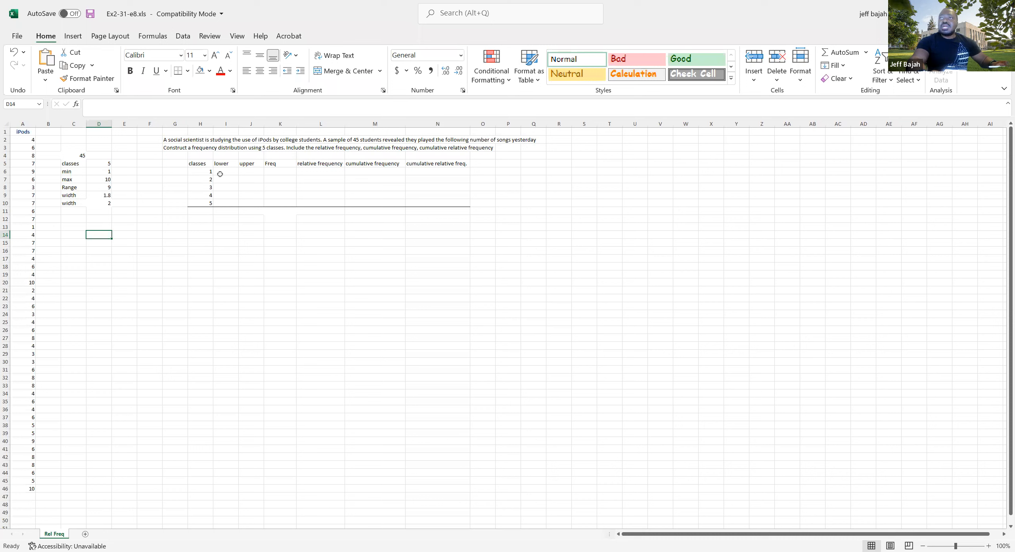
Color the text of the rounded width row, C10:D10, red
left_click_drag(81, 204, 98, 203)
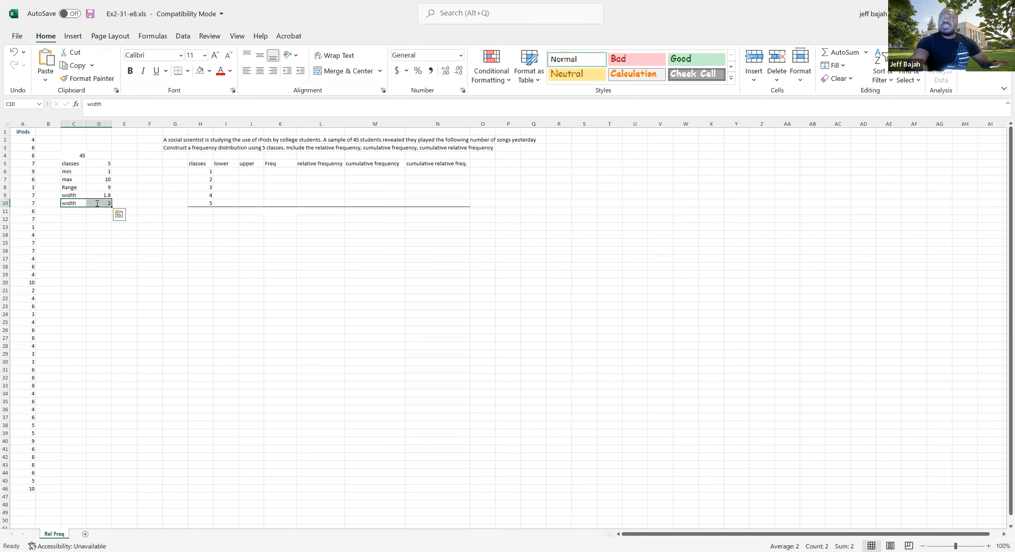
left_click(220, 71)
left_click(79, 211)
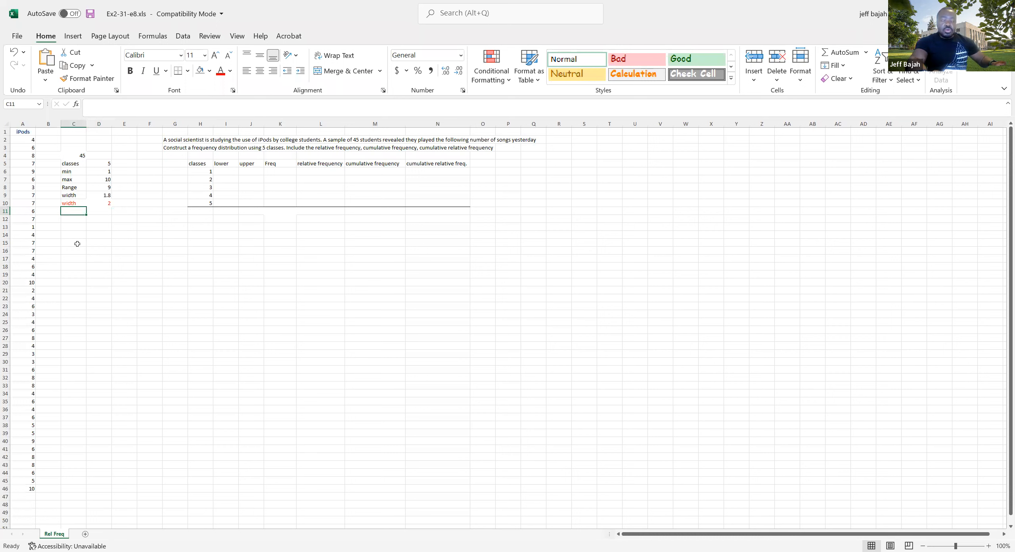
Set the first class's lower limit in I6 equal to the minimum value in D6
left_click_drag(221, 164, 219, 203)
left_click(226, 173)
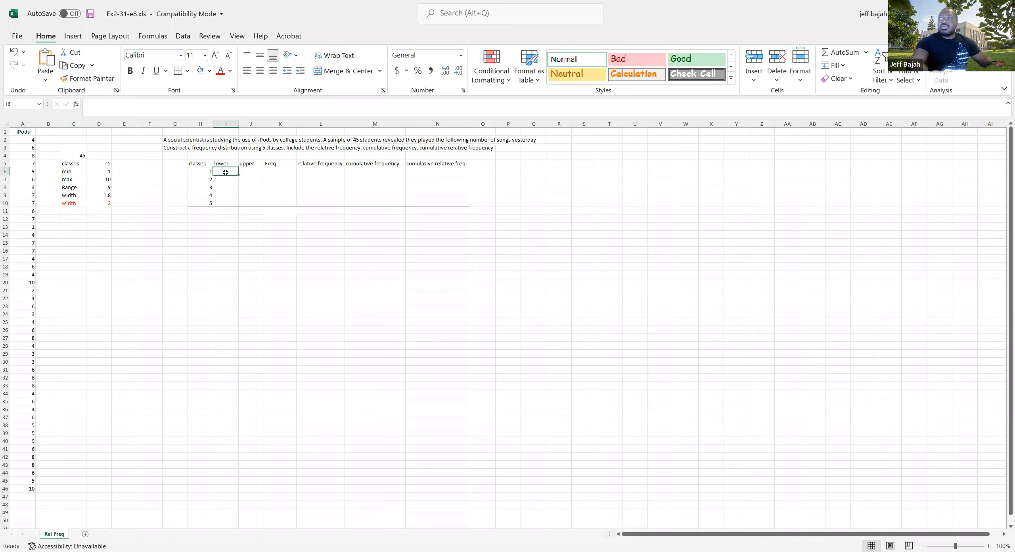
type("=")
left_click(102, 173)
key("Return")
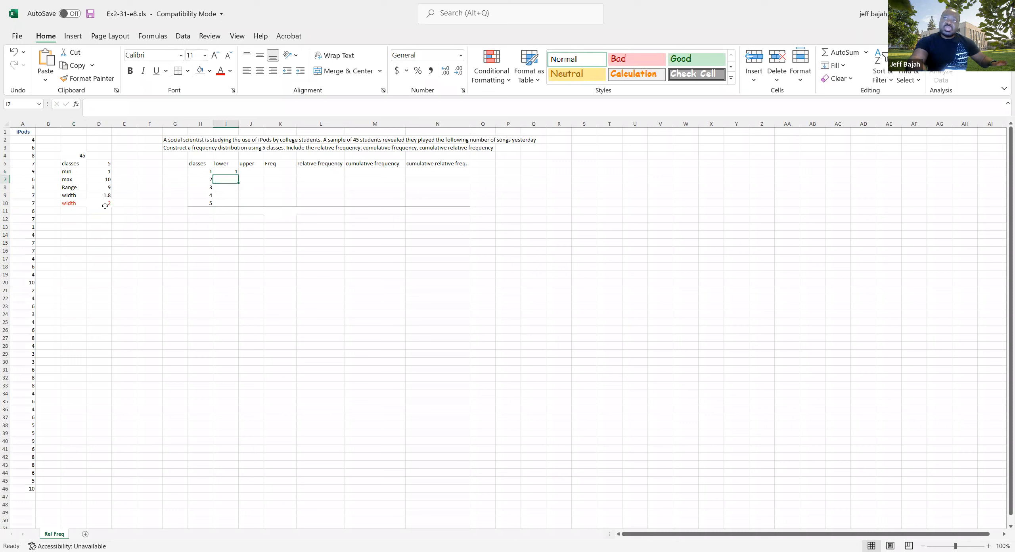
Examine the lower and upper limit cells of the class table in relation to the class width in D10
left_click(229, 172)
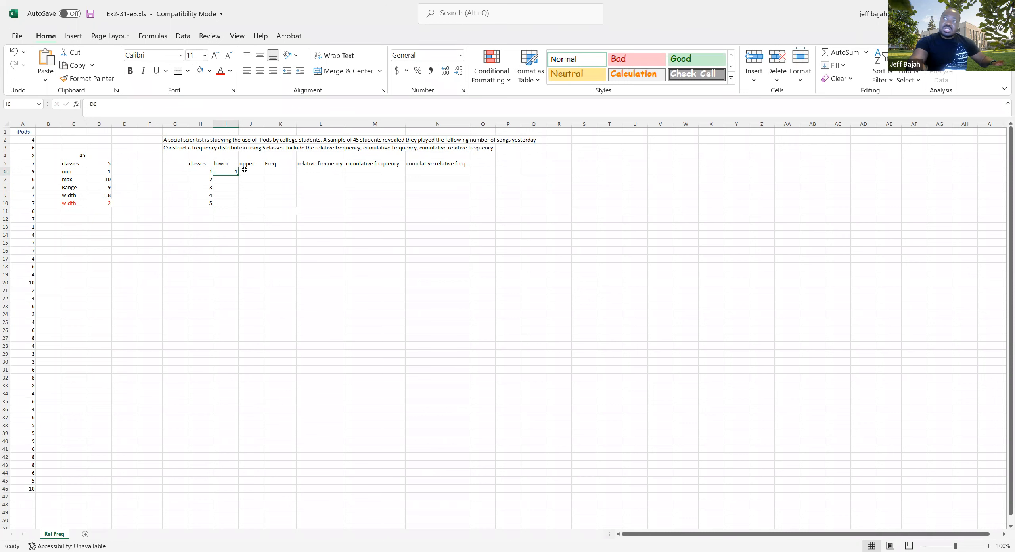
left_click(250, 171)
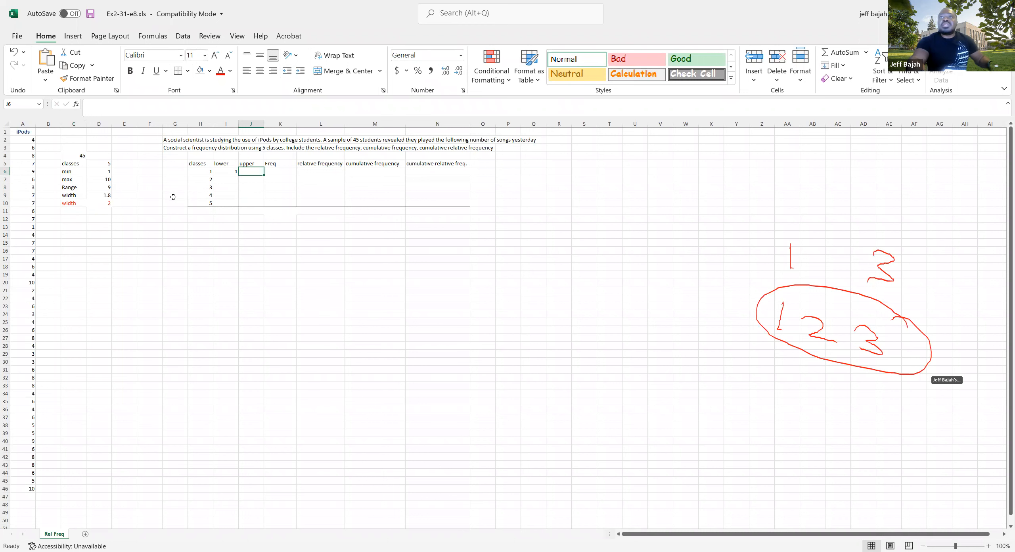
left_click(107, 205)
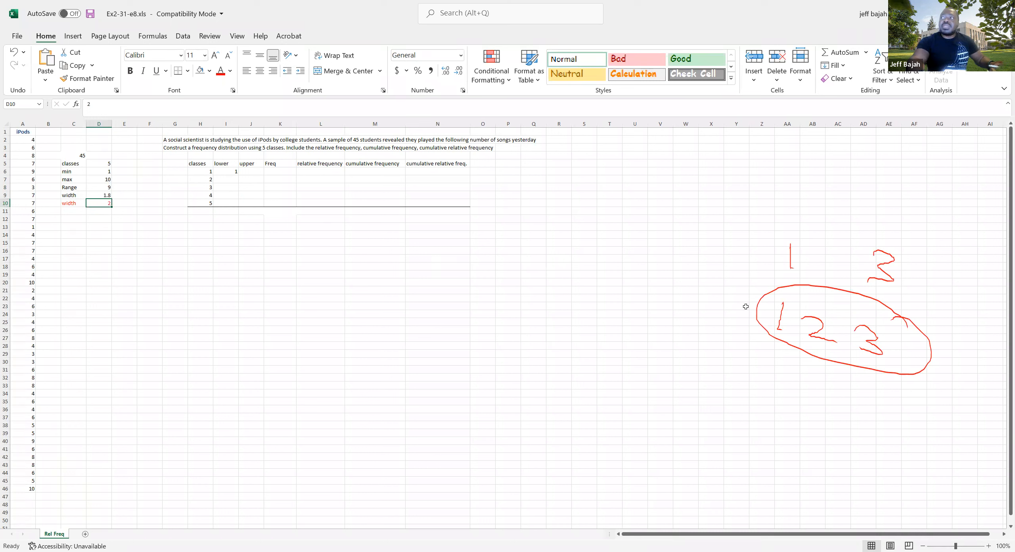
left_click(226, 180)
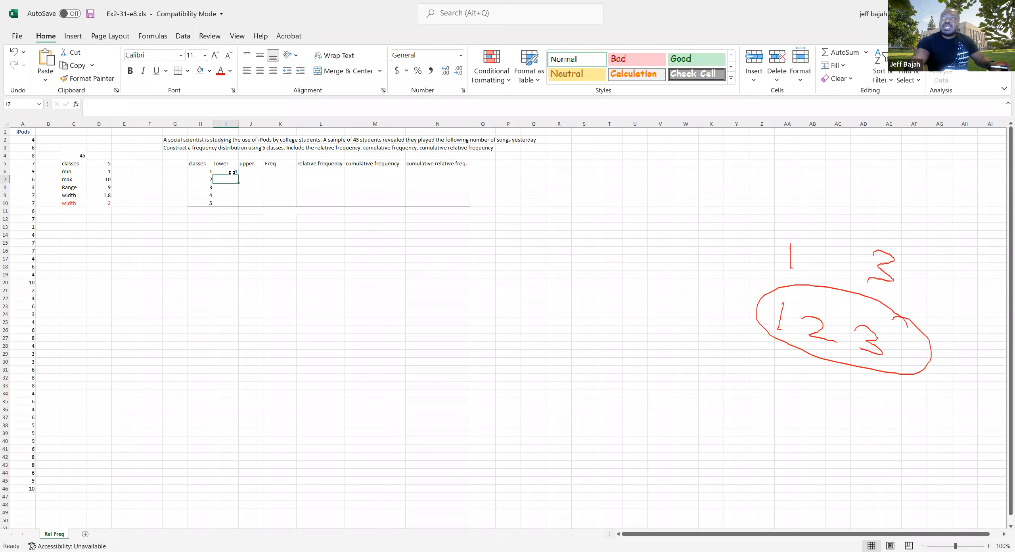
left_click(249, 171)
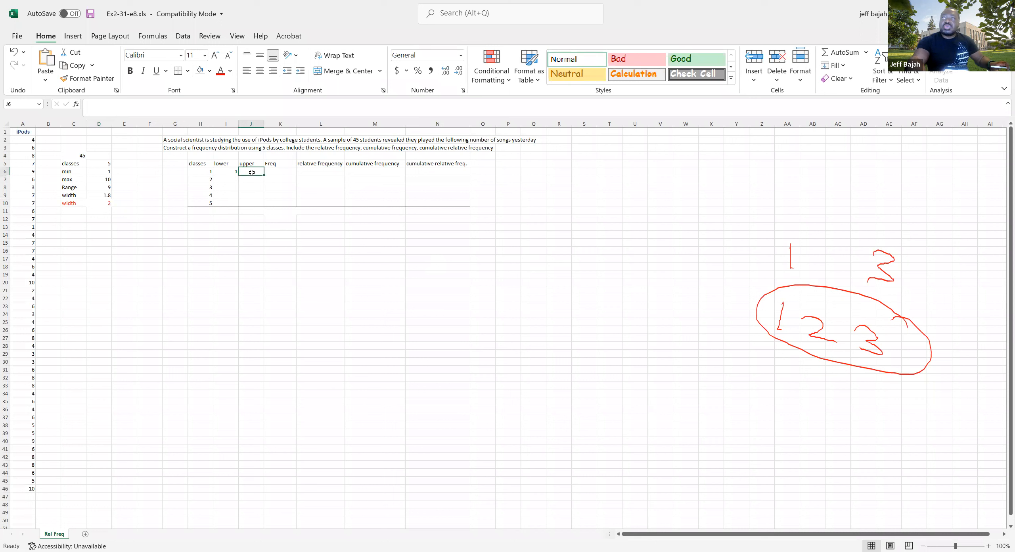
left_click(105, 204)
left_click(232, 171)
left_click(253, 171)
left_click(233, 179)
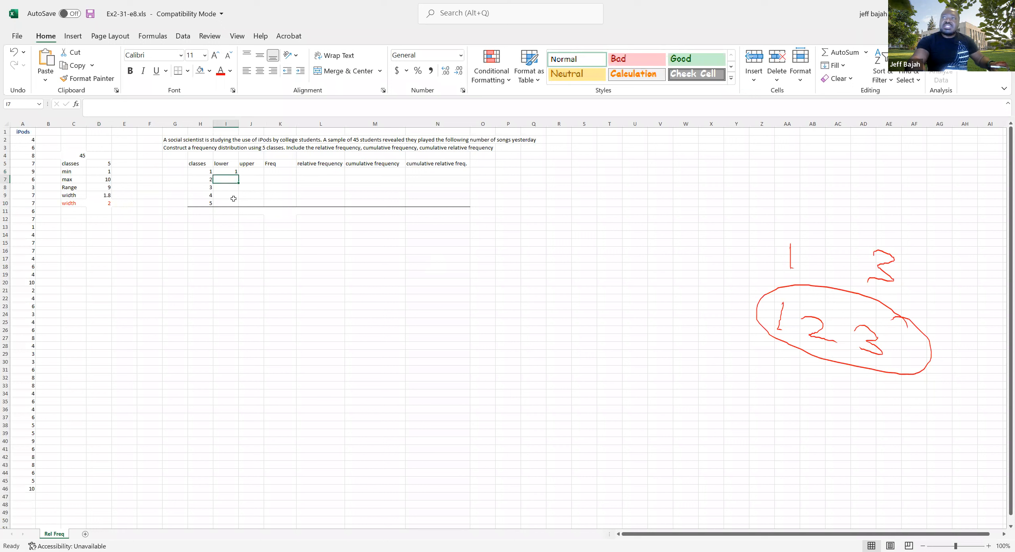
left_click(253, 173)
left_click(231, 179)
left_click(227, 188)
left_click(227, 196)
left_click(227, 202)
left_click(103, 204)
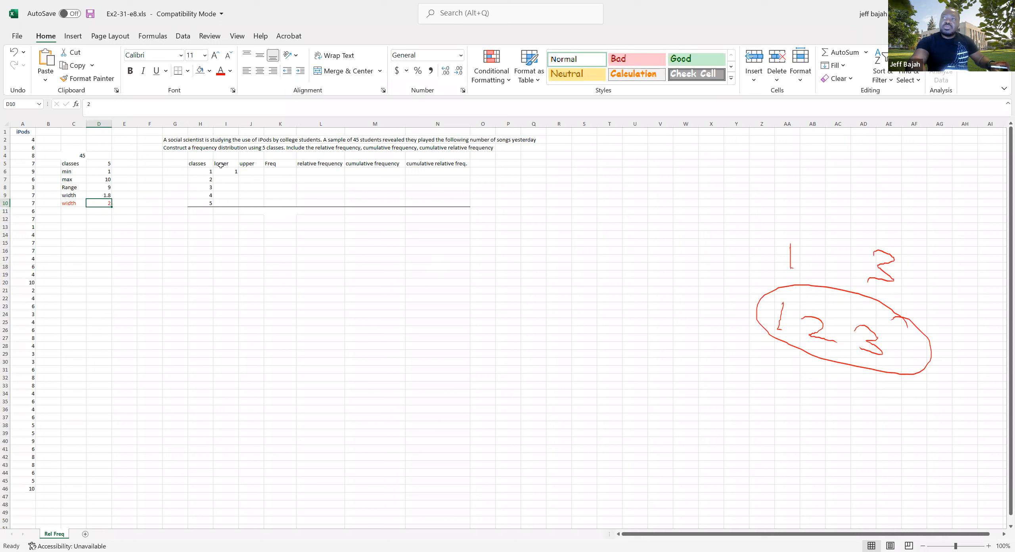
left_click(232, 172)
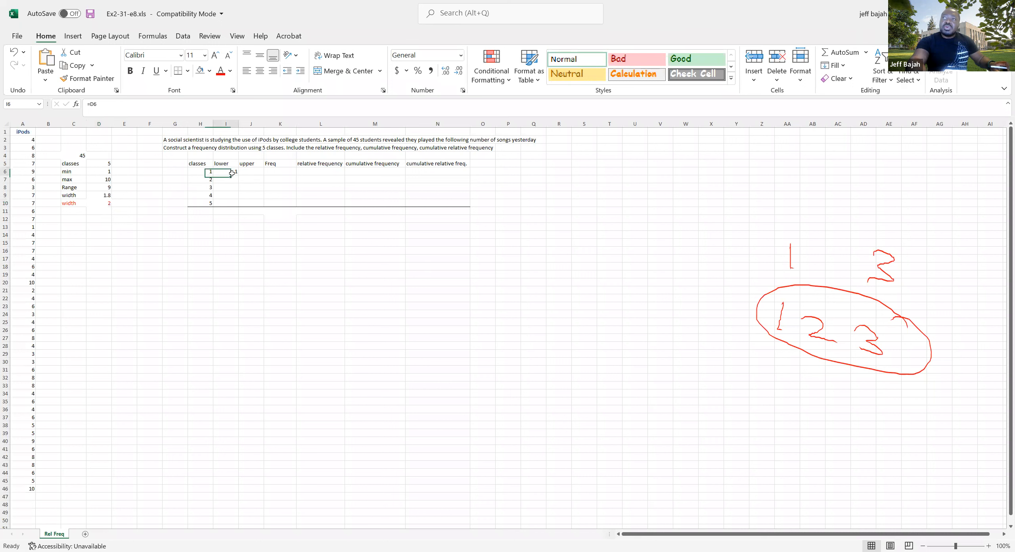
left_click(106, 203)
left_click(220, 180)
left_click(220, 188)
left_click(220, 195)
left_click(221, 204)
Calculate the lower limits of classes 2 to 5 in I7:I10 by adding the class width, fixed as $D$10, to the preceding lower limit
left_click(230, 179)
type("=")
key("Up")
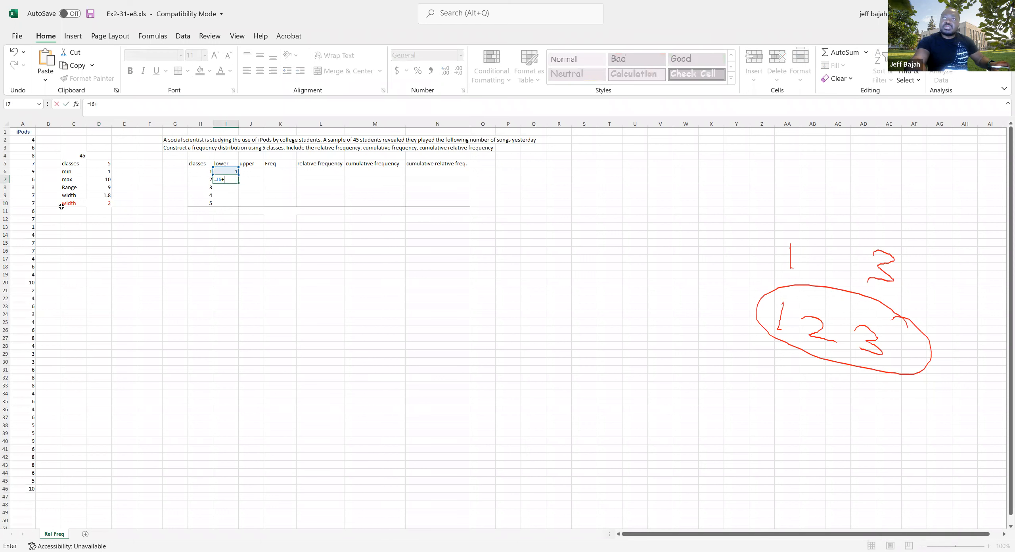
type("+")
key("Left")
key("Left")
key("Left")
key("Left")
key("Left")
key("Down")
key("Down")
key("Down")
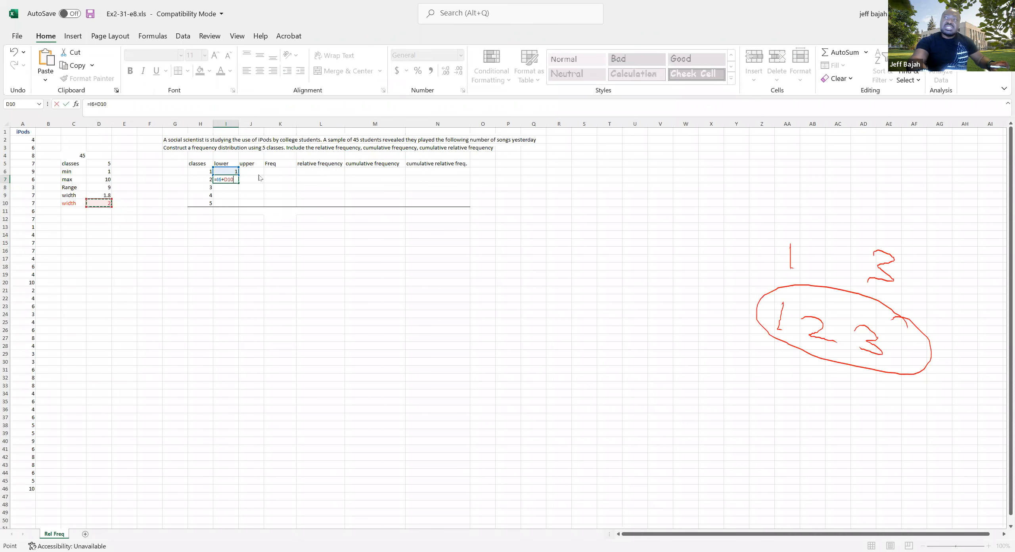
left_click(225, 180)
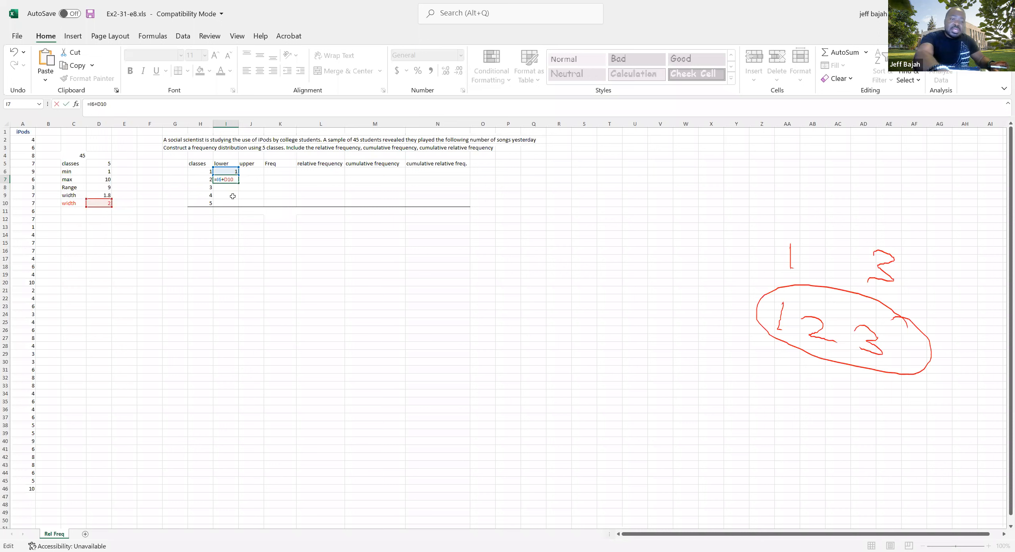
key("Return")
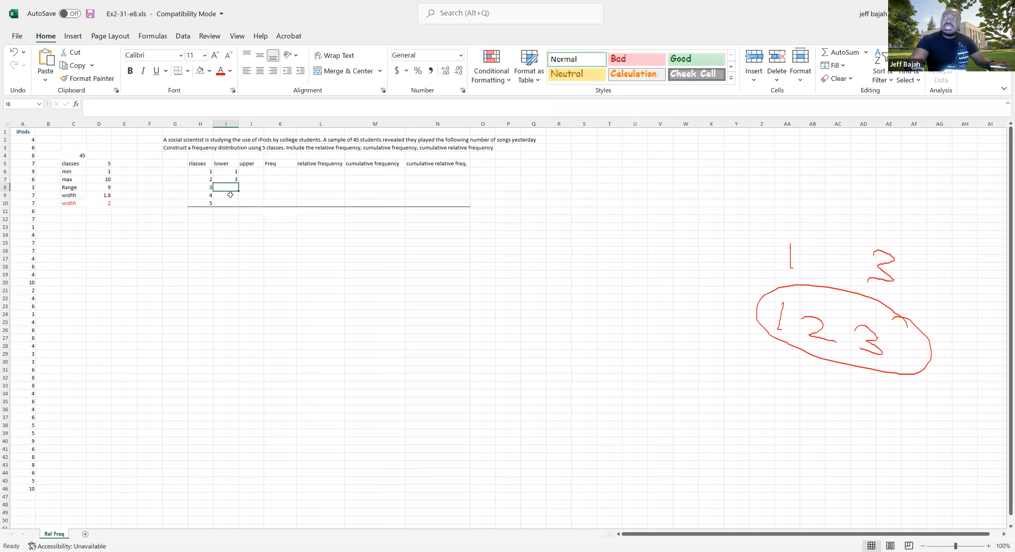
left_click(226, 179)
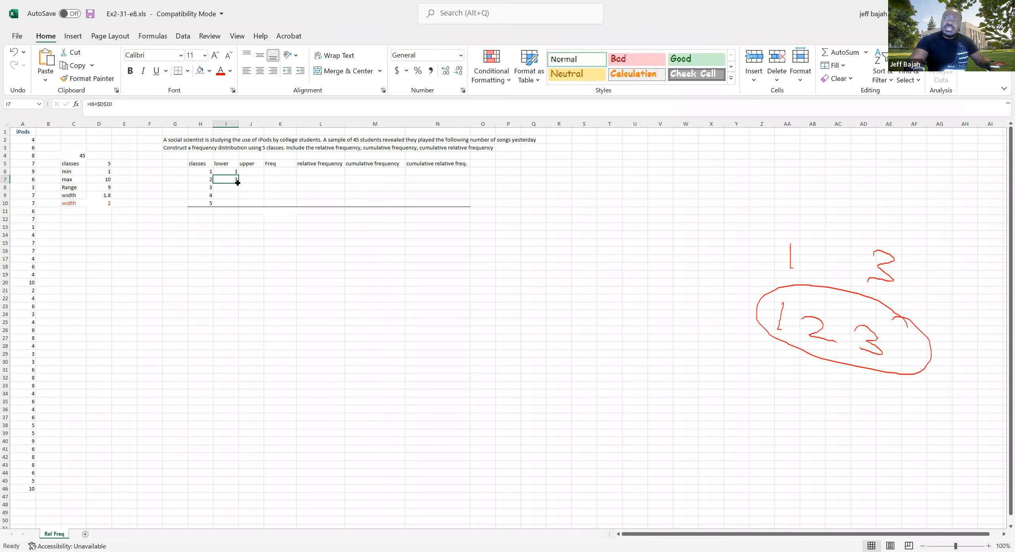
left_click_drag(238, 183, 236, 204)
Check the lower limits in I6:I10 against the adjacent empty upper-limit cells
left_click(232, 188)
left_click(230, 195)
left_click(231, 204)
left_click_drag(231, 172, 231, 203)
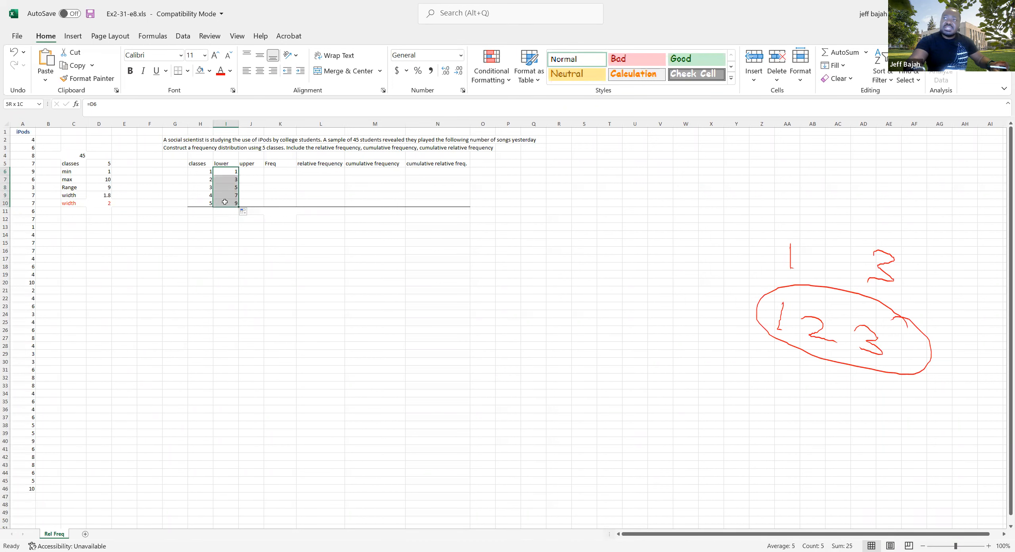
left_click(251, 171)
left_click(233, 179)
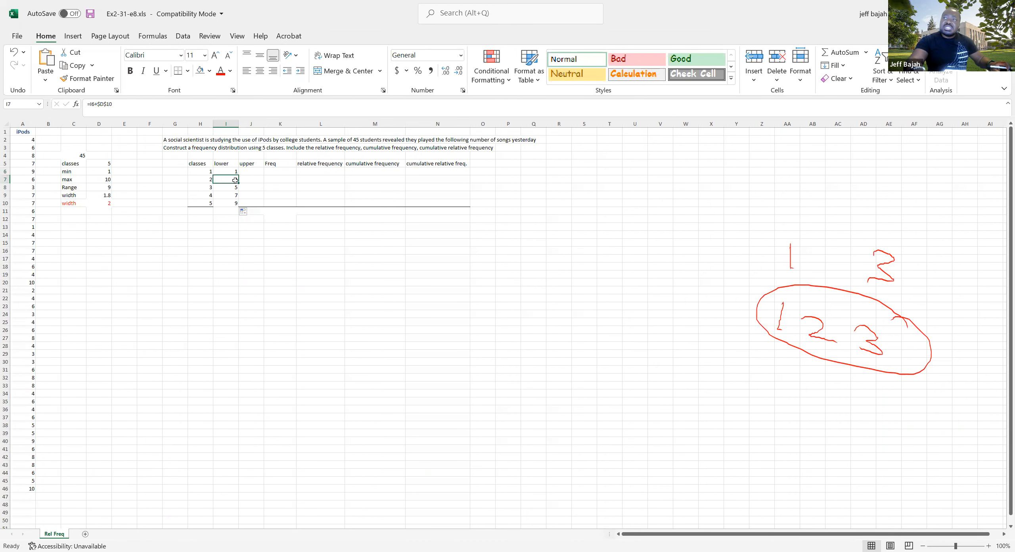
left_click(251, 181)
left_click(232, 187)
left_click(252, 188)
left_click(233, 196)
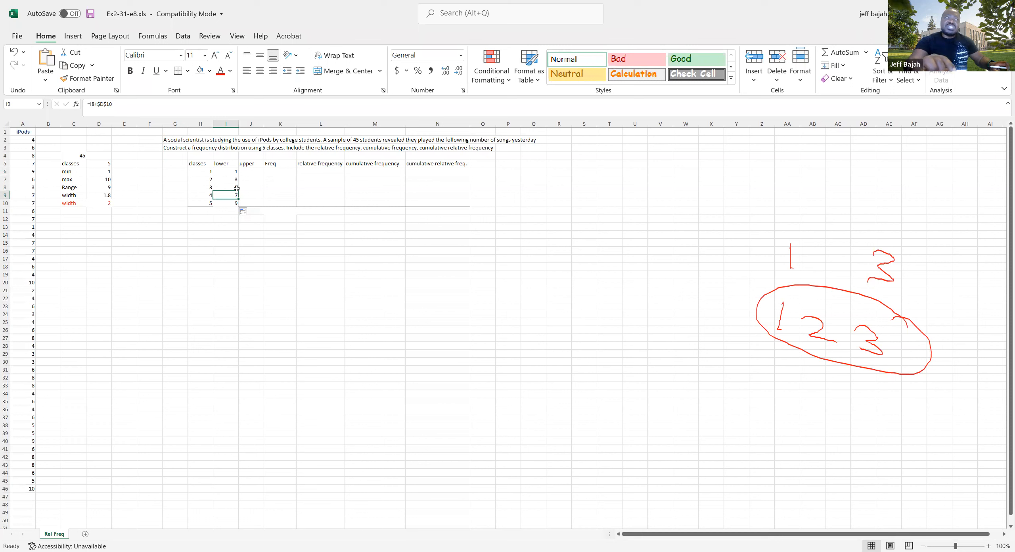
Calculate the upper limits in J6:J10 as each class's lower limit plus the fixed class width minus one, using =(I6+$D$10)-1
left_click(255, 171)
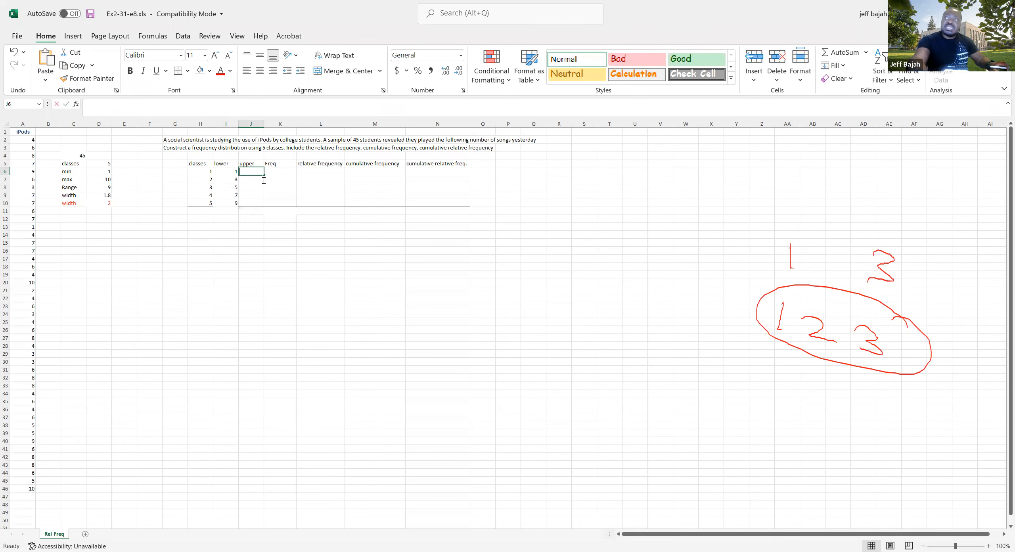
type("=")
left_click(229, 172)
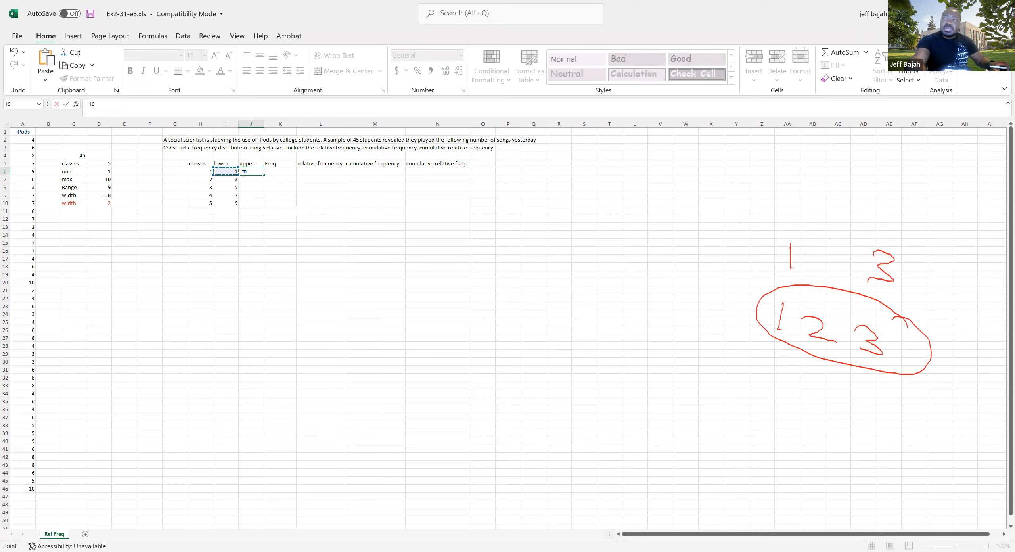
type("+")
left_click(105, 204)
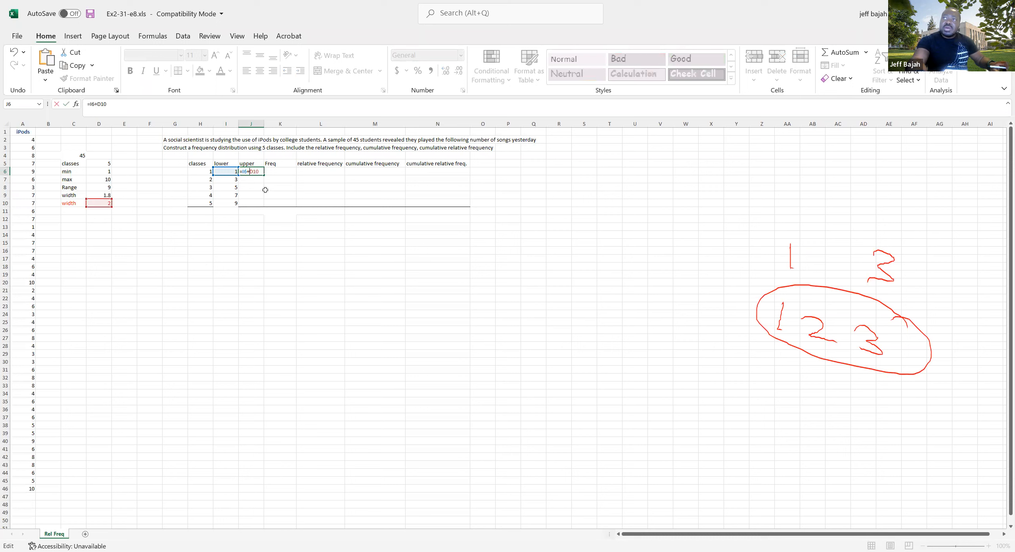
key("F4")
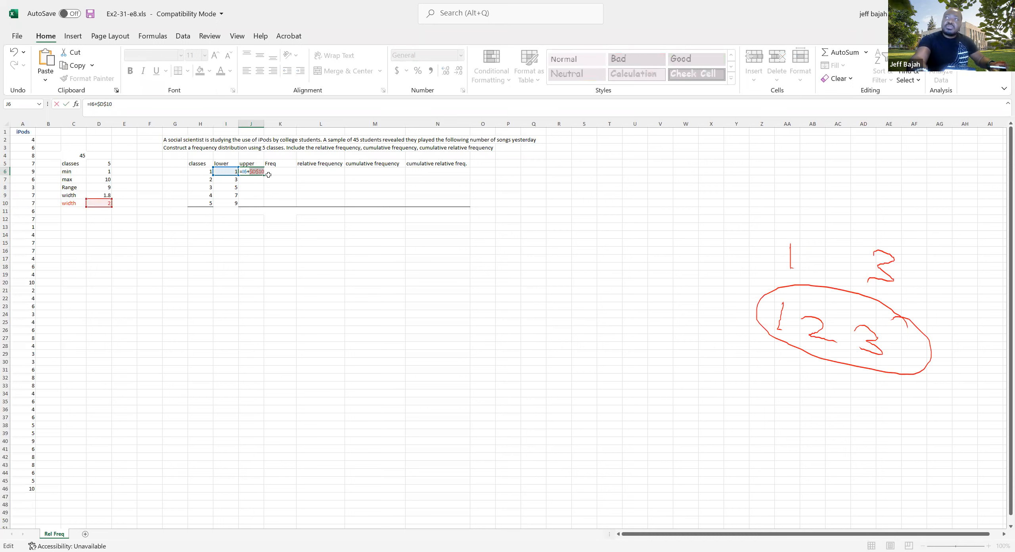
type(")")
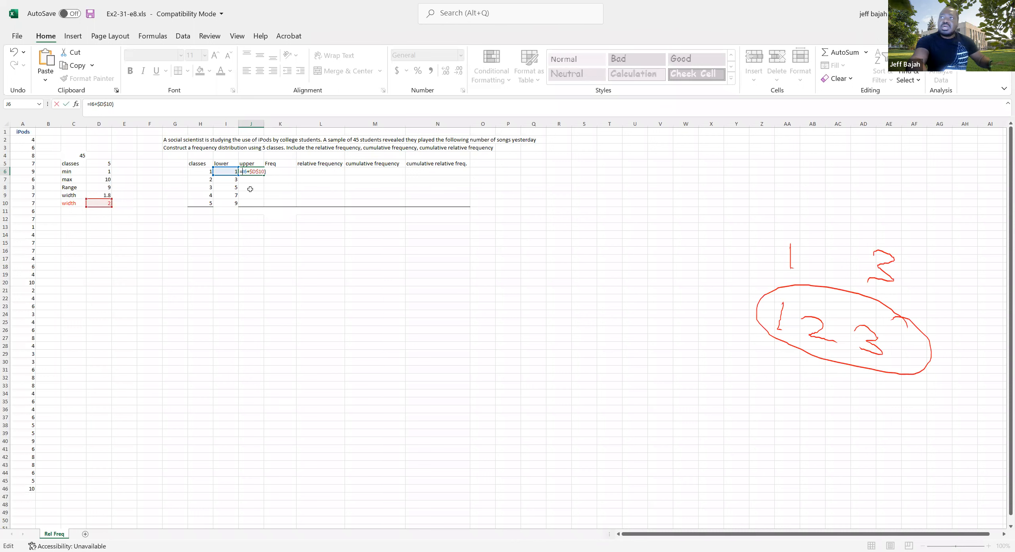
type("(")
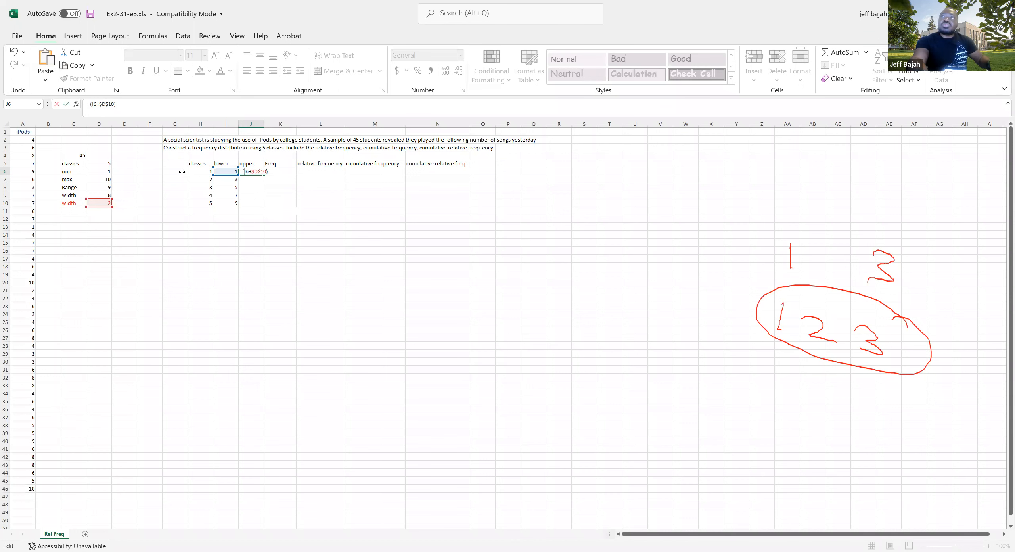
left_click(118, 103)
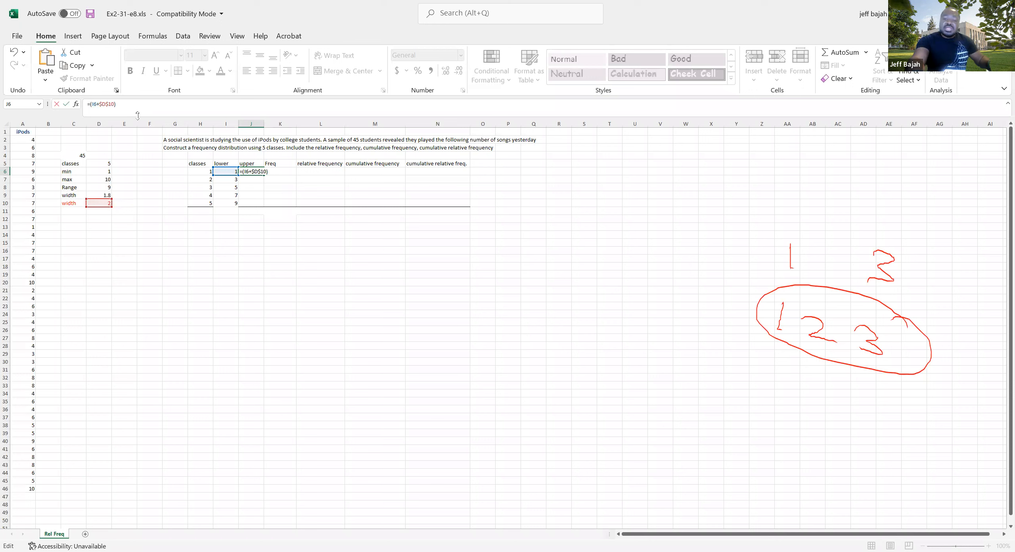
type("-1")
key("ctrl+Return")
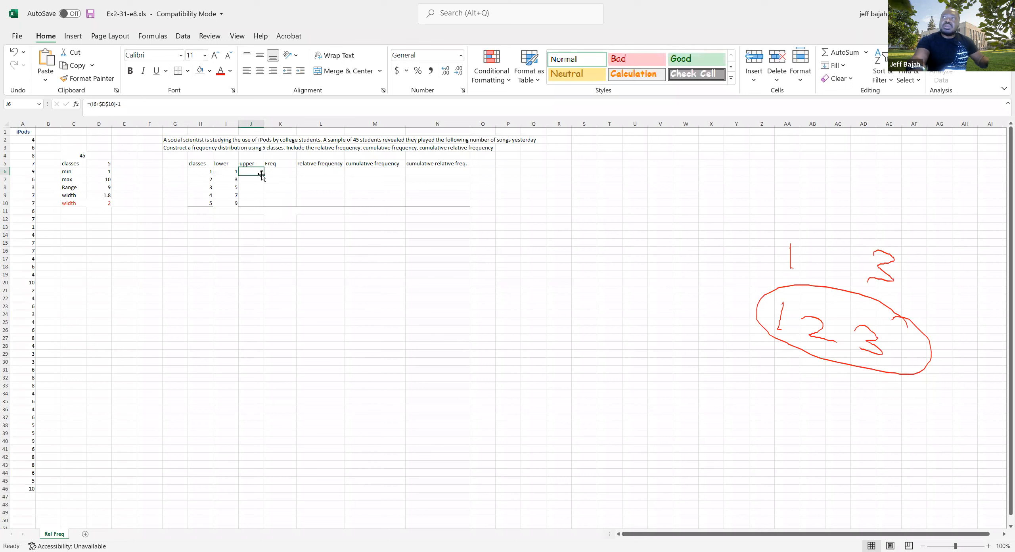
left_click_drag(263, 175, 263, 205)
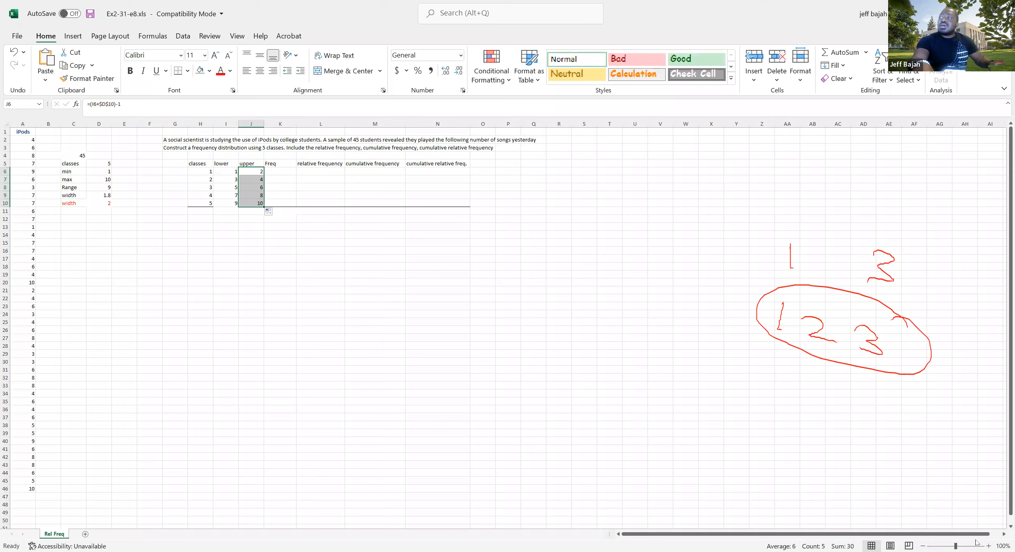
Review the formulas behind the lower limits in I6 and I7 and the upper limit in J6
left_click(989, 546)
left_click(989, 546)
left_click(988, 546)
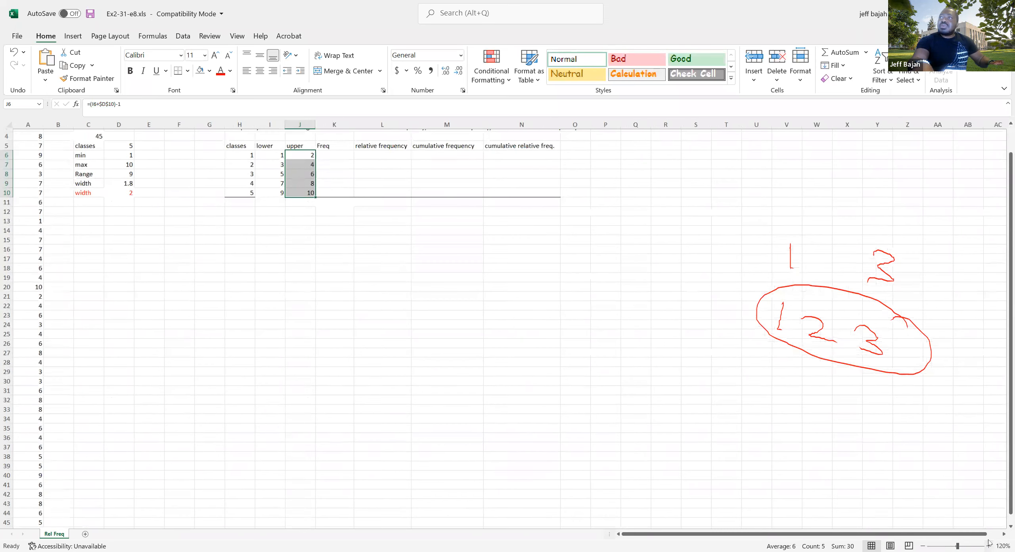
scroll(689, 443, "up", 3)
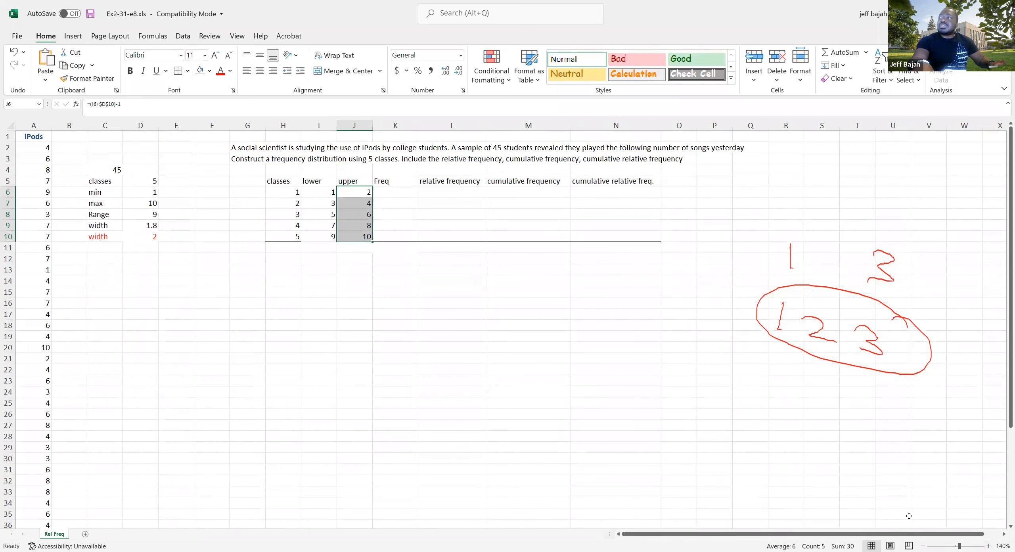
left_click(989, 546)
left_click(989, 545)
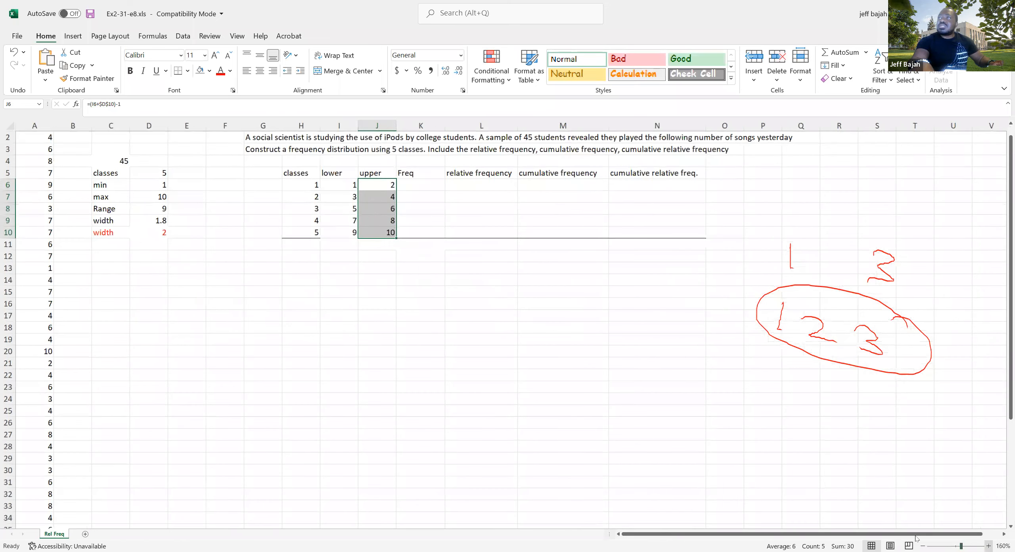
scroll(690, 431, "up", 1)
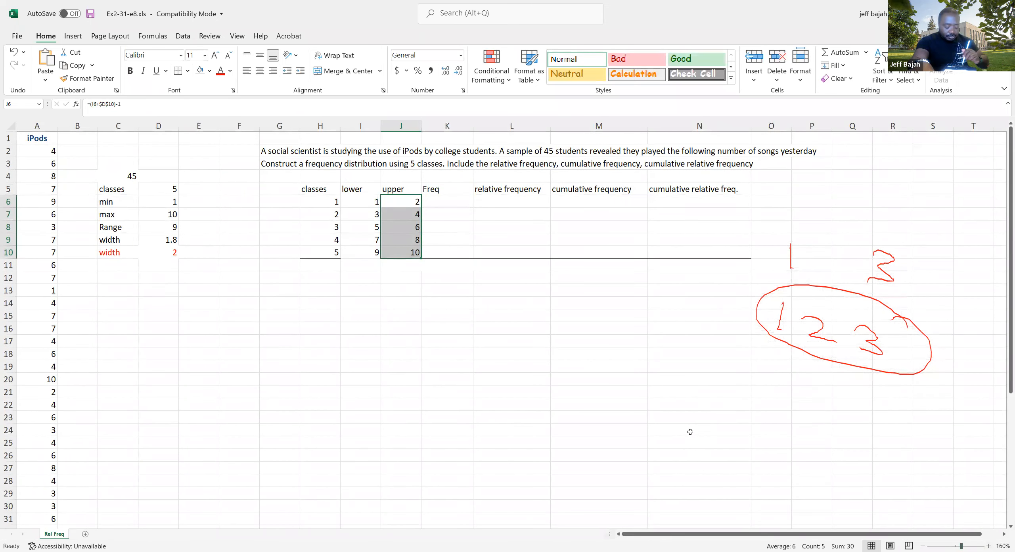
key("Escape")
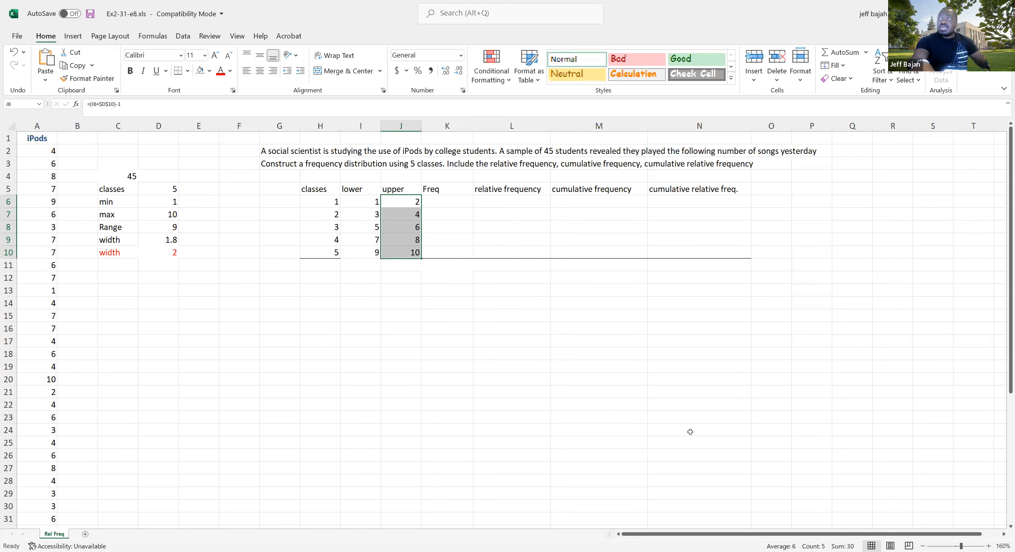
scroll(698, 450, "up", 2, "ctrl")
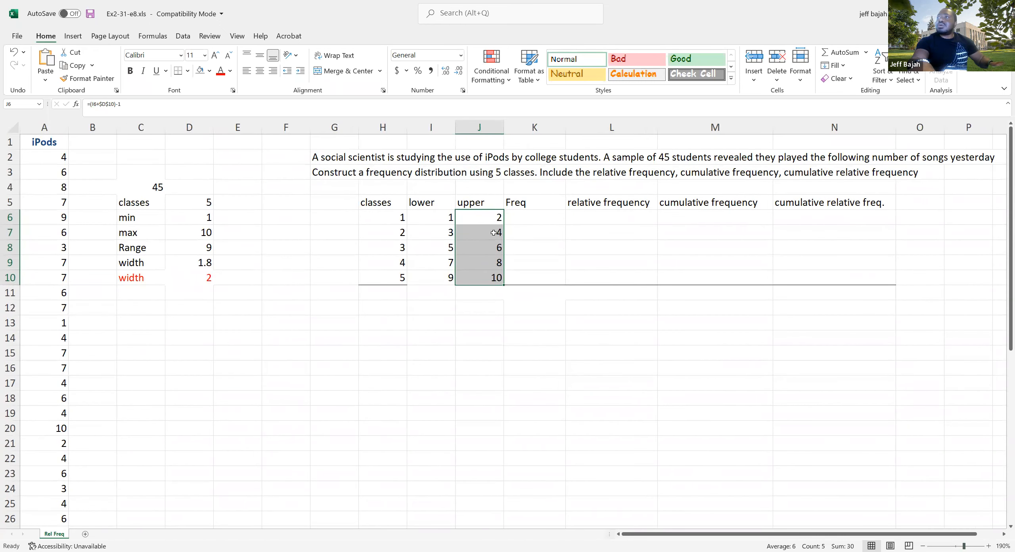
left_click(488, 217)
left_click(440, 222)
double_click(440, 221)
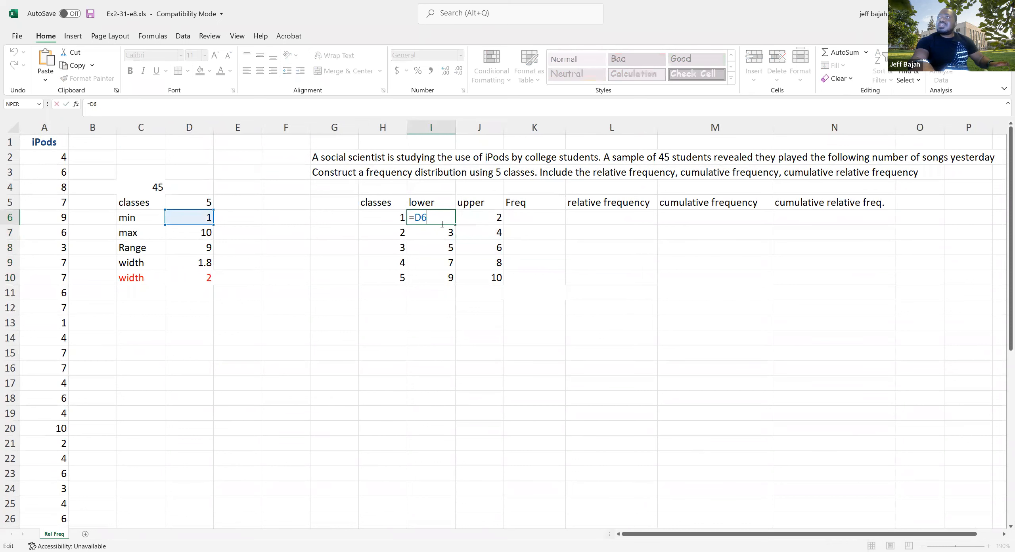
left_click(453, 238)
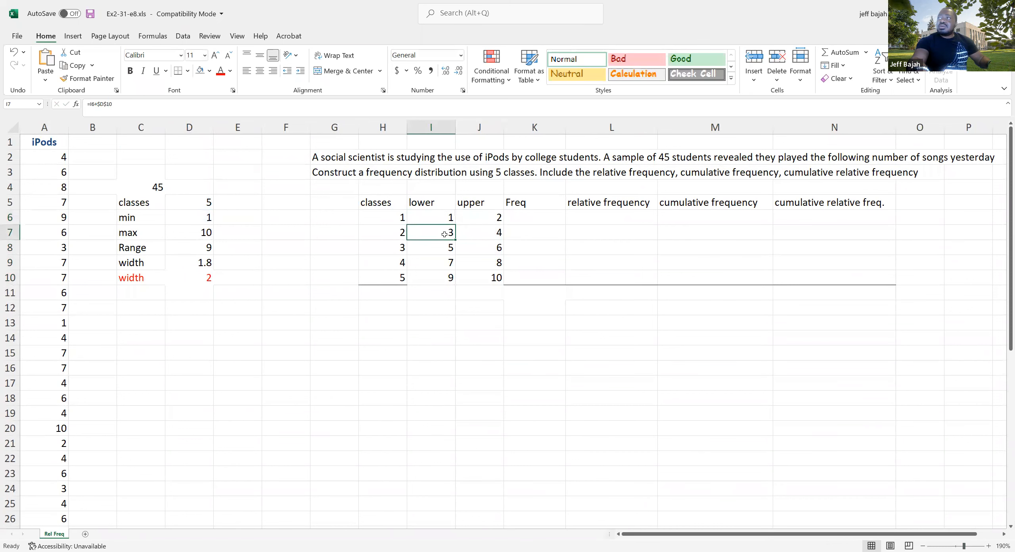
double_click(453, 238)
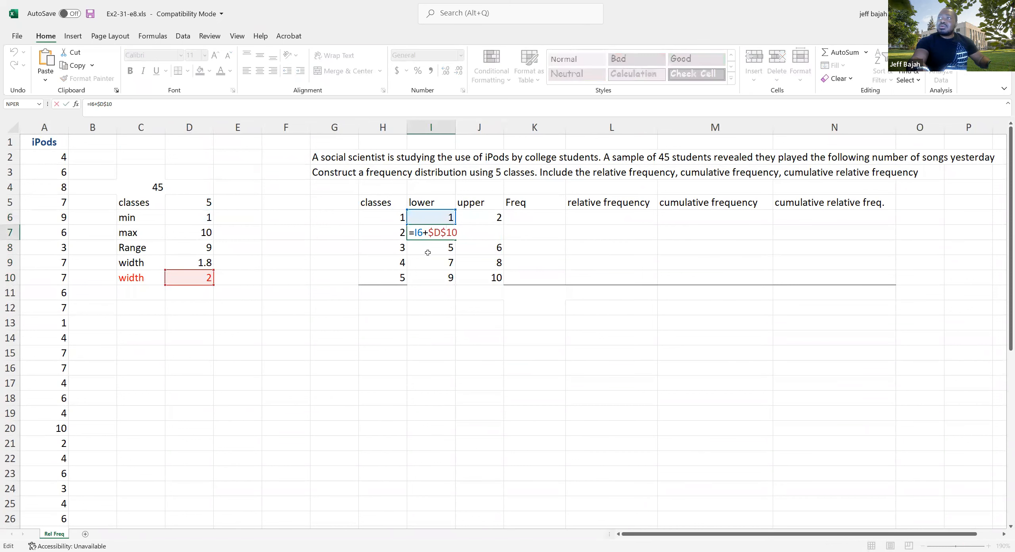
left_click(492, 221)
double_click(492, 221)
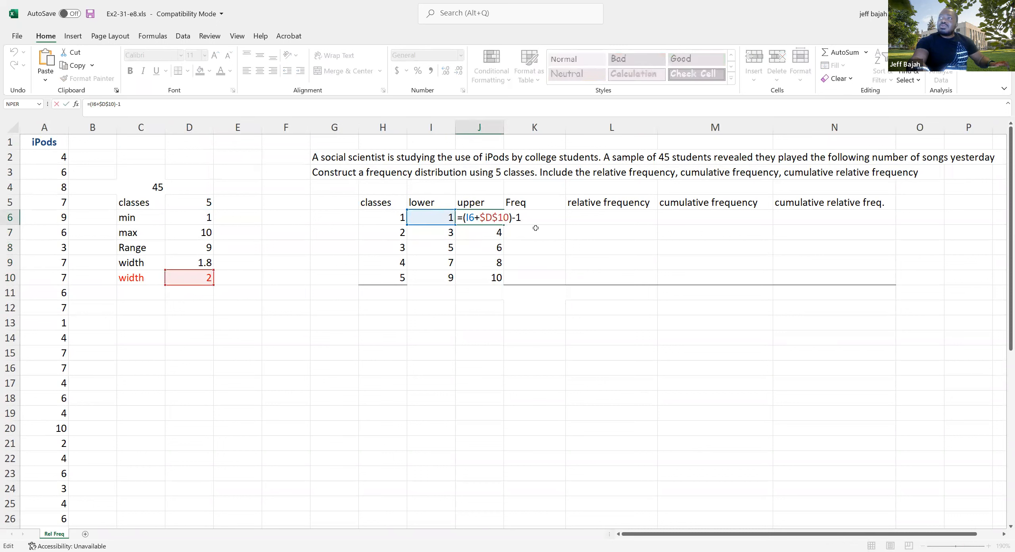
Check the upper limits in J6:J10 one by one and compare them with the lower limits in I6:I10
left_click(492, 238)
left_click(489, 219)
left_click(490, 234)
left_click(488, 249)
left_click(486, 264)
left_click(483, 280)
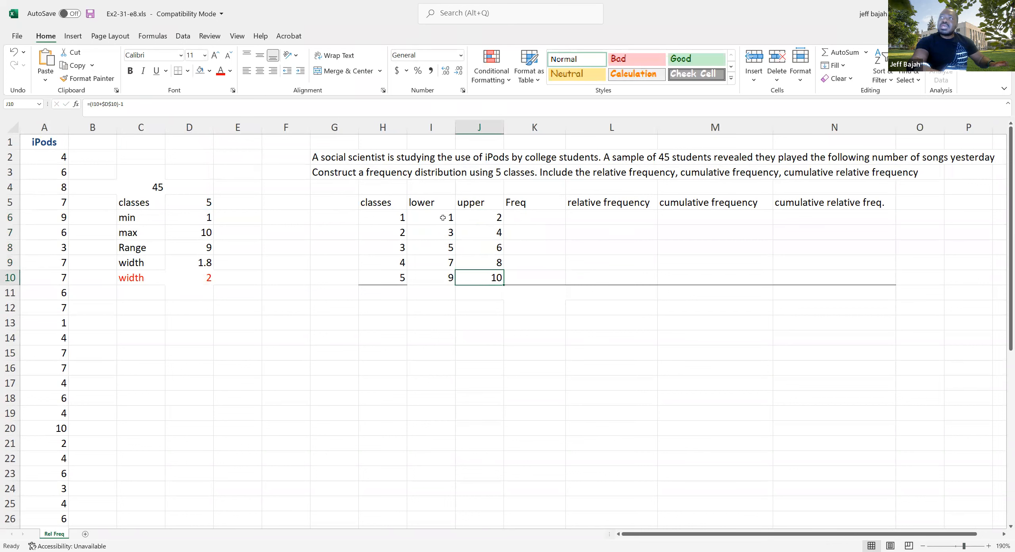
left_click_drag(432, 217, 486, 275)
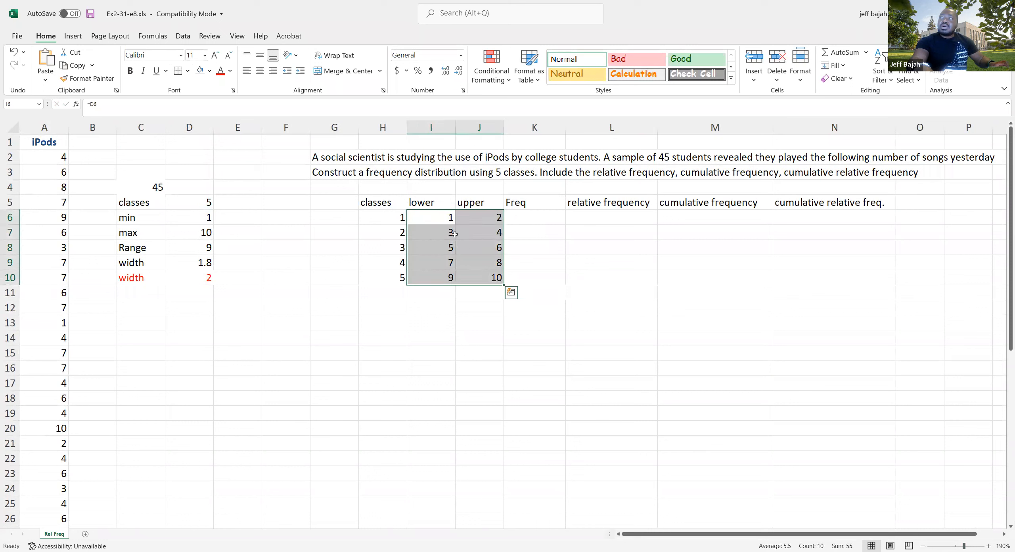
left_click_drag(441, 216, 441, 278)
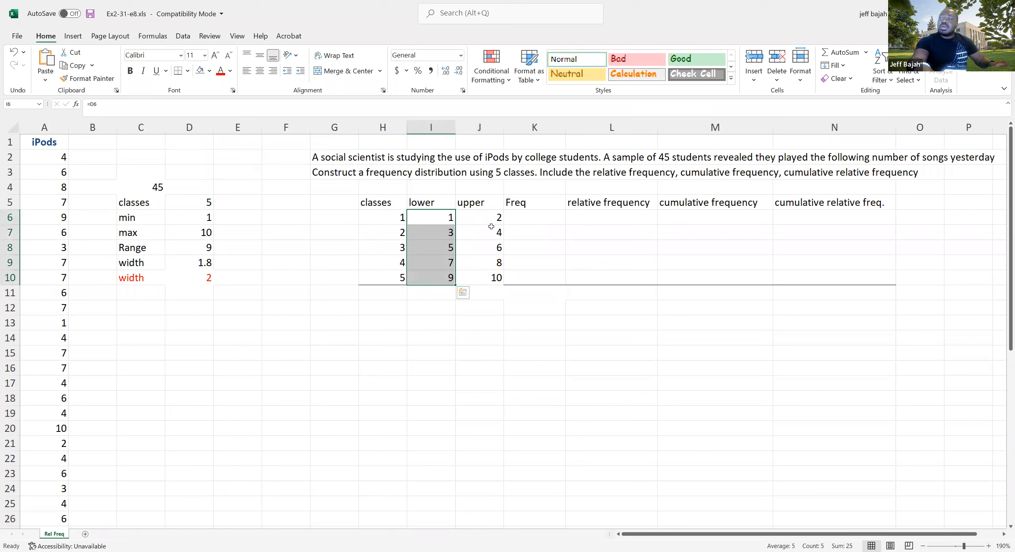
left_click_drag(493, 219, 492, 278)
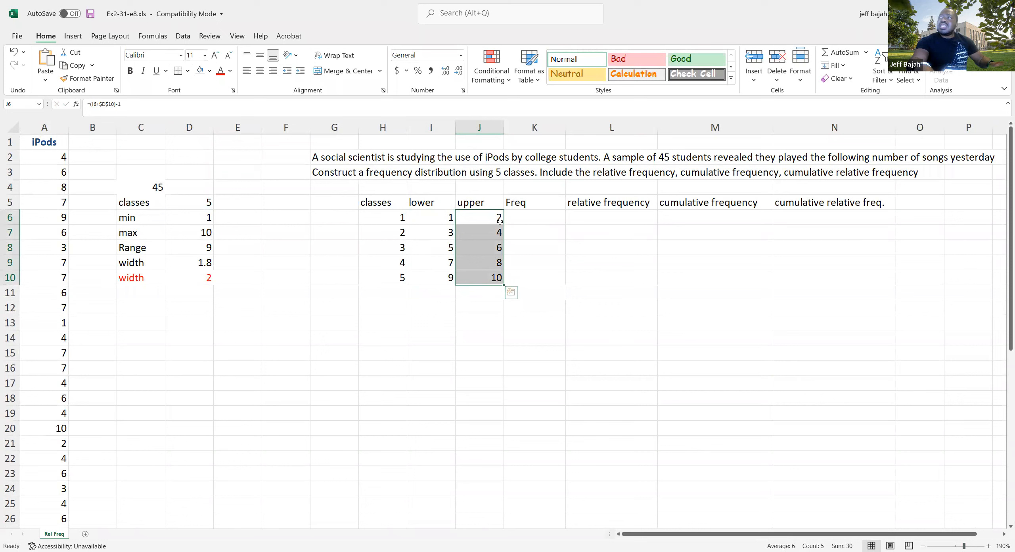
Examine the Freq column in relation to the iPods data in column A and the first class's limits in I6:J6
left_click(517, 206)
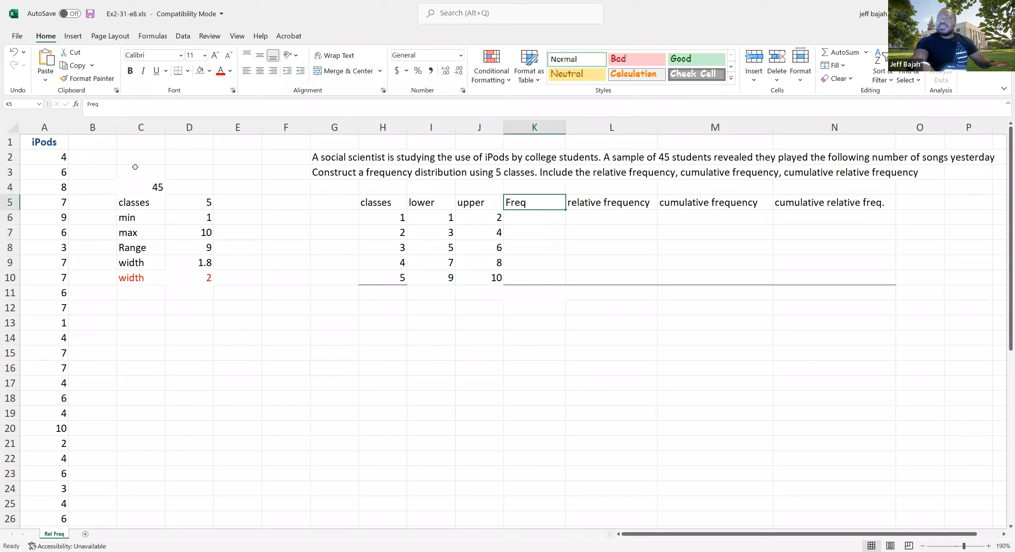
left_click(61, 159)
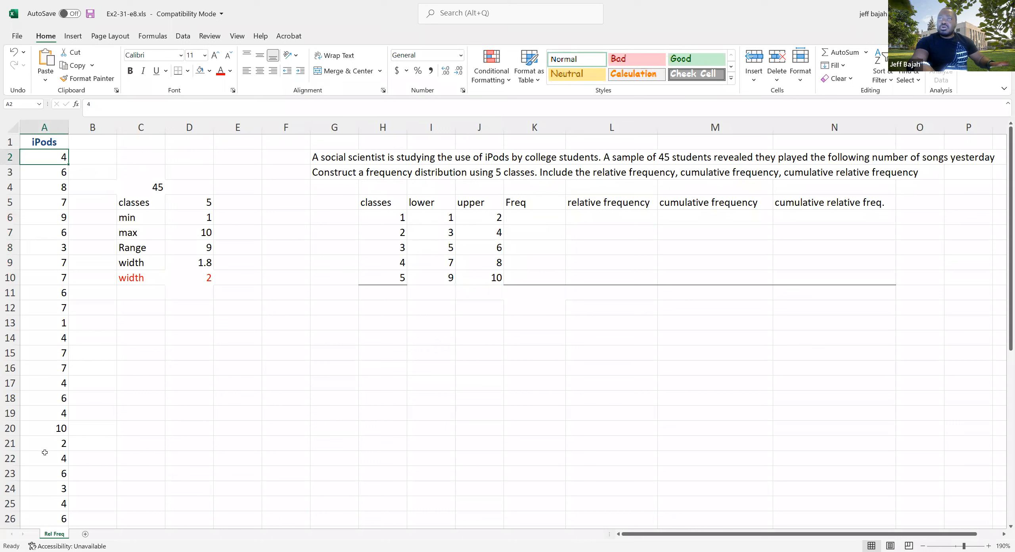
left_click(55, 173)
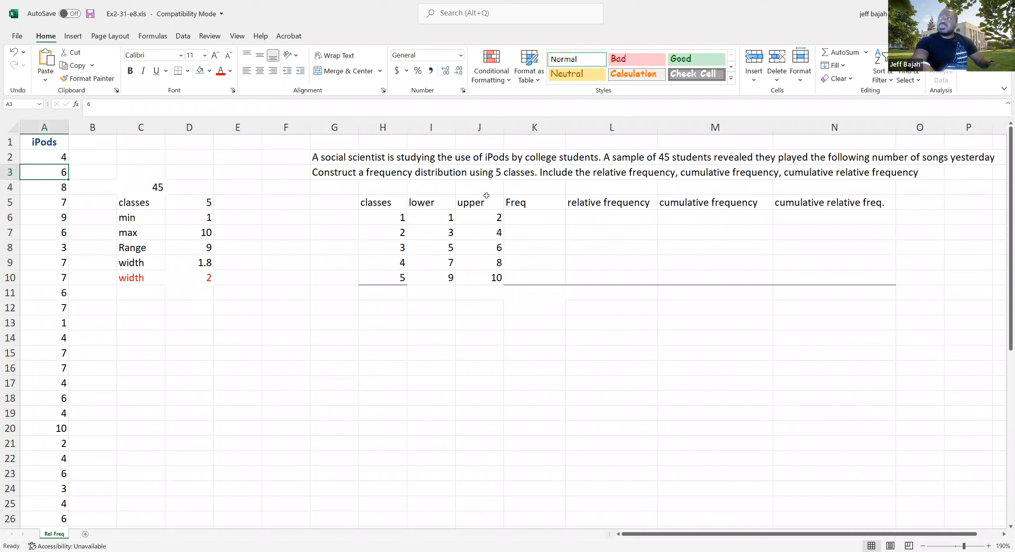
left_click_drag(522, 214, 524, 276)
left_click(529, 215)
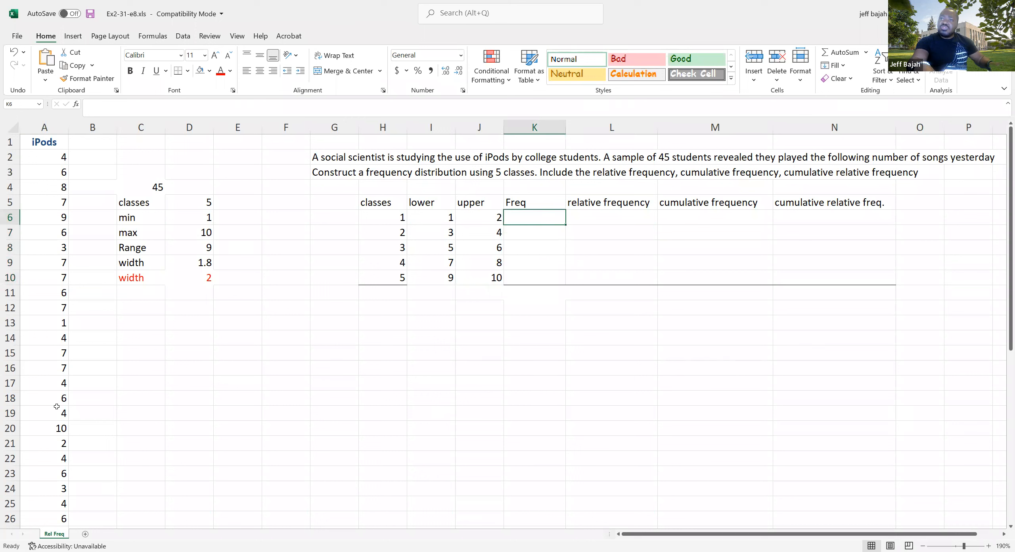
left_click_drag(445, 218, 489, 215)
left_click(448, 218)
left_click(489, 219)
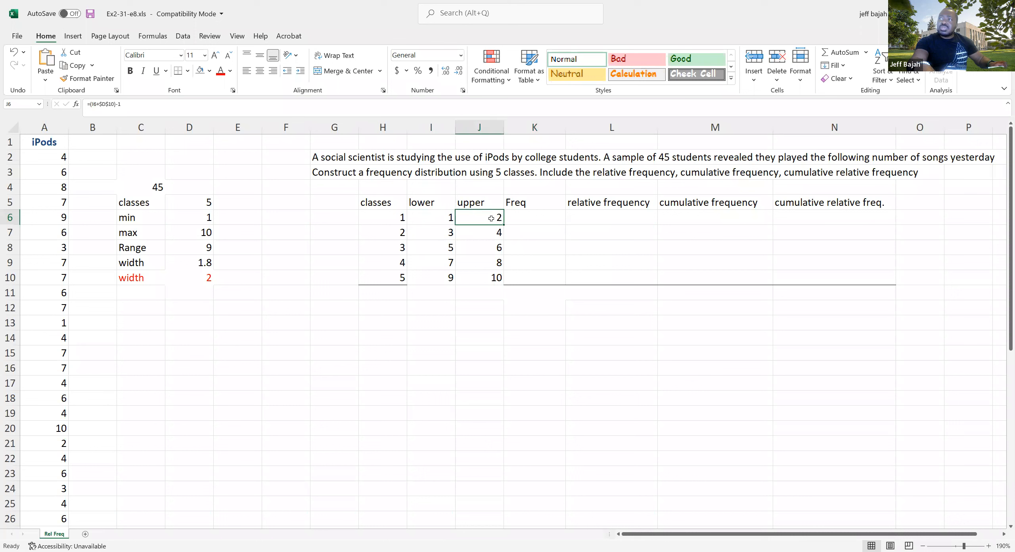
left_click(535, 214)
Check the limits of classes 2 and 3 against their Freq cells, and the Freq column against the data count in C4
left_click(438, 233)
left_click(488, 234)
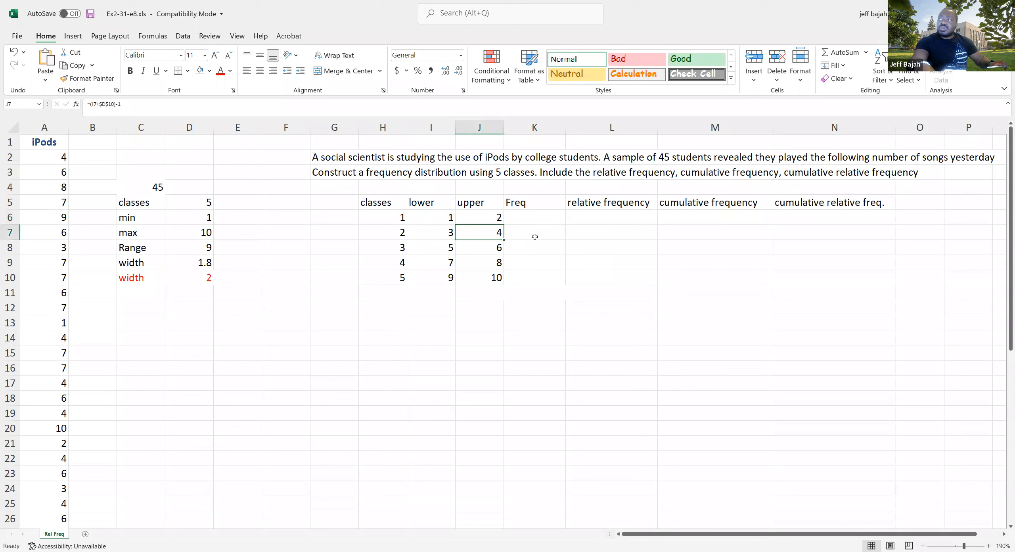
left_click(534, 236)
left_click(444, 248)
left_click(481, 250)
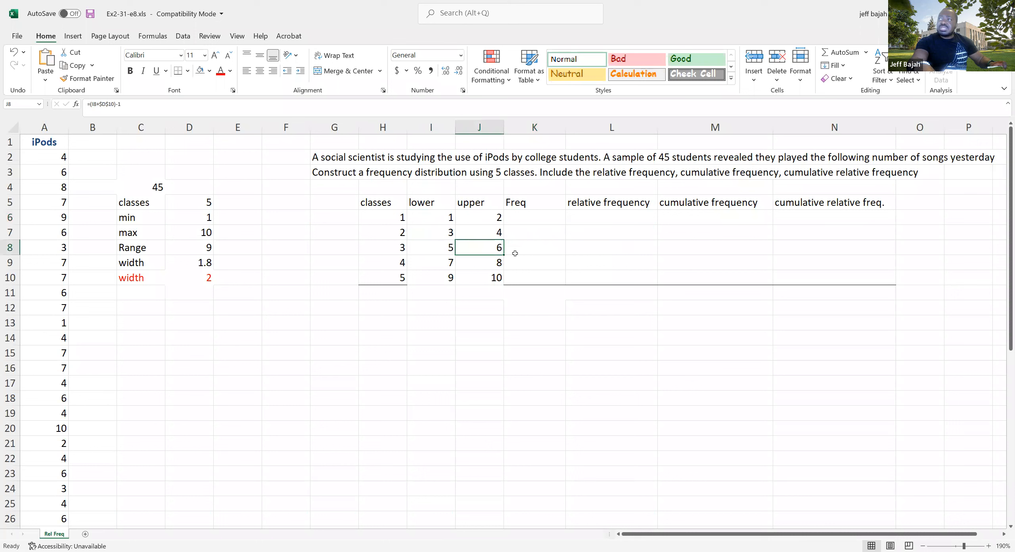
left_click(532, 251)
left_click_drag(520, 216, 523, 302)
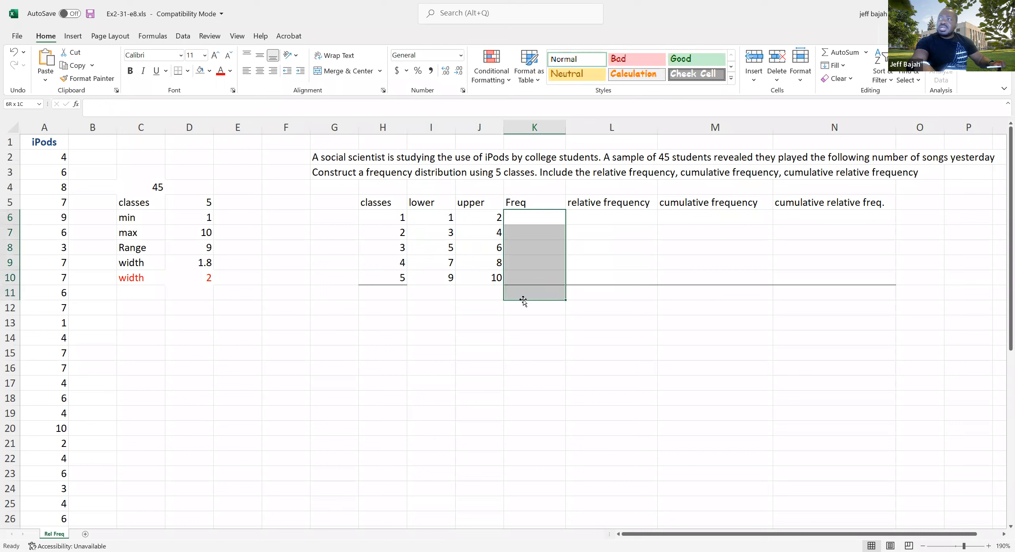
left_click(155, 190)
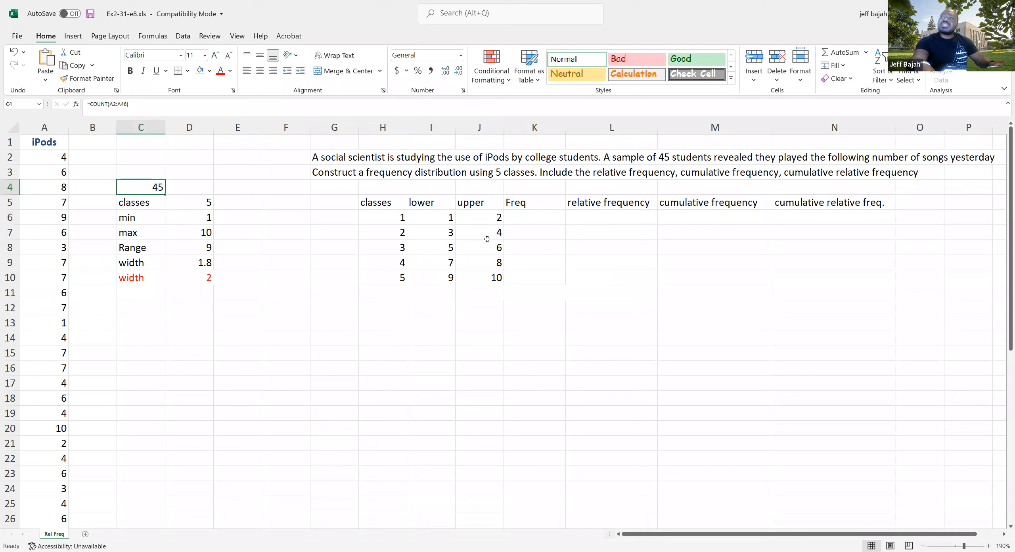
Calculate the class frequencies from K6 with =FREQUENCY(A2:A46,J6:J9), using the iPods data and the first four upper limits
left_click(523, 220)
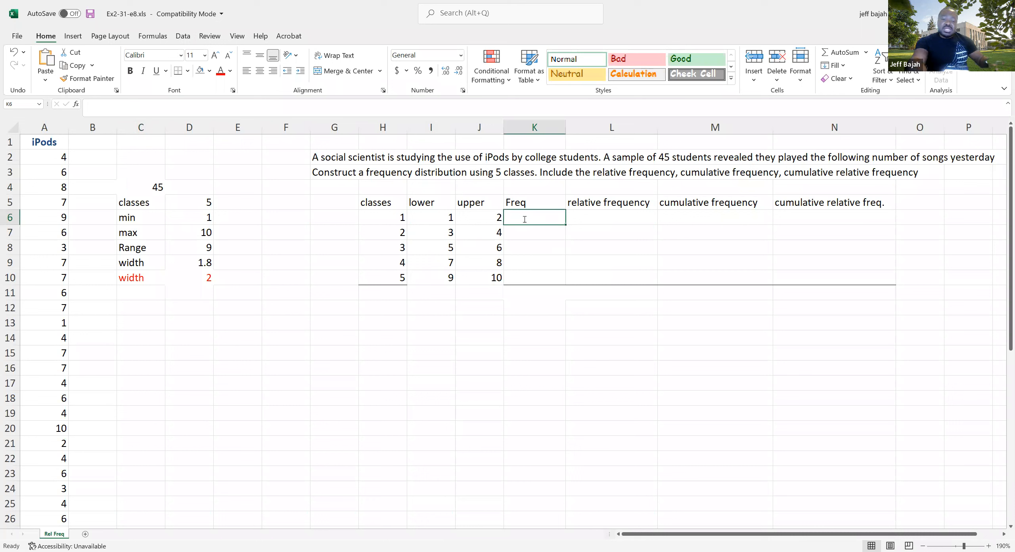
type("=fre")
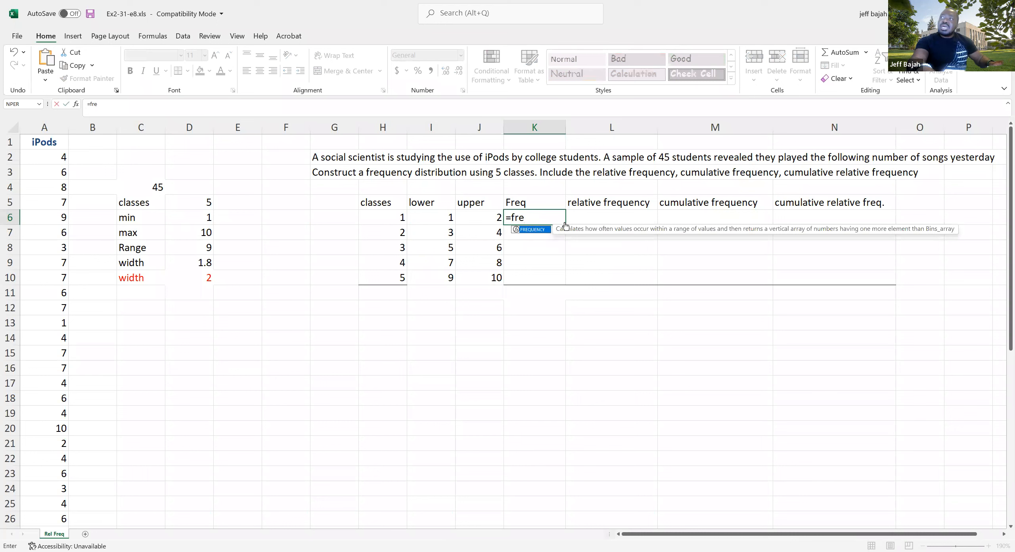
double_click(534, 229)
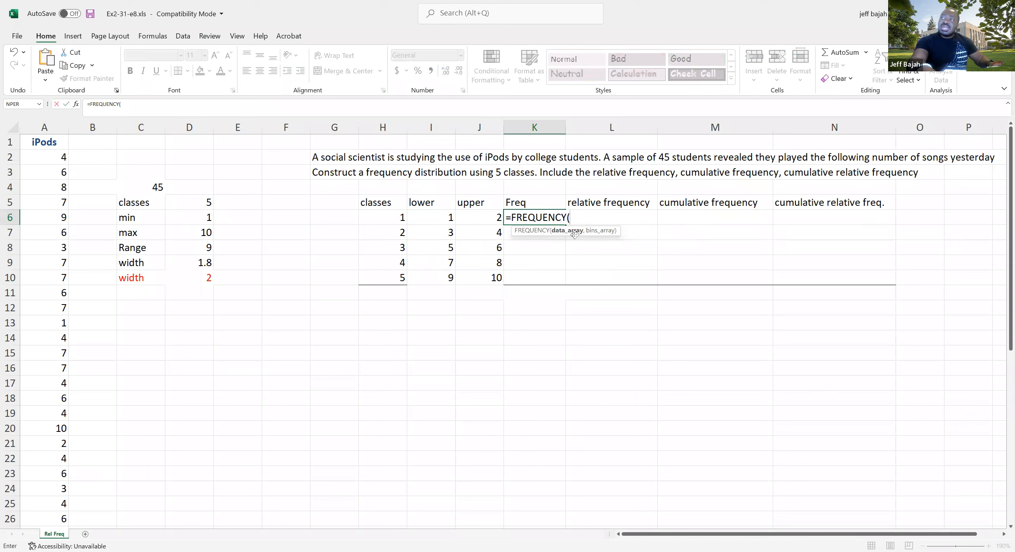
left_click(53, 159)
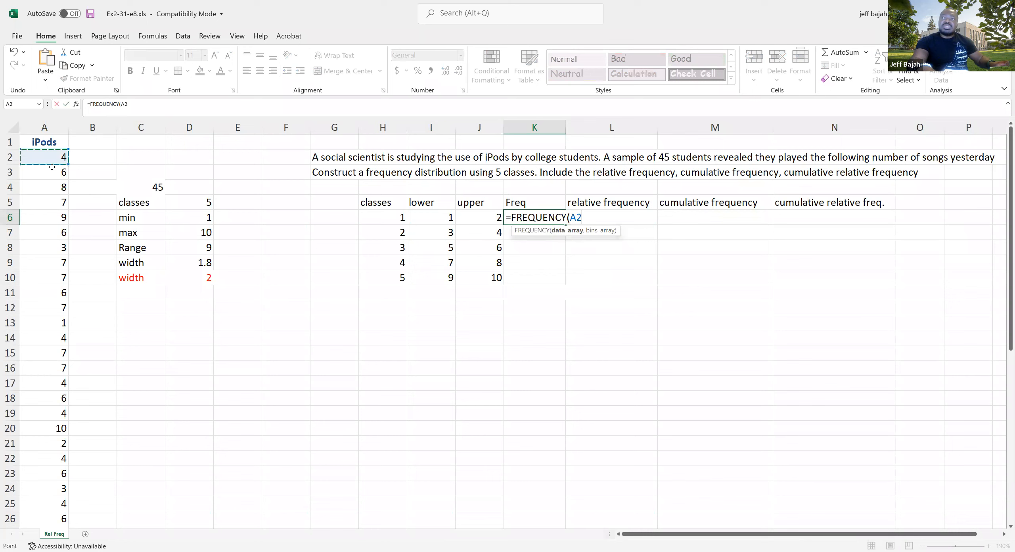
left_click_drag(41, 543, 37, 522)
left_click_drag(36, 474, 38, 492)
scroll(408, 328, "up", 5)
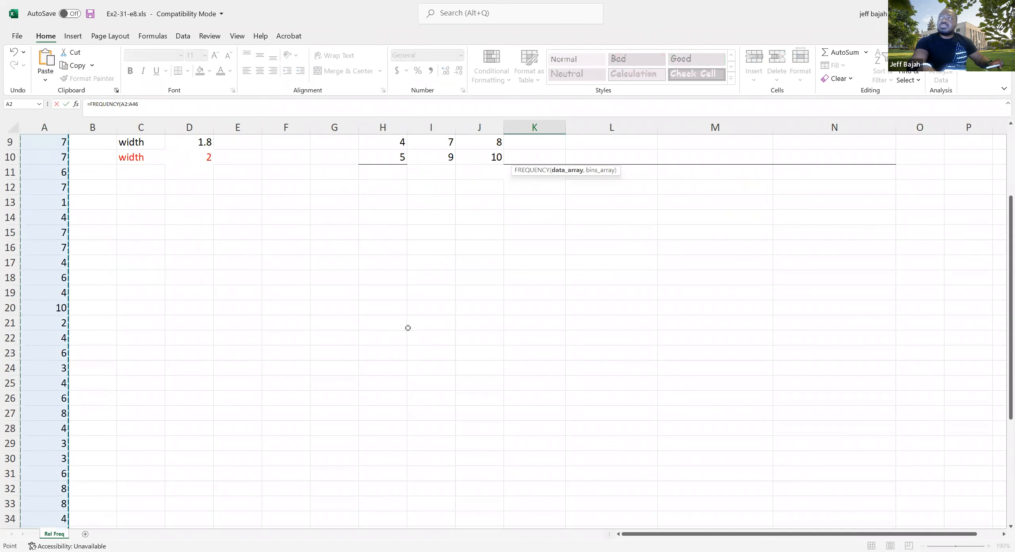
scroll(408, 328, "up", 3)
type(",")
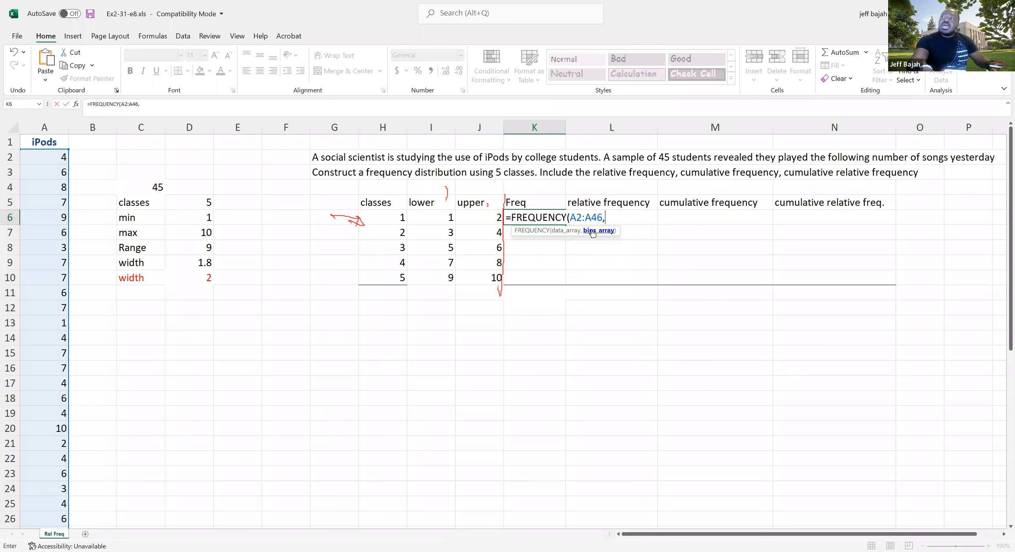
left_click_drag(493, 217, 490, 264)
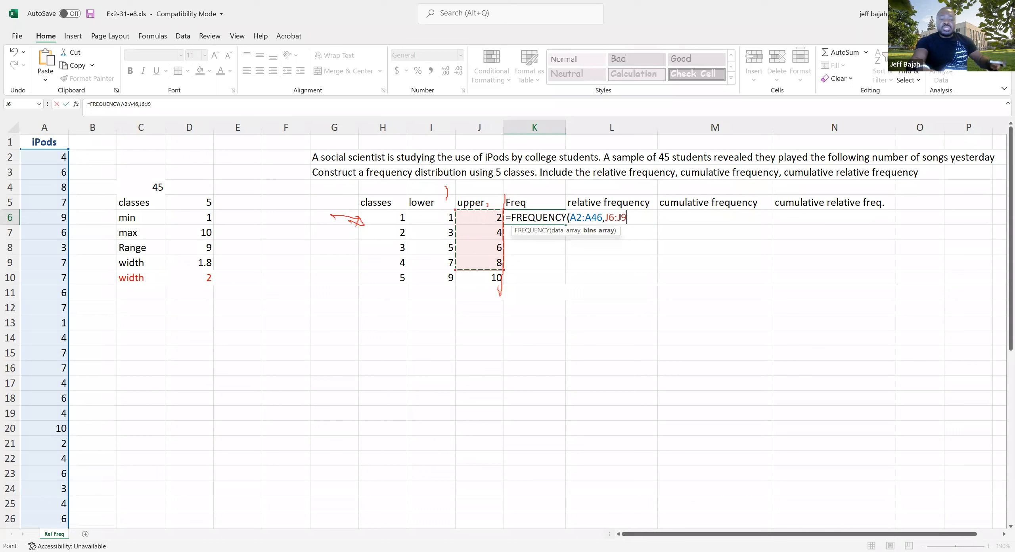
type(")")
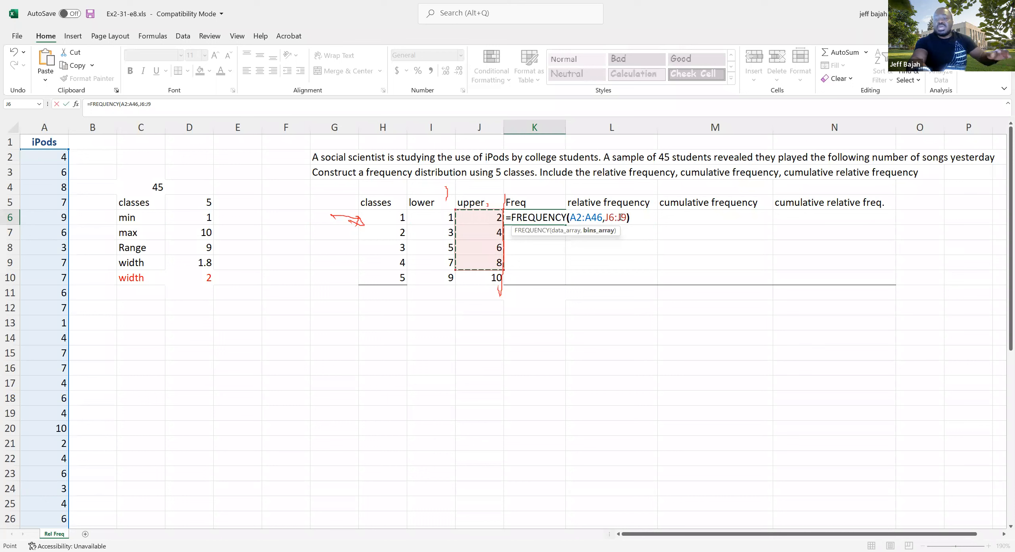
key("Return")
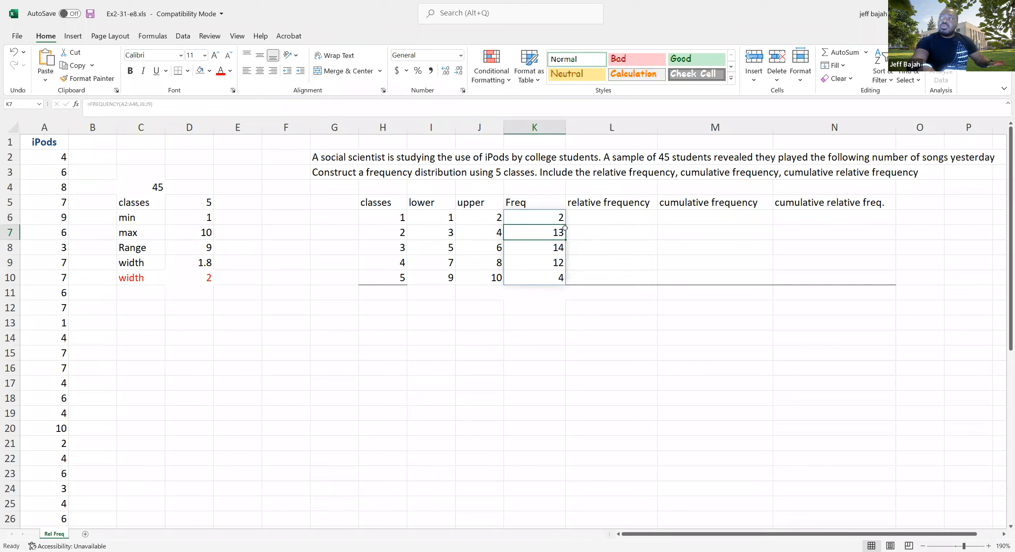
Total the frequencies K6:K10 in K11 with AutoSum
left_click_drag(551, 219, 548, 295)
left_click(861, 56)
left_click(559, 293)
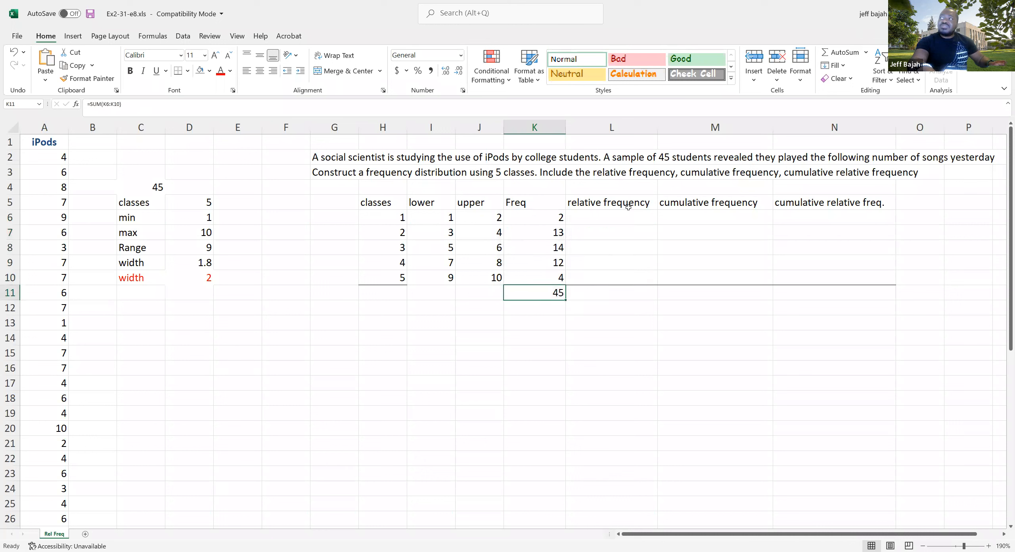
left_click(231, 72)
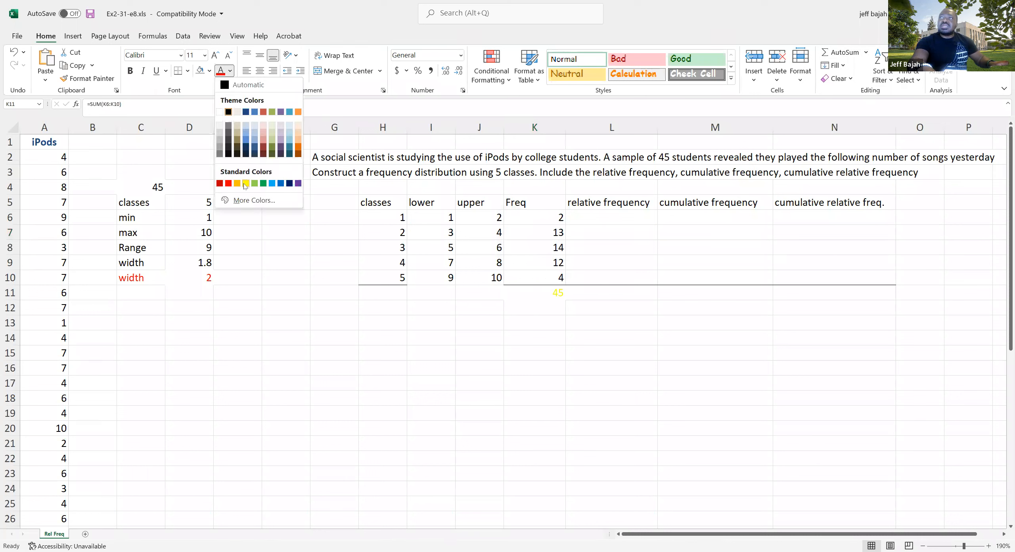
left_click(244, 183)
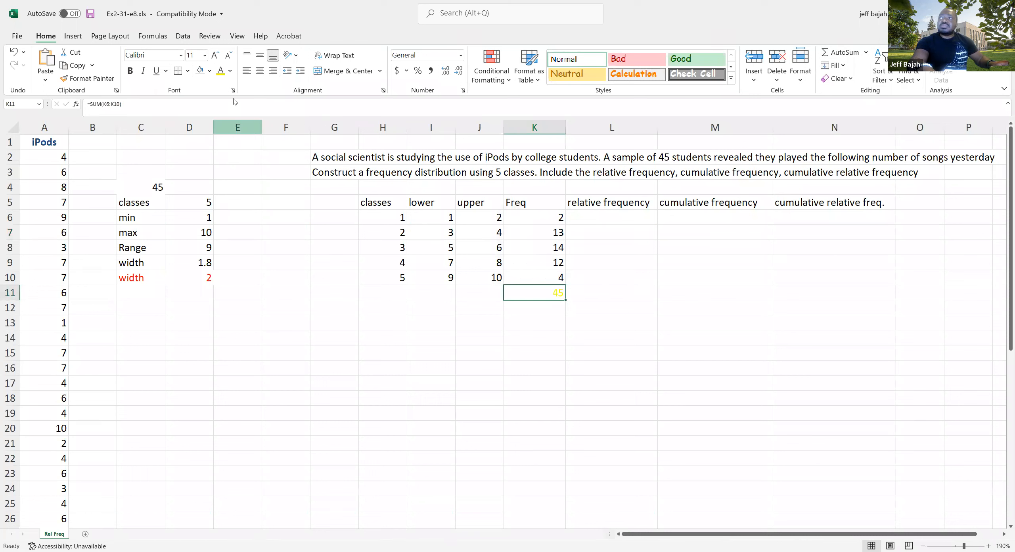
left_click(231, 72)
left_click(225, 86)
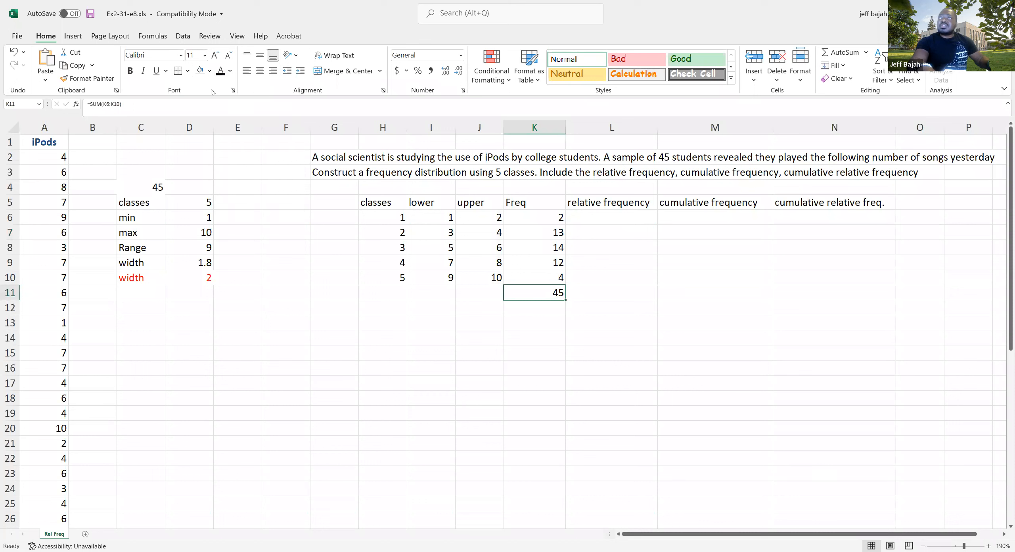
Fill the frequency total in K11 and the data count in C4 with the same olive green theme color
left_click(210, 71)
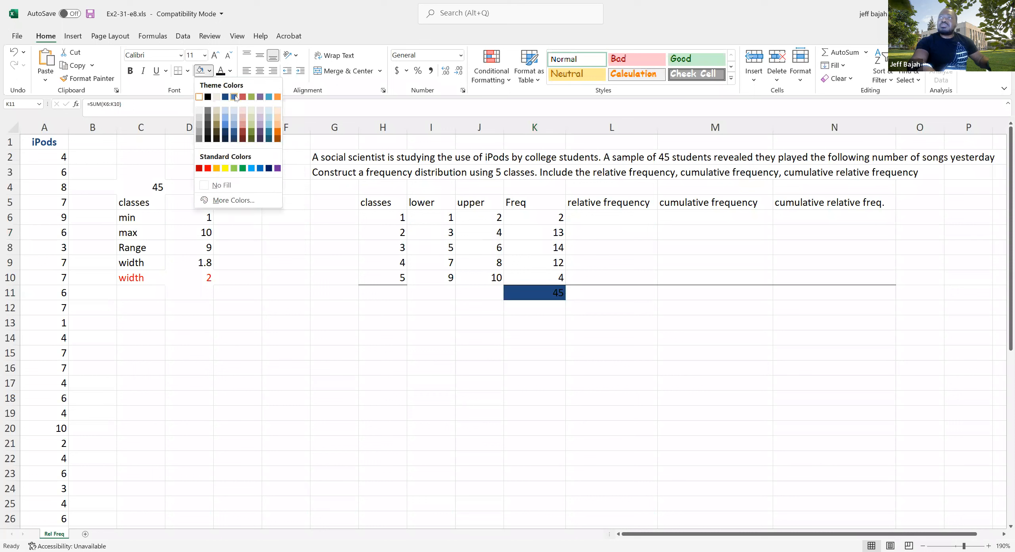
left_click(251, 97)
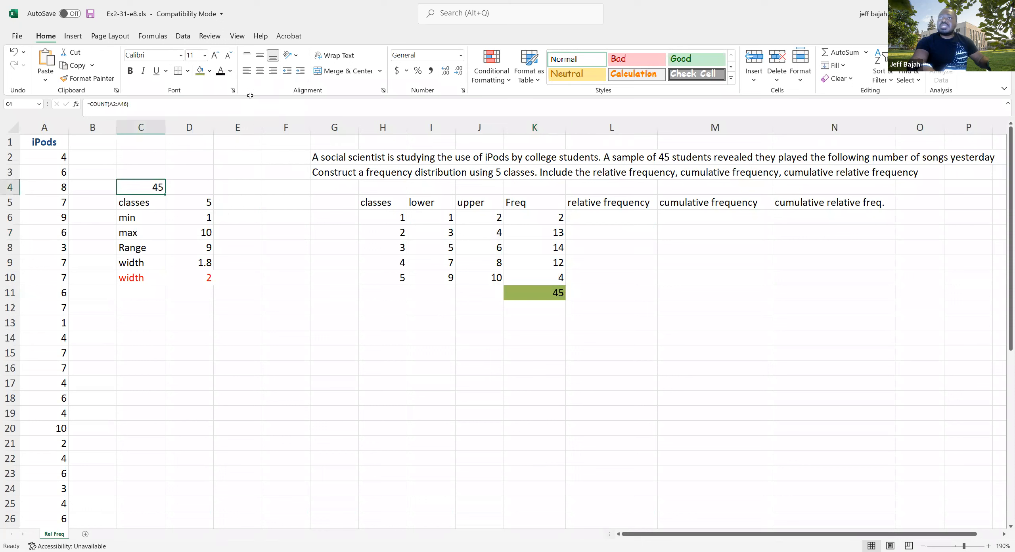
left_click(202, 72)
left_click(277, 336)
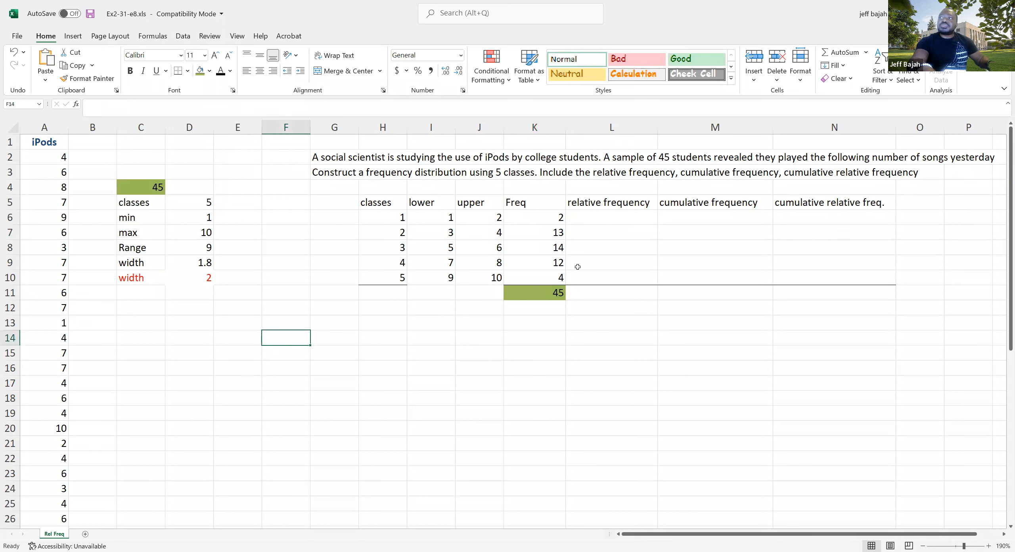
Compare the frequencies of classes 1 and 2 with their lower and upper limits, and check the Freq total in K11
left_click(555, 218)
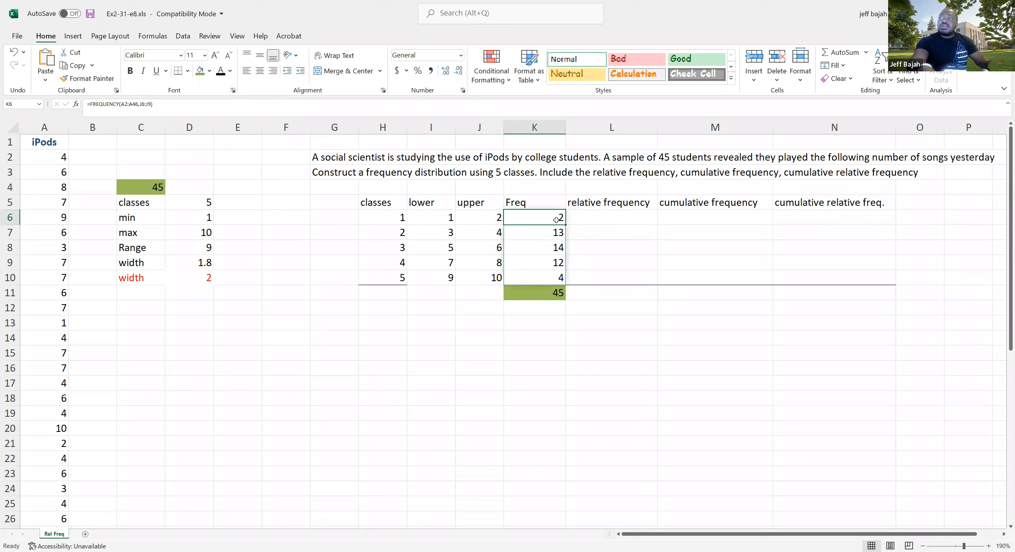
left_click(449, 223)
left_click(480, 222)
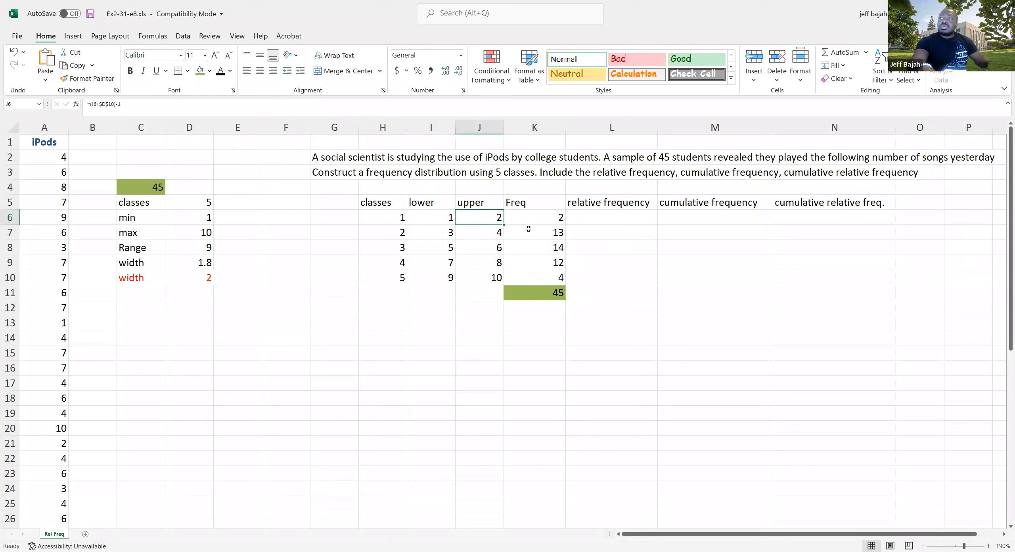
left_click(553, 233)
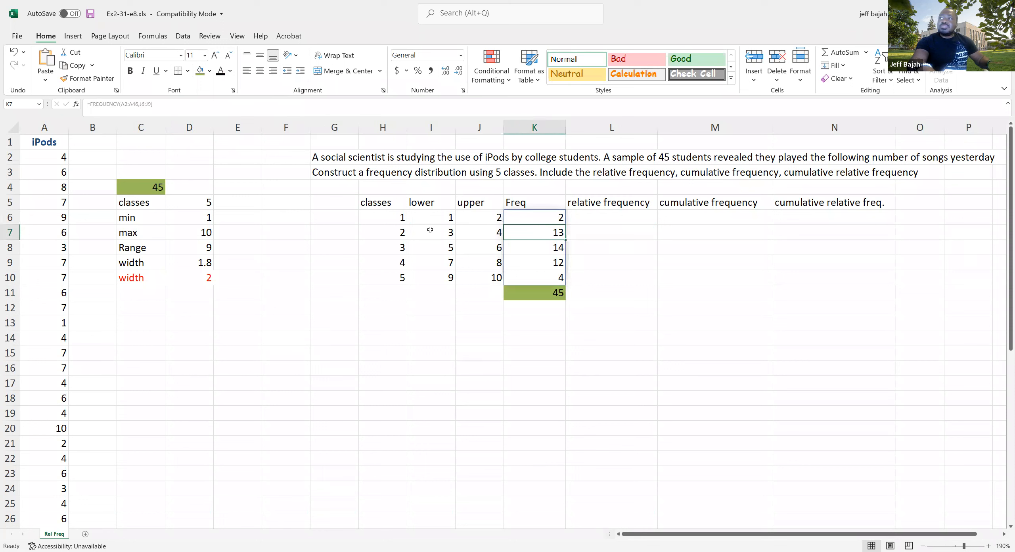
left_click(495, 236)
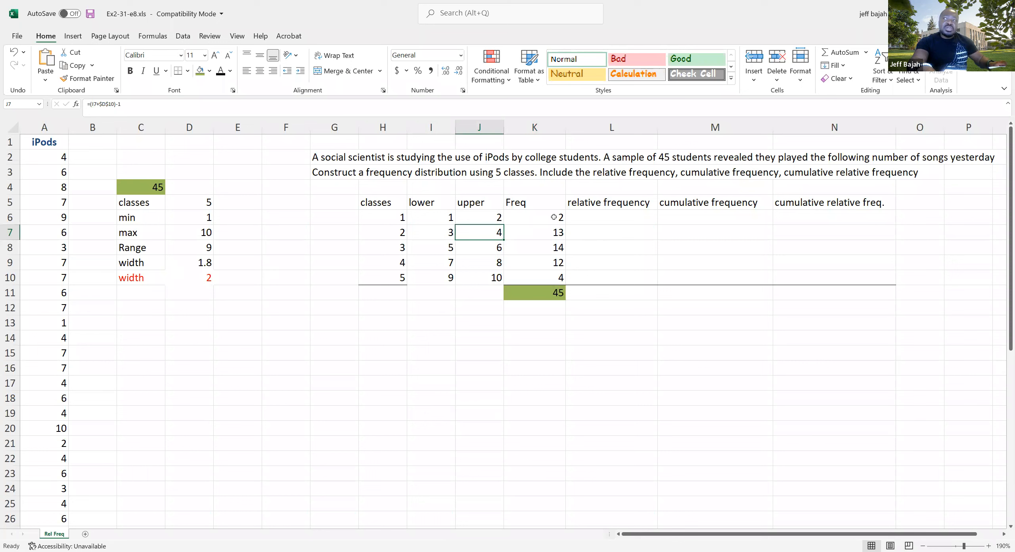
left_click(561, 295)
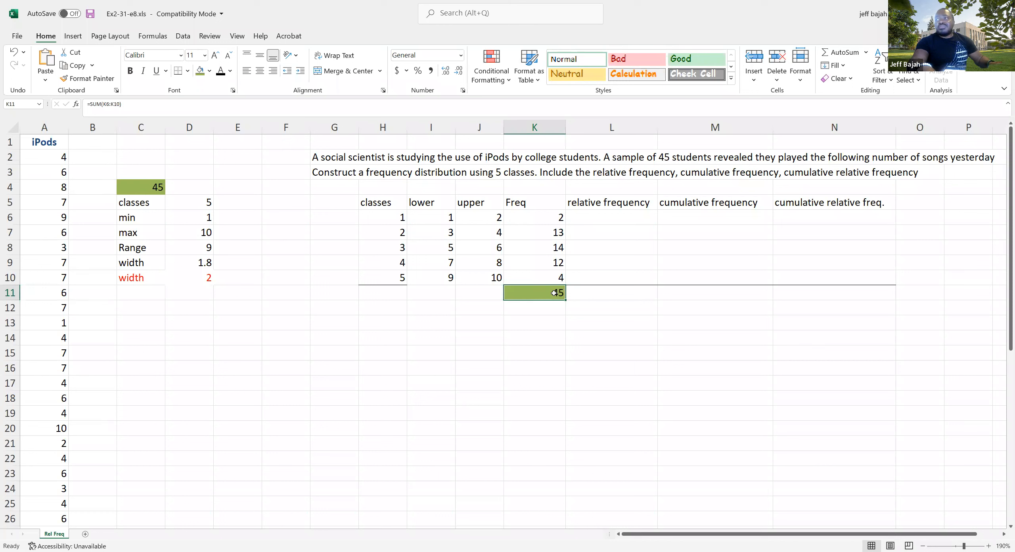
Calculate the first class's relative frequency in L6 with =K6/$K$11, keeping the total as an absolute reference
left_click(595, 216)
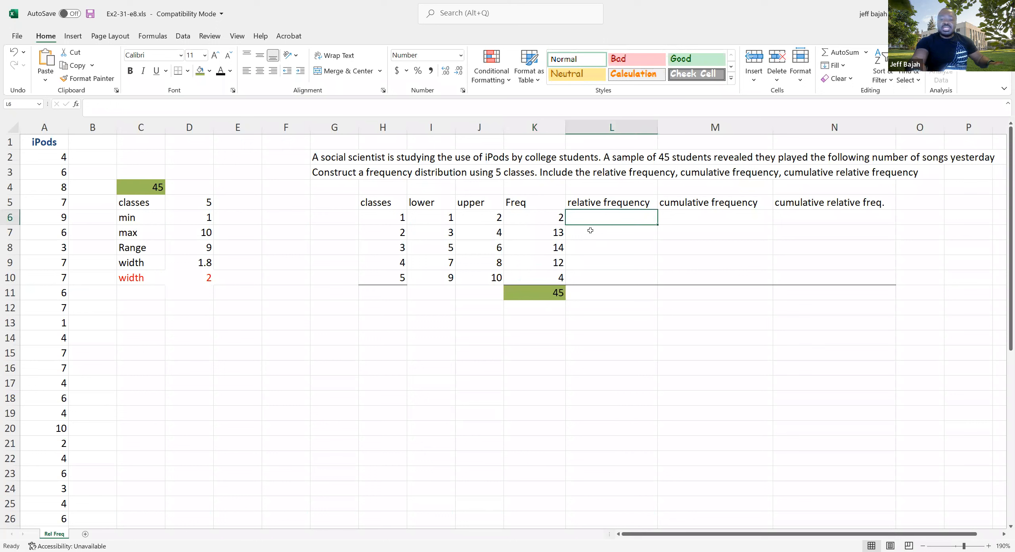
type("=")
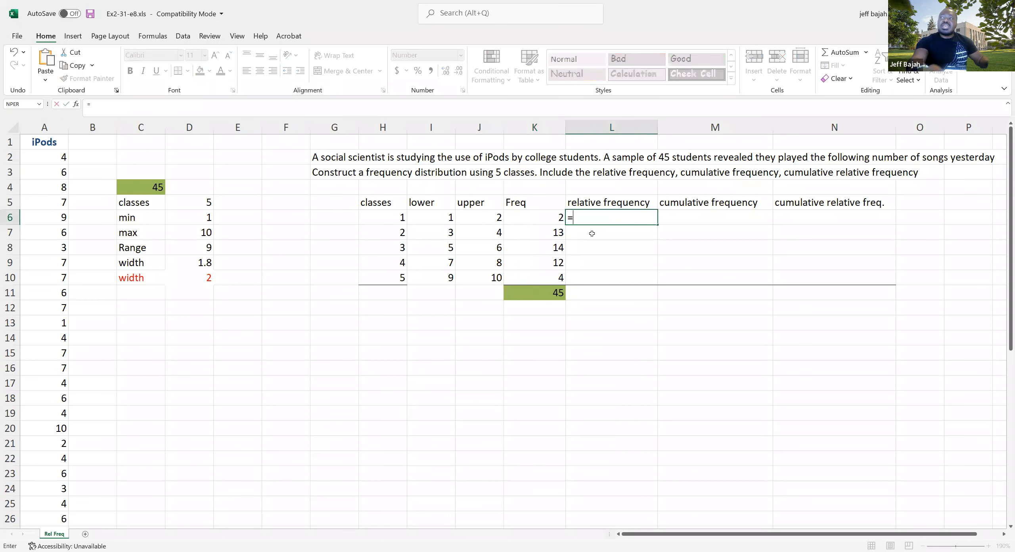
left_click(544, 218)
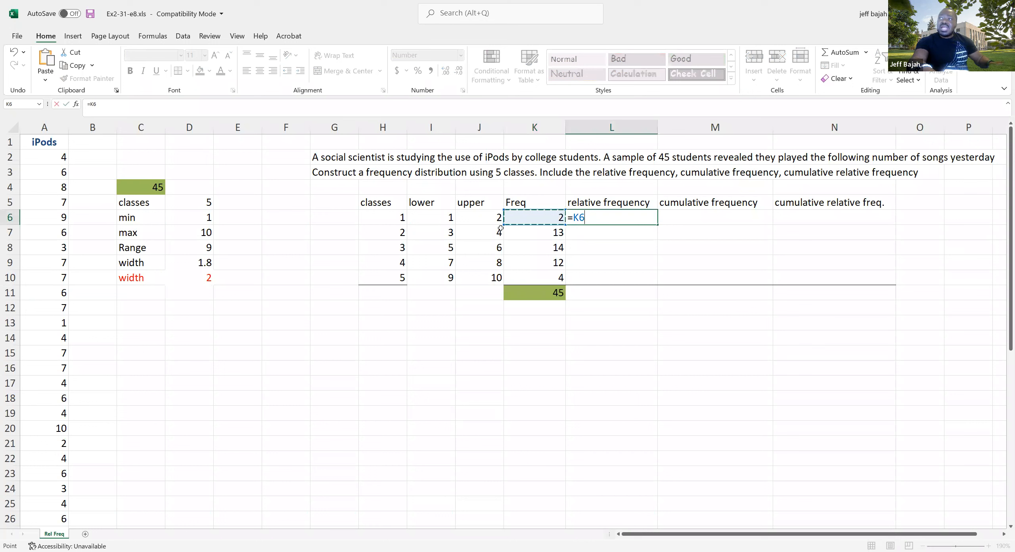
type("/")
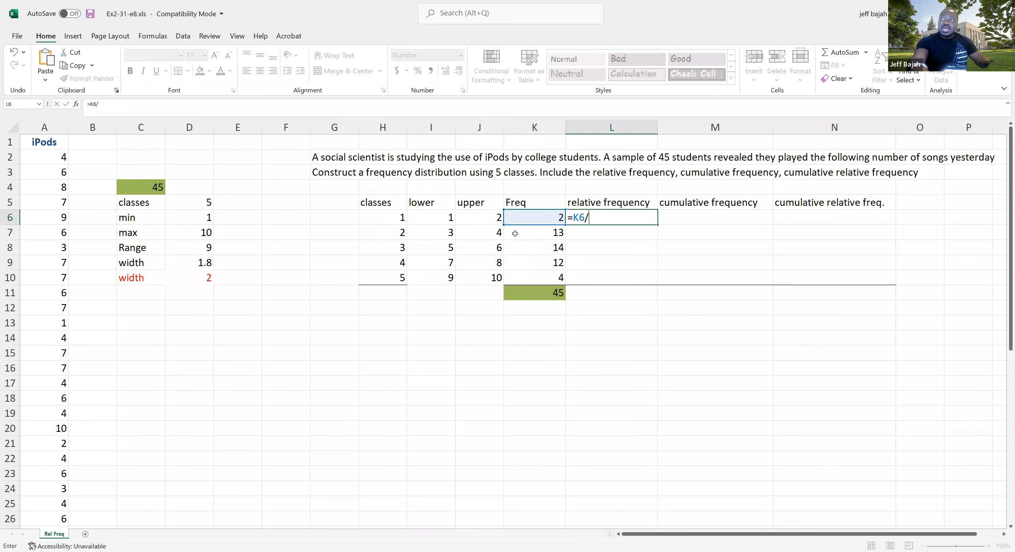
left_click(555, 293)
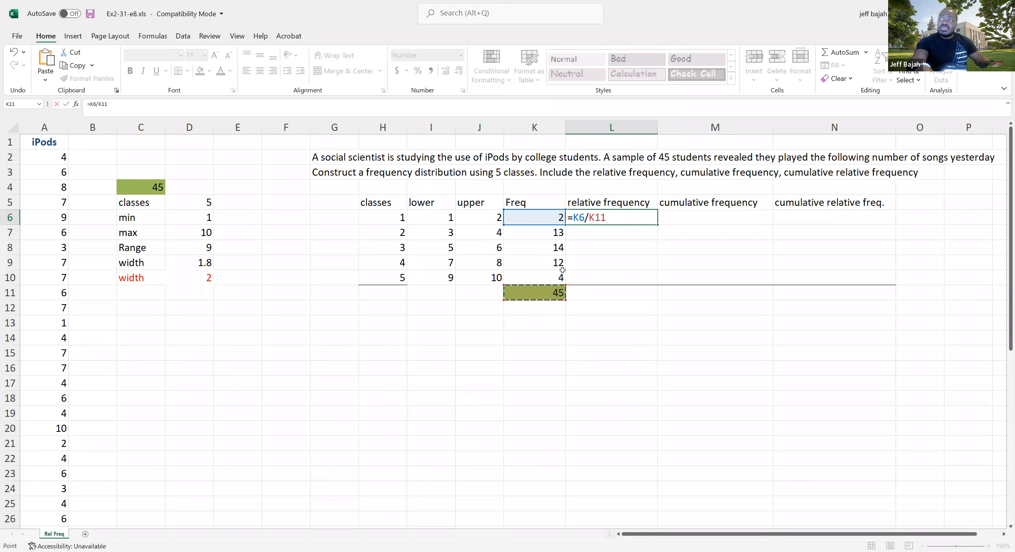
key("F2")
key("Left")
key("Left")
key("Left")
key("F4")
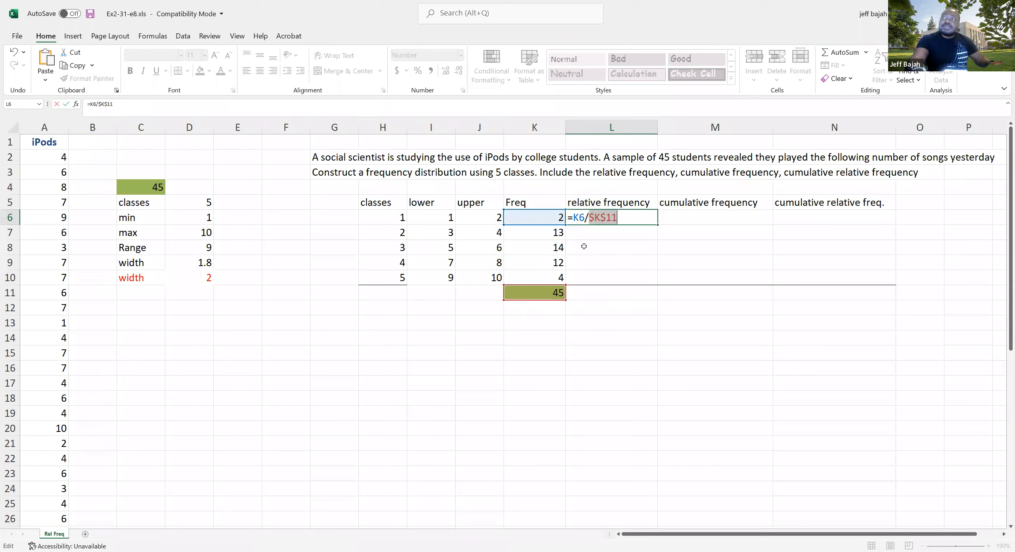
key("Return")
key("Up")
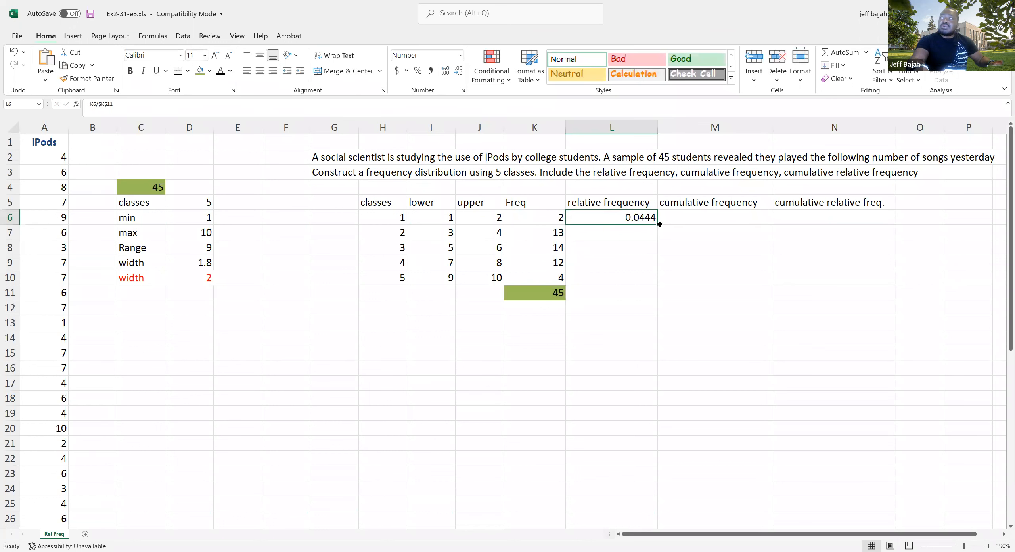
Copy the relative frequency formula from L6 down to L10 and total the column in L11 with AutoSum
left_click_drag(658, 224, 650, 284)
left_click_drag(630, 218, 624, 292)
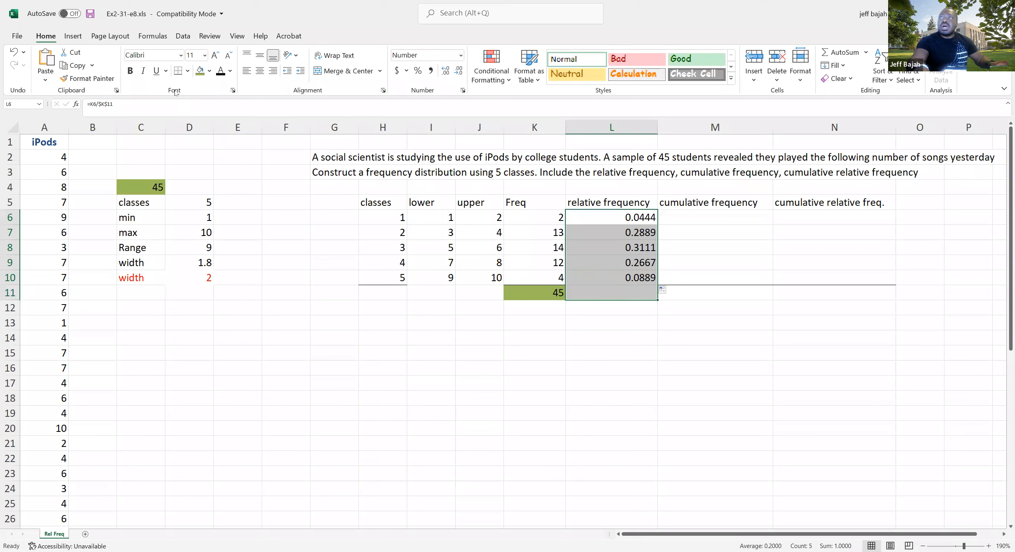
left_click(839, 53)
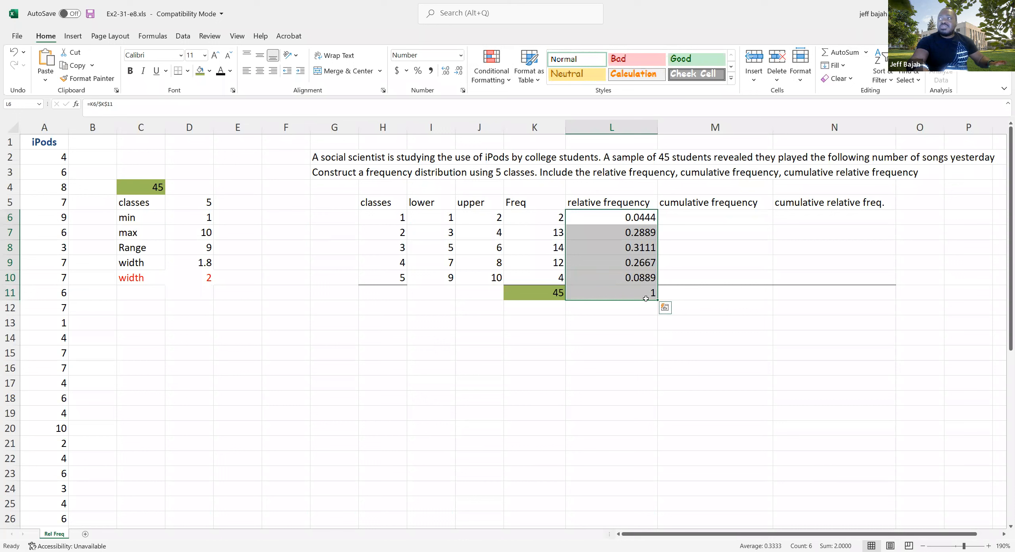
left_click(630, 313)
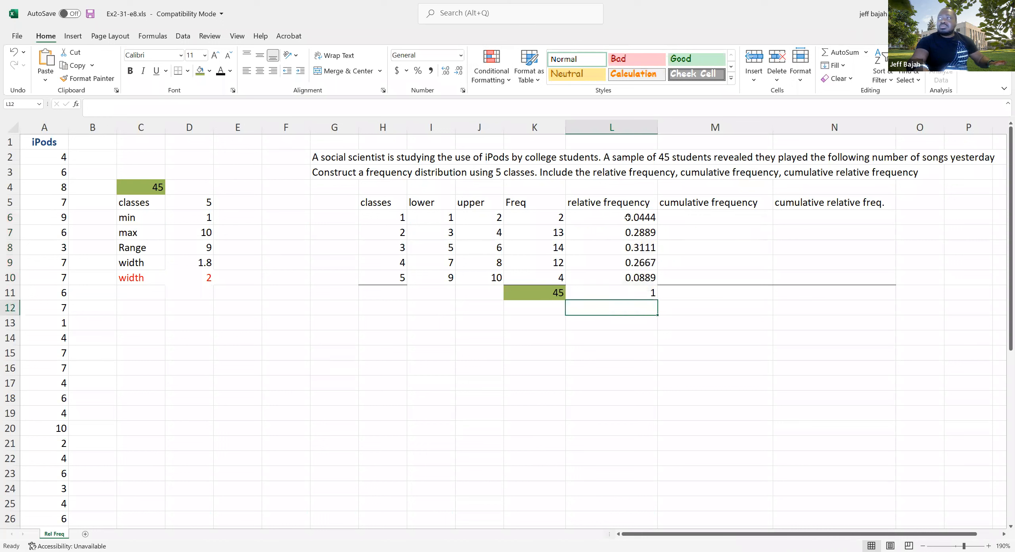
Format the relative frequencies in L6:L10 as percentages with two decimal places
left_click_drag(622, 217, 616, 274)
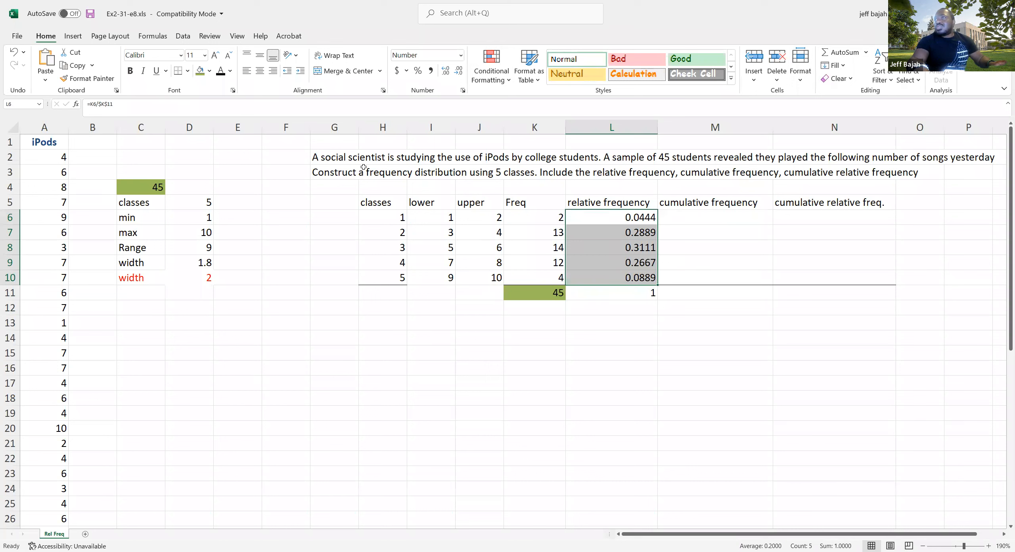
left_click(418, 72)
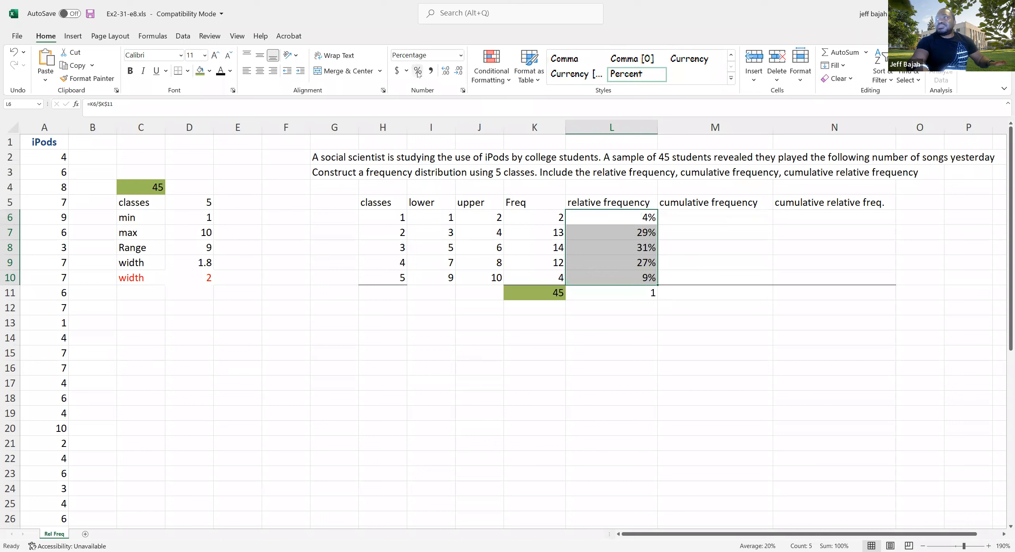
left_click(445, 72)
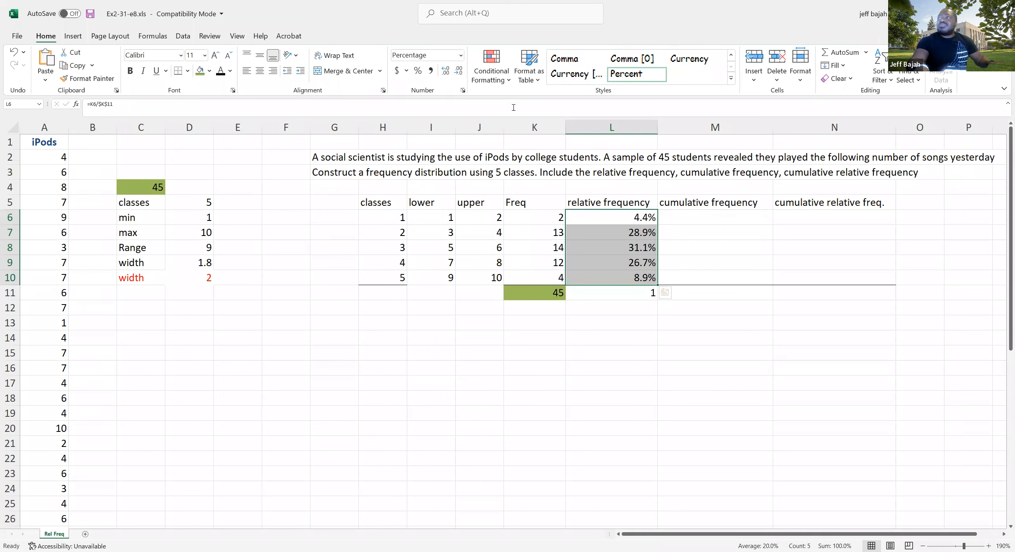
left_click(445, 72)
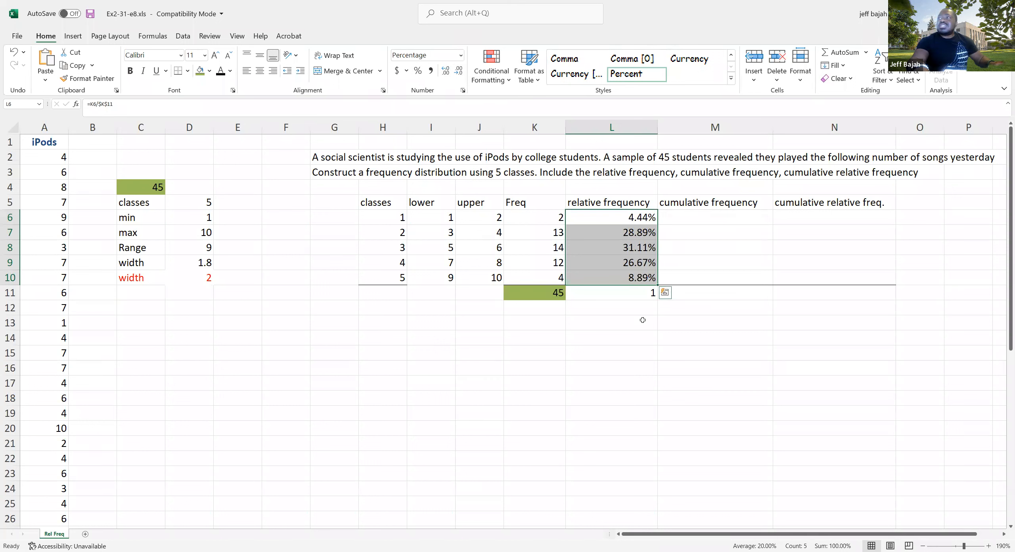
left_click(631, 304)
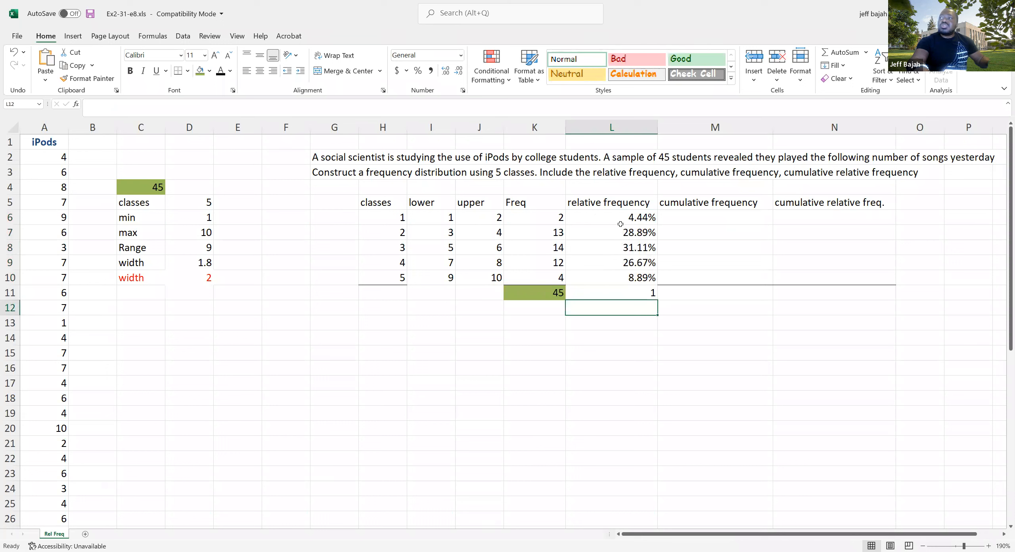
Examine the class frequencies in K6:K10 against the empty cumulative frequency column M6:M10
left_click_drag(674, 217, 714, 279)
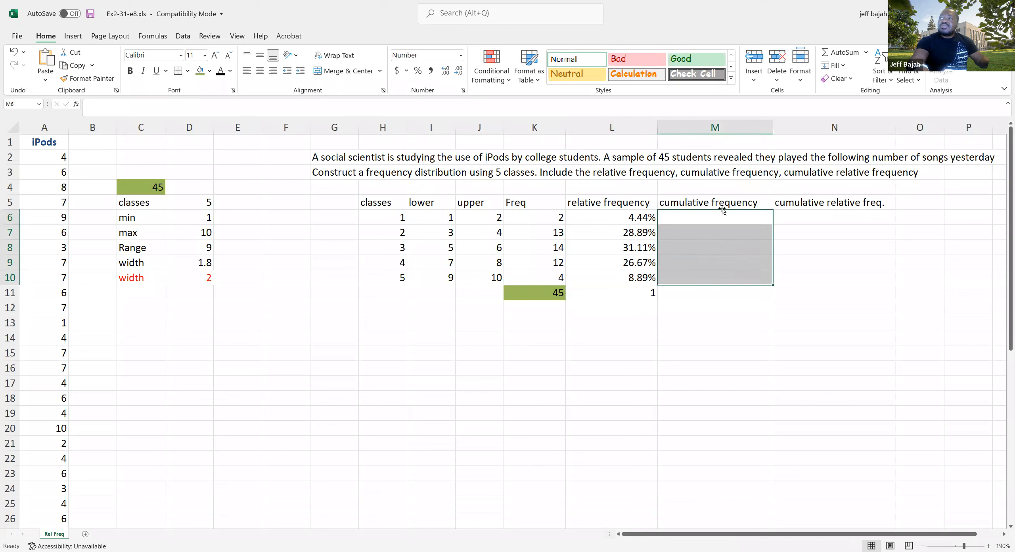
left_click_drag(546, 217, 542, 278)
left_click(692, 217)
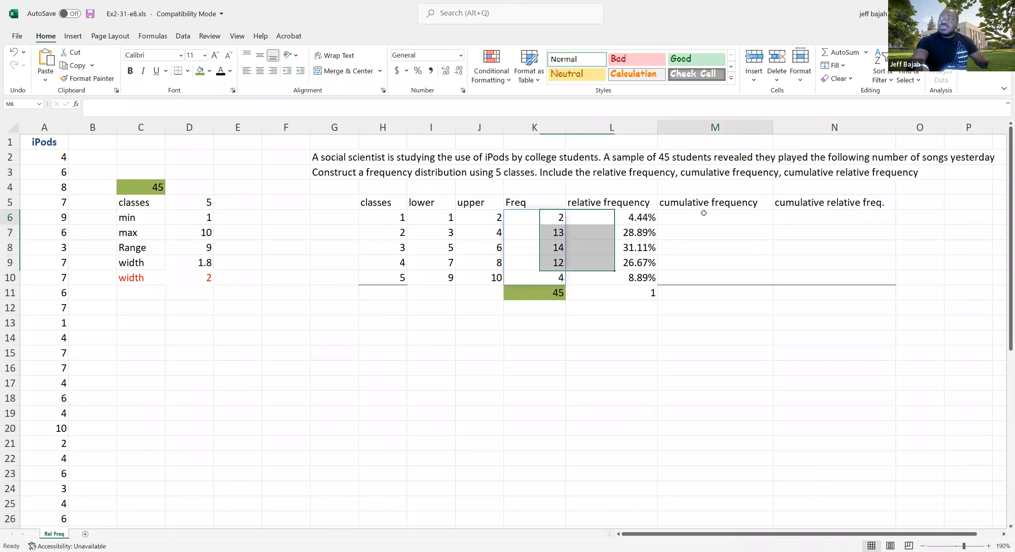
left_click(553, 217)
left_click(551, 234)
left_click(554, 222)
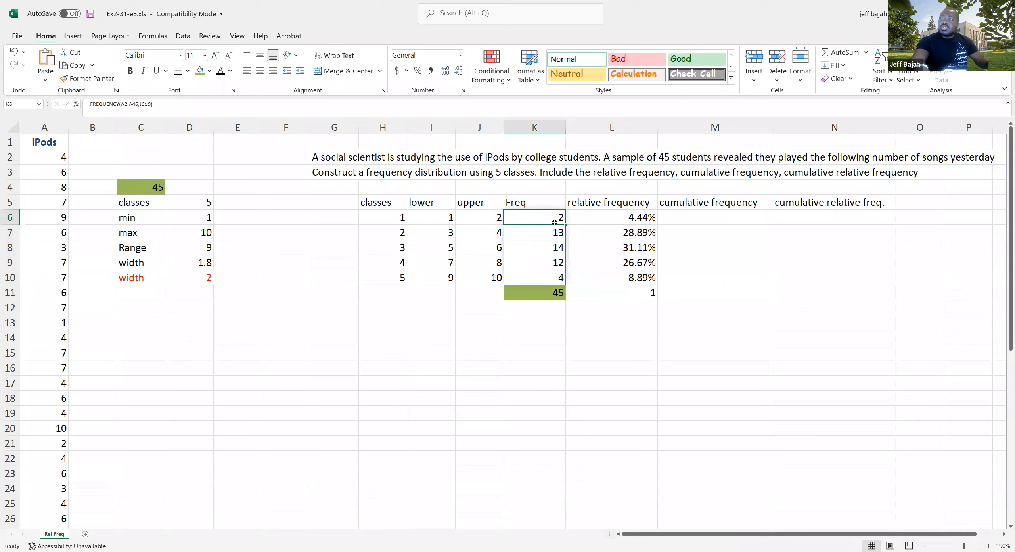
left_click(555, 234)
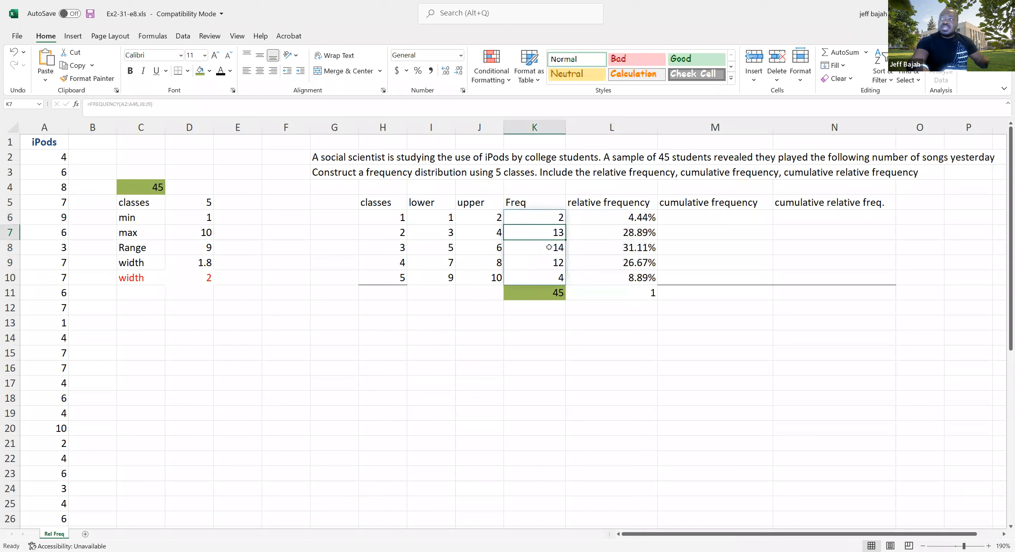
left_click(554, 248)
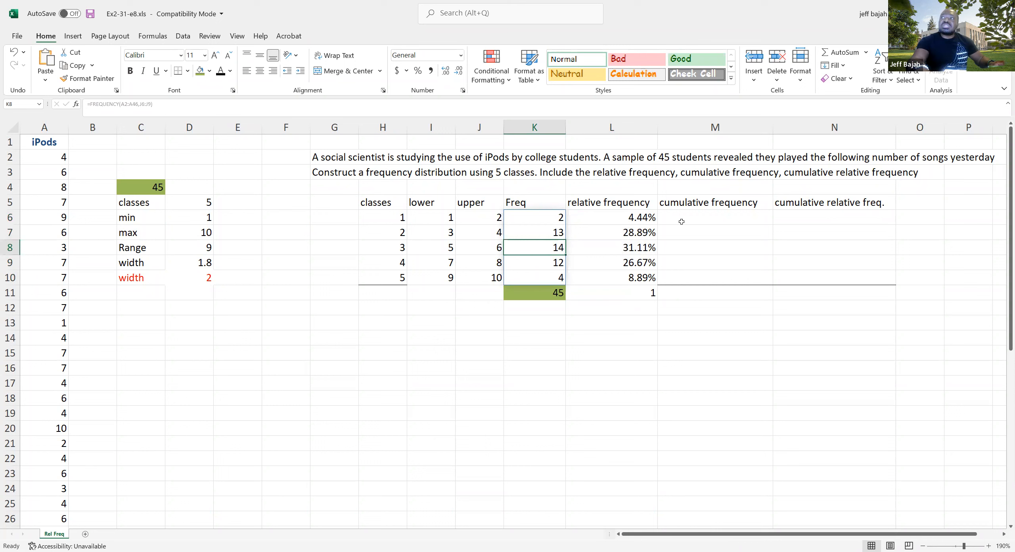
Start the cumulative frequency column in M6 with =K6 and show it without decimal places
left_click(669, 202)
left_click(694, 219)
type("=")
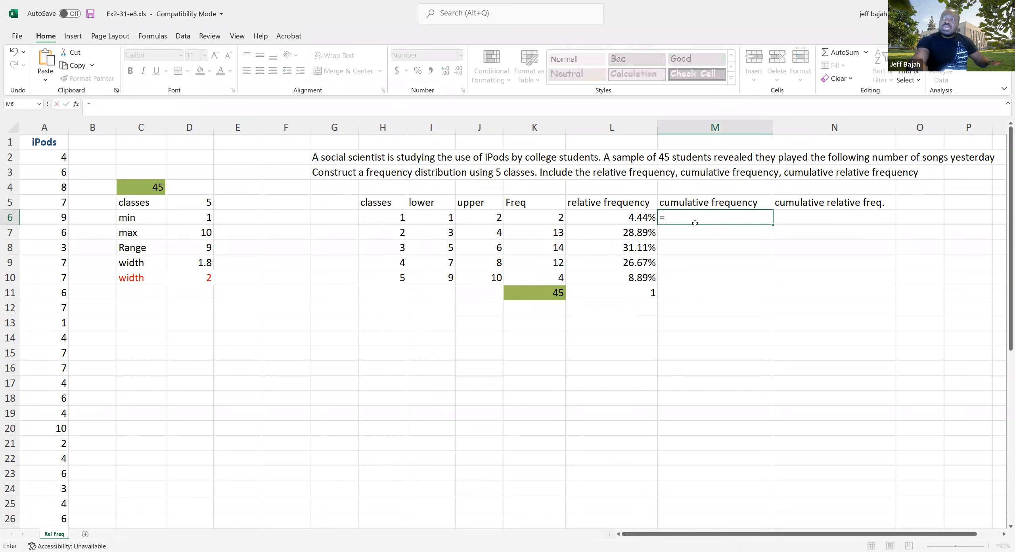
left_click(549, 219)
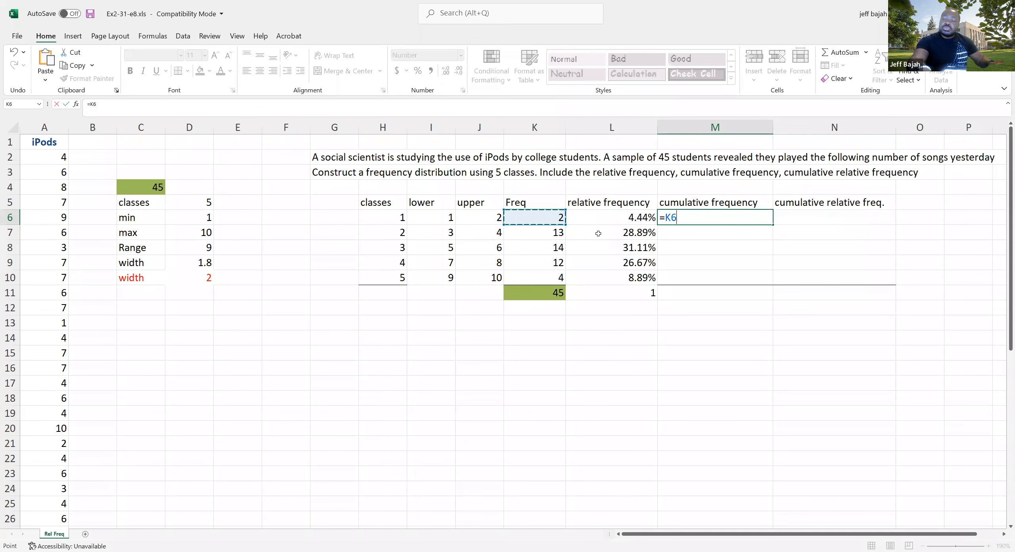
key("Return")
left_click(709, 218)
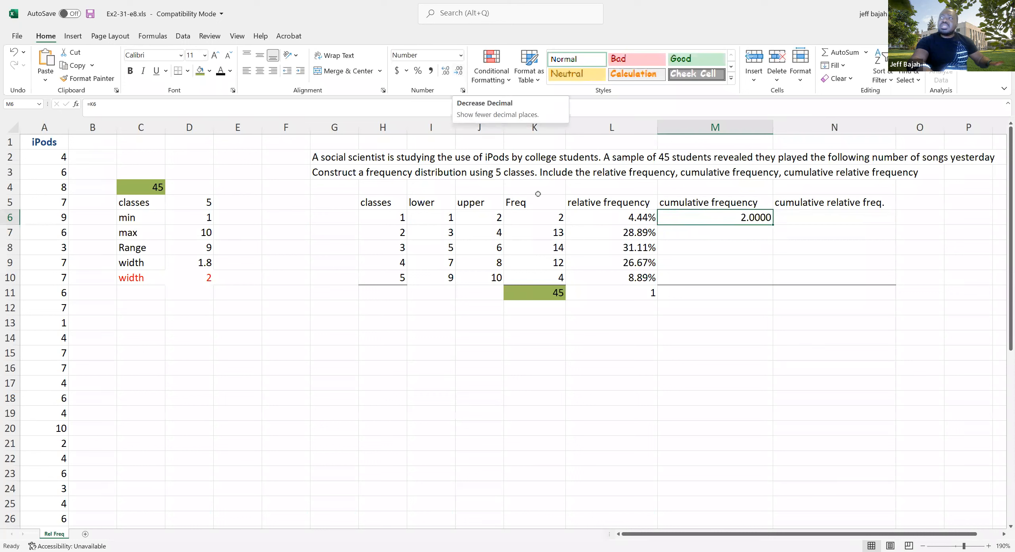
left_click(459, 72)
left_click(459, 71)
left_click(459, 72)
left_click(458, 72)
Calculate the second class's cumulative frequency in M7 with =M6+K7
left_click(681, 233)
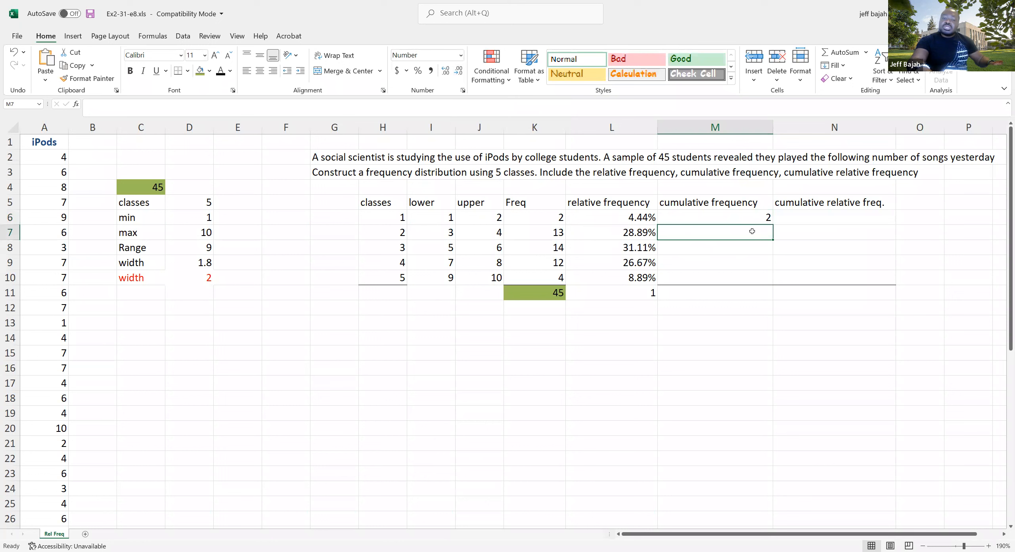
type("=")
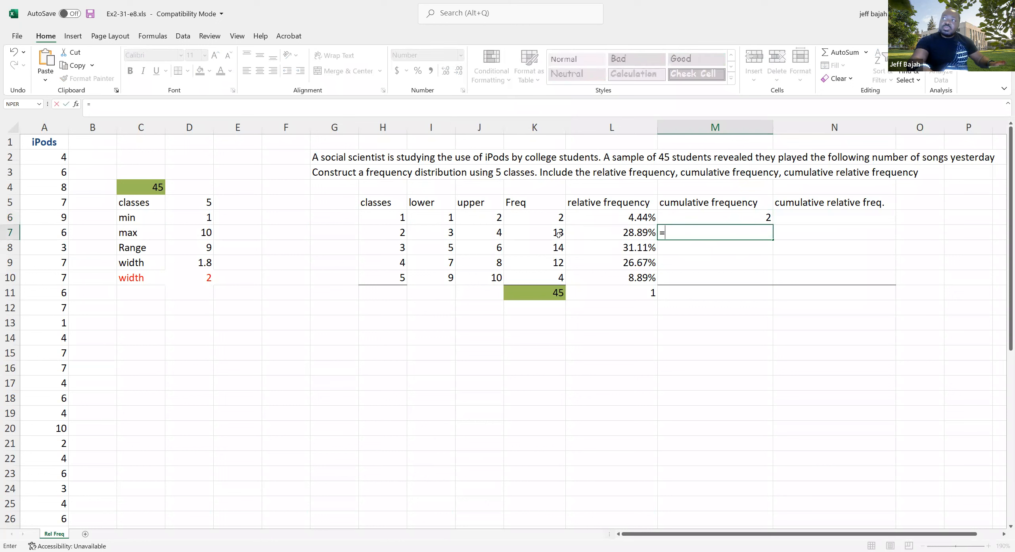
left_click(762, 215)
type("+")
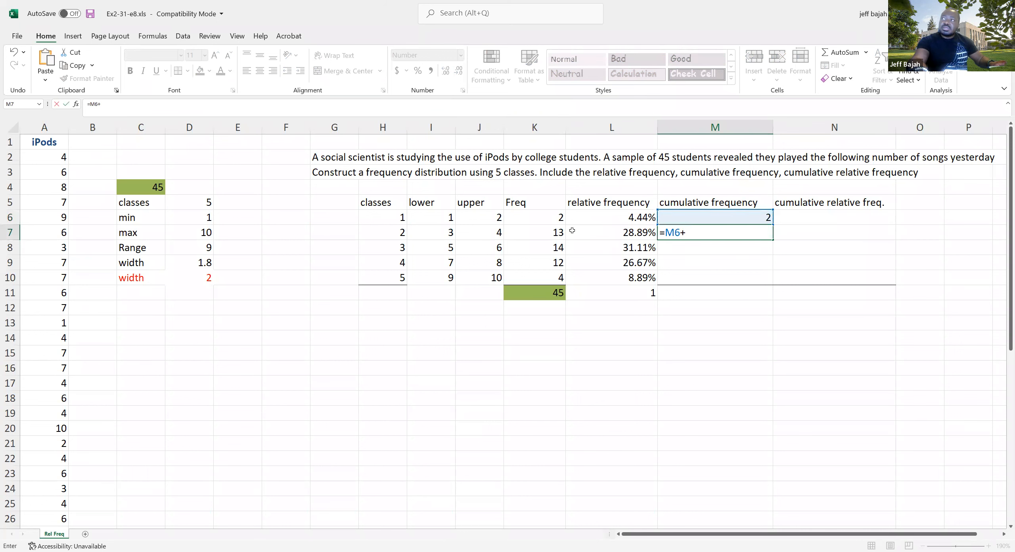
left_click(548, 233)
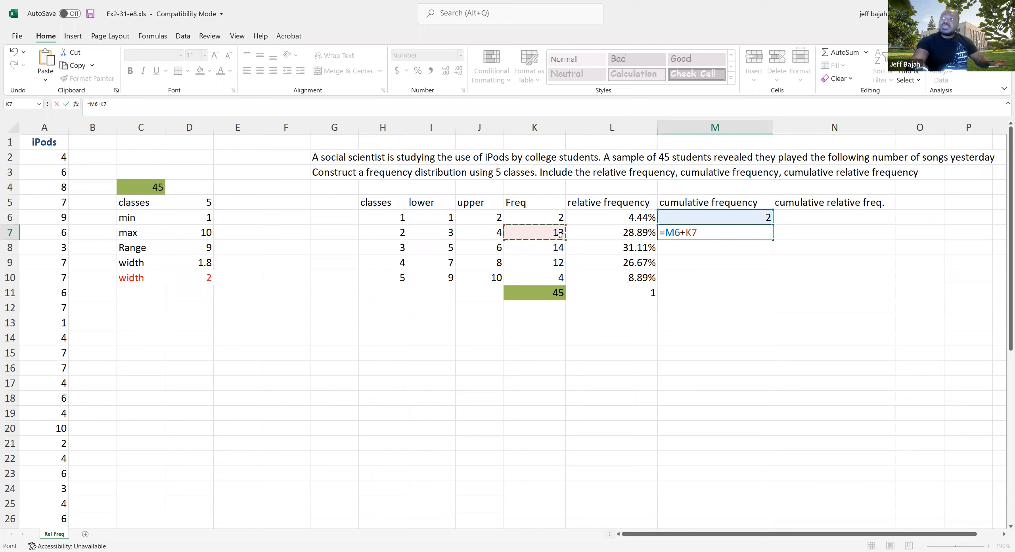
key("Return")
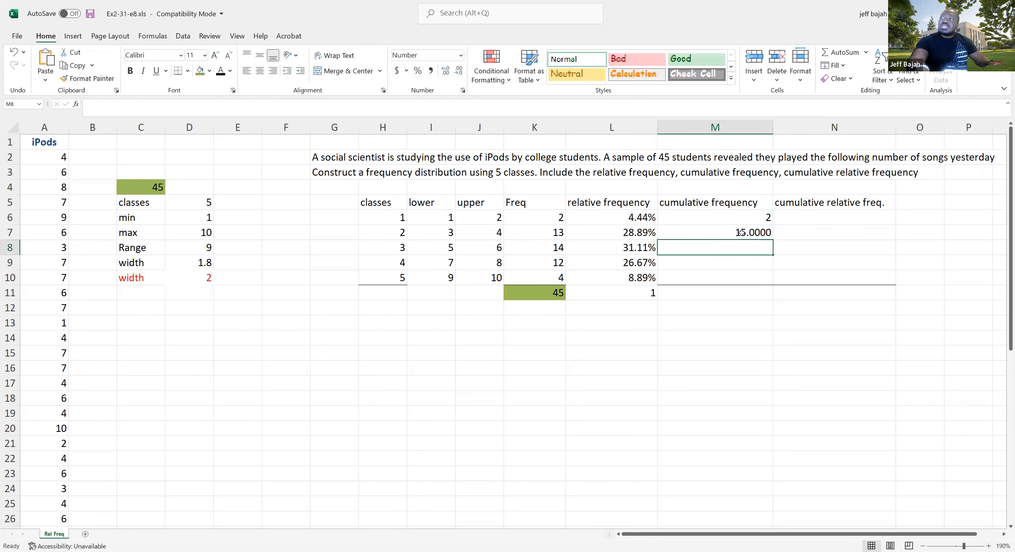
Copy the cumulative frequency formula from M7 down to M10 and remove the decimal places from M7:M10
left_click(748, 234)
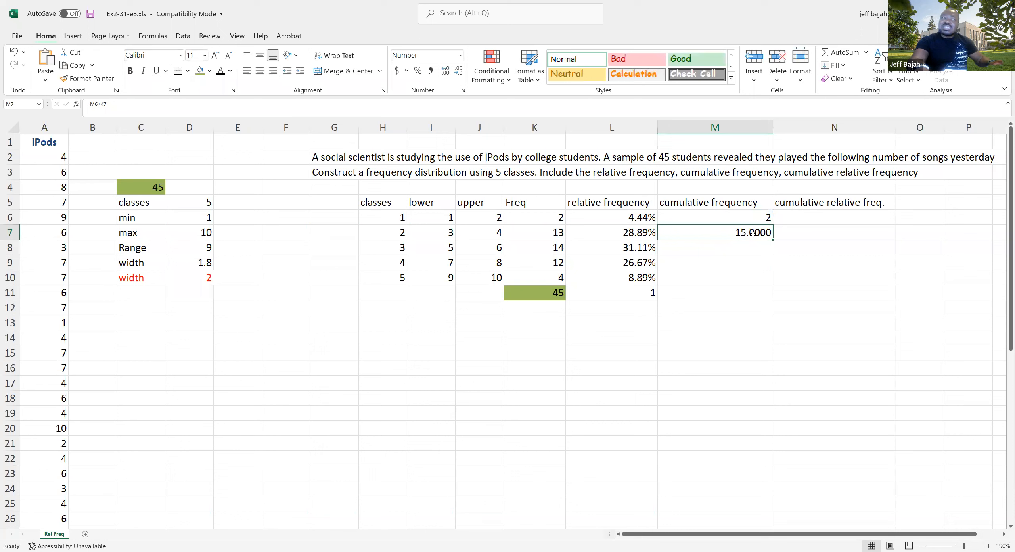
left_click_drag(773, 239, 762, 283)
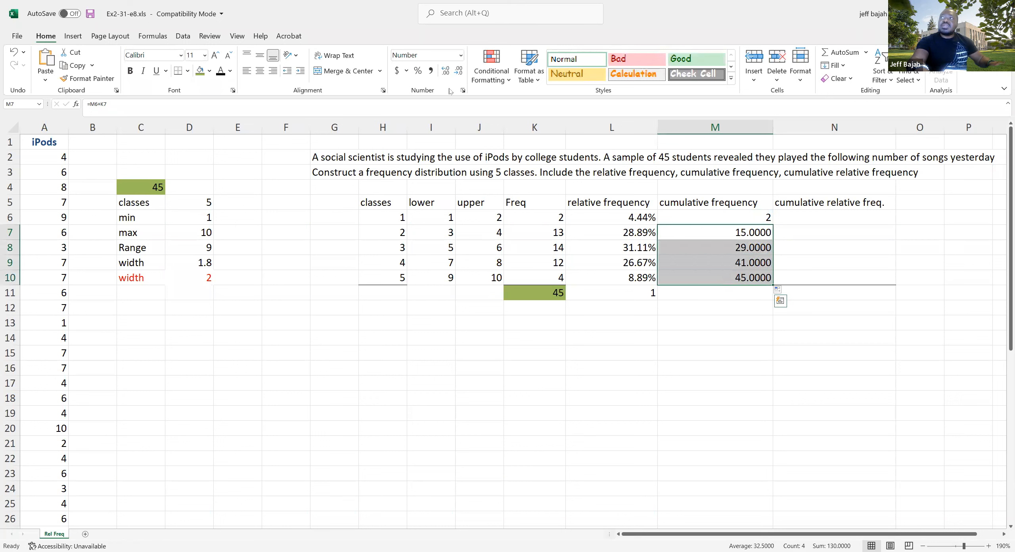
left_click(458, 70)
left_click(458, 70)
left_click(458, 71)
left_click(458, 70)
Fill the last cumulative frequency in M10 with green and the relative frequency total in L11 with orange
left_click(698, 277)
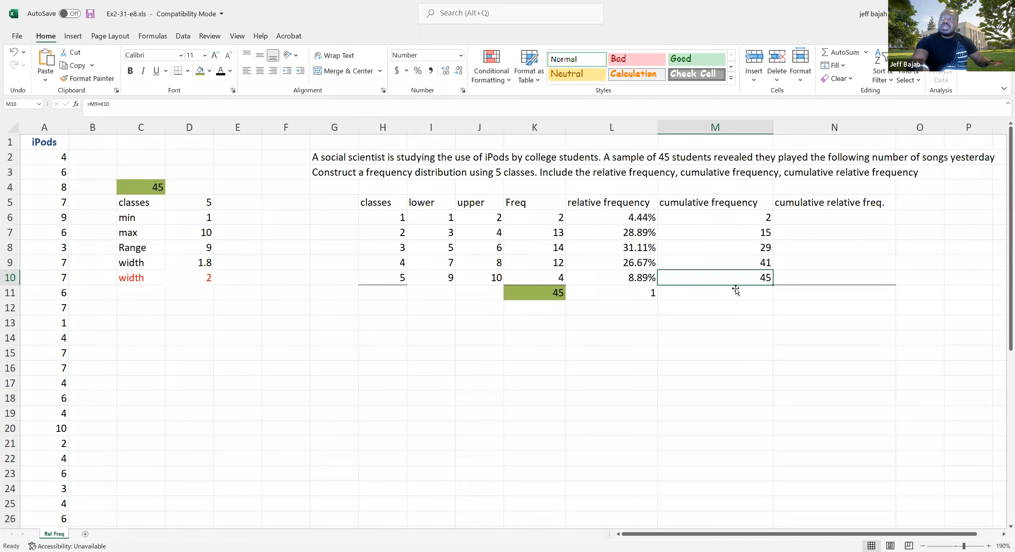
left_click(200, 71)
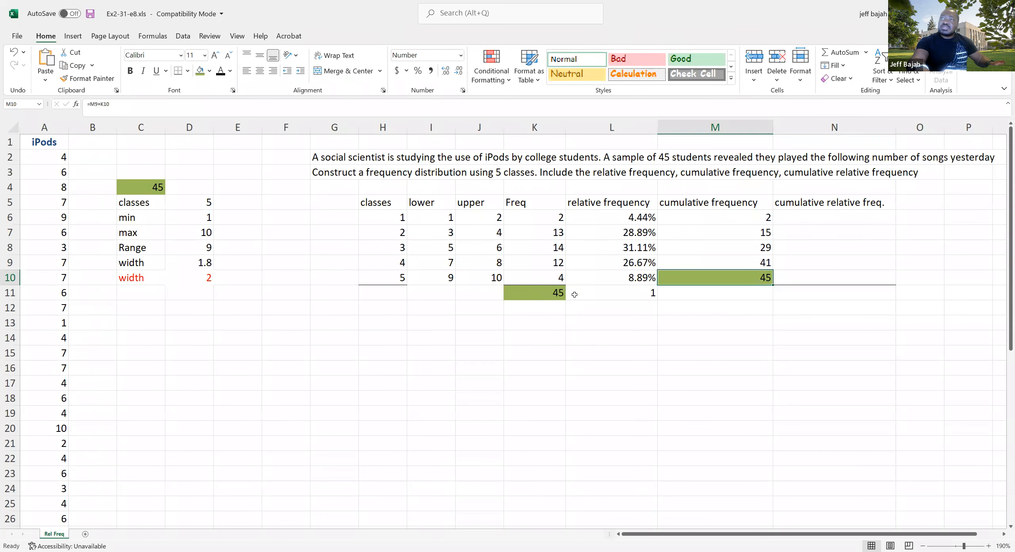
left_click_drag(808, 214, 816, 277)
left_click_drag(703, 218, 704, 278)
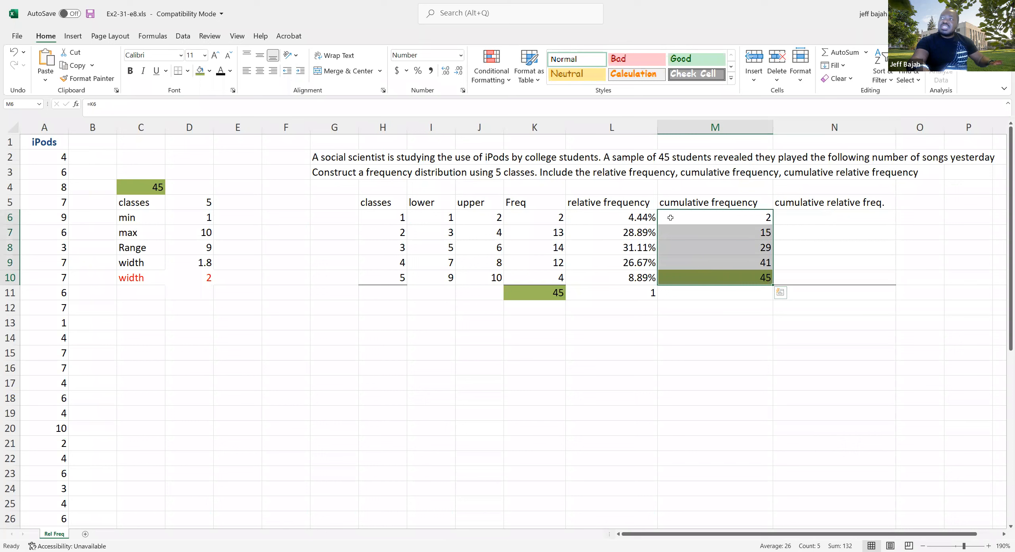
left_click_drag(600, 217, 602, 278)
left_click(853, 275)
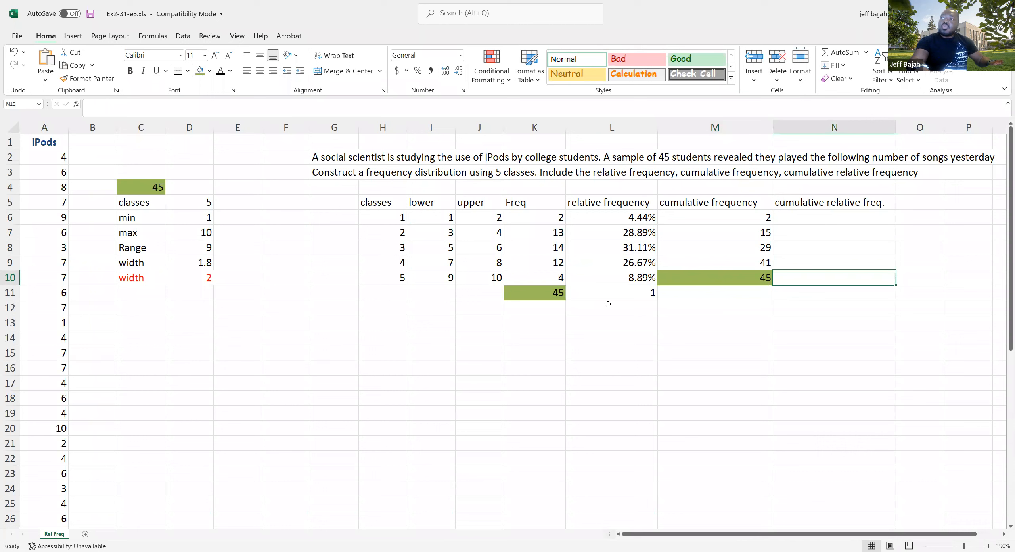
left_click(652, 293)
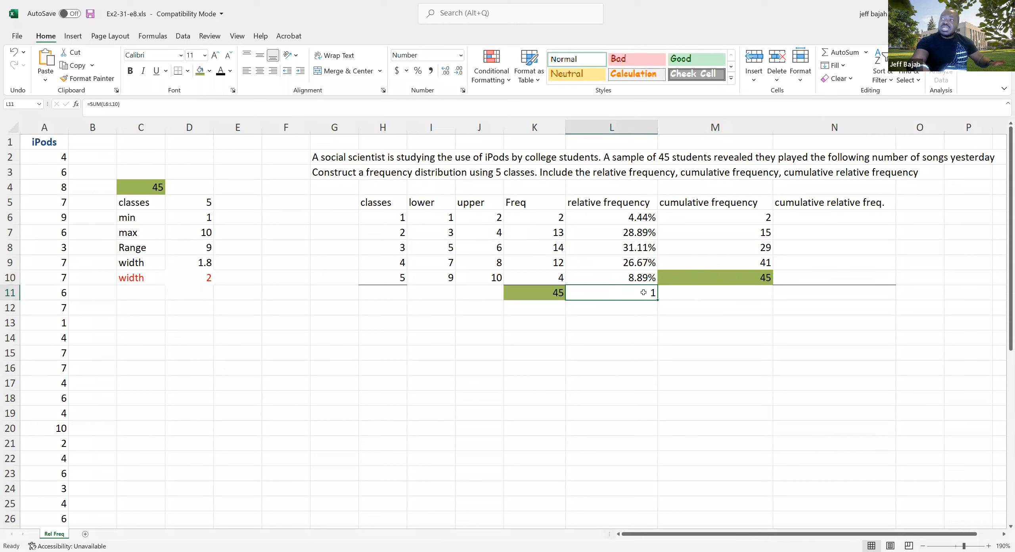
left_click(209, 71)
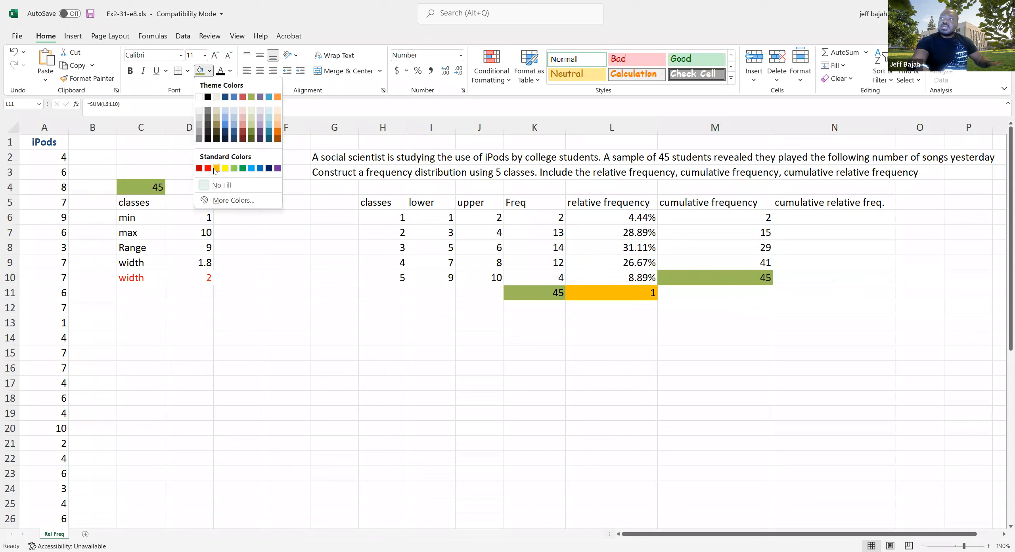
left_click(216, 169)
left_click(698, 297)
Start the cumulative relative frequency column in N6 with =L6
left_click(811, 217)
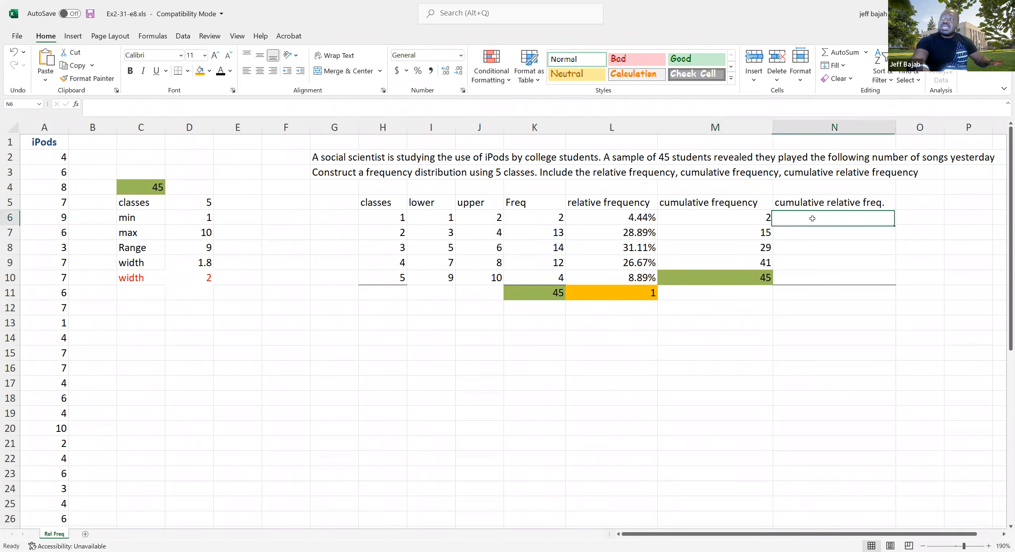
type("=")
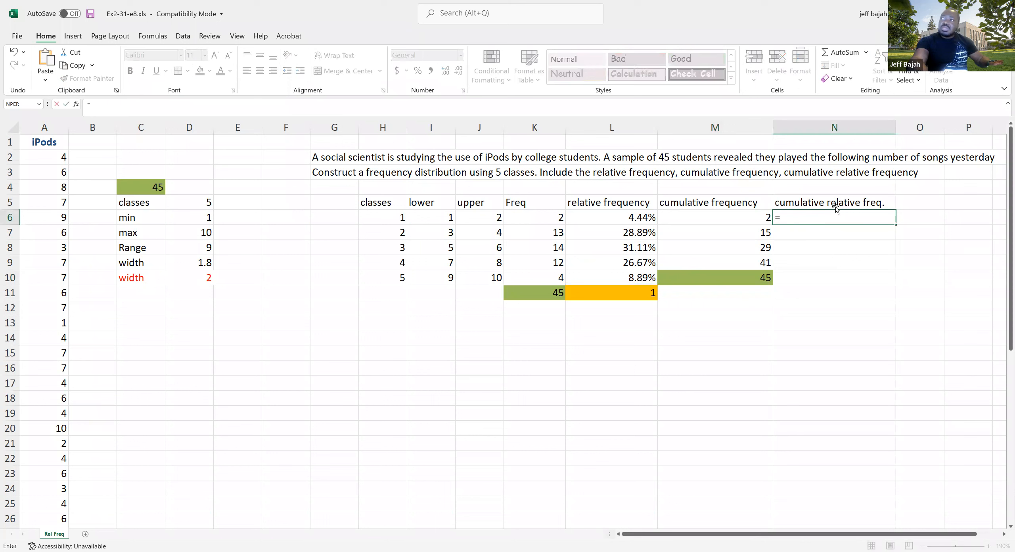
left_click(627, 217)
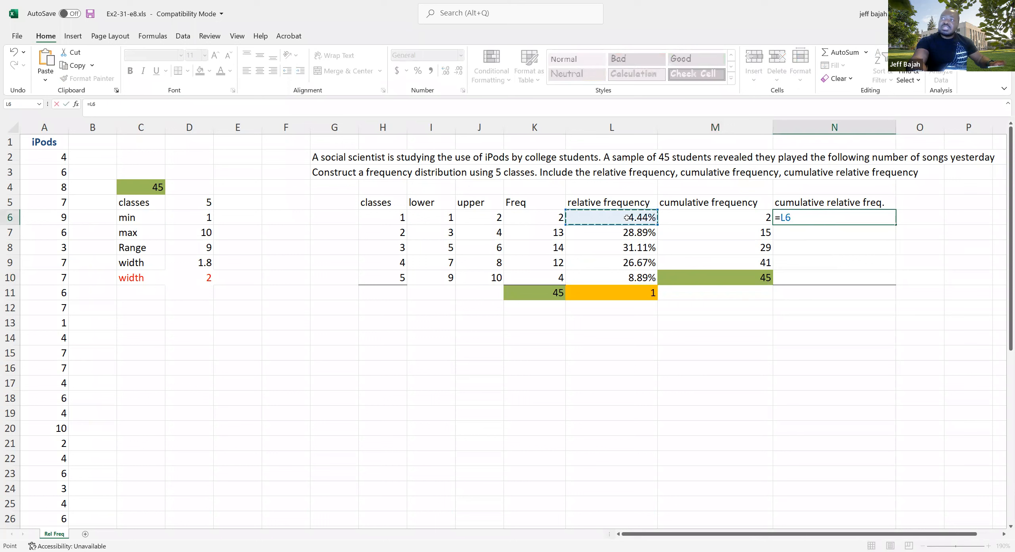
key("Return")
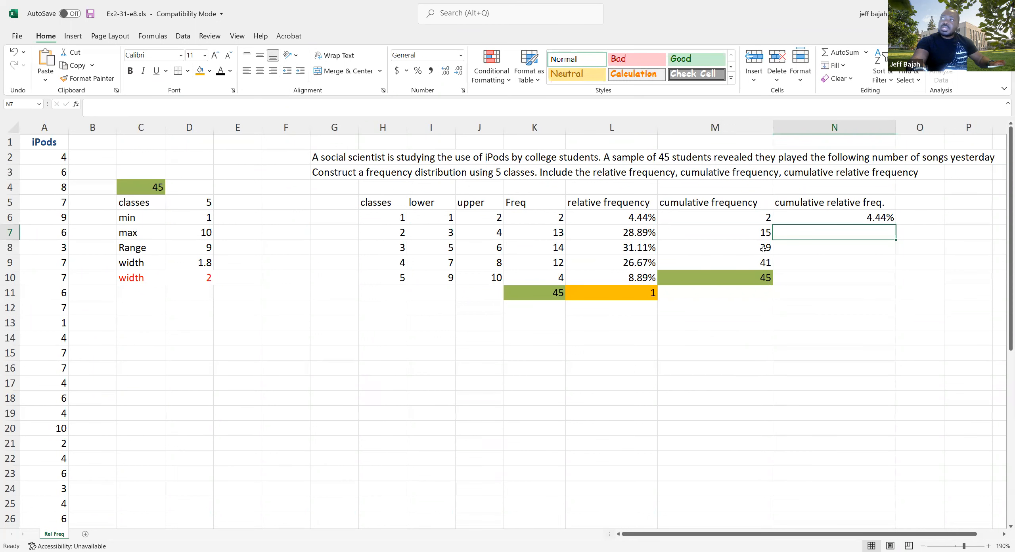
Calculate the second class's cumulative relative frequency in N7 with =N6+L7 and copy the formula down to N10
type("=")
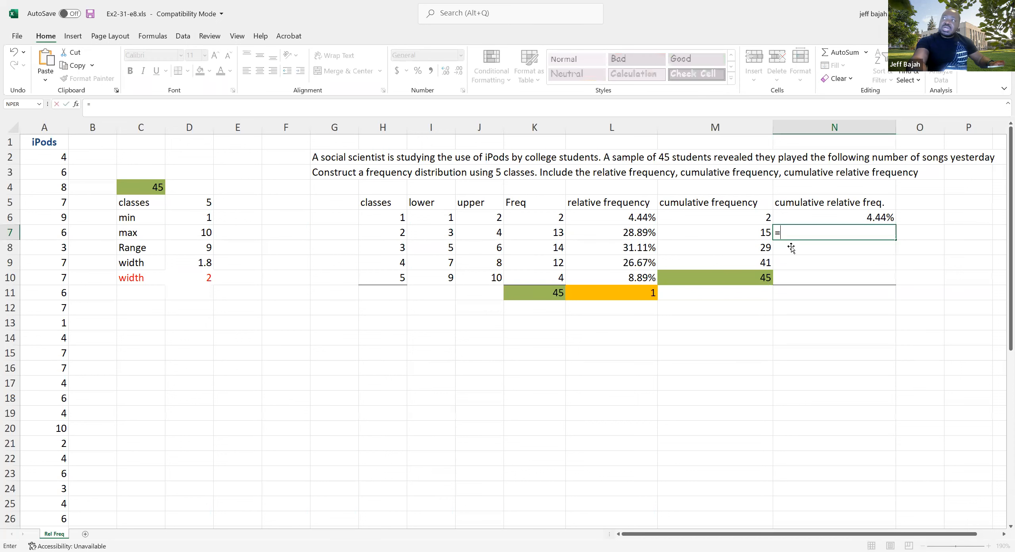
left_click(866, 216)
type("+")
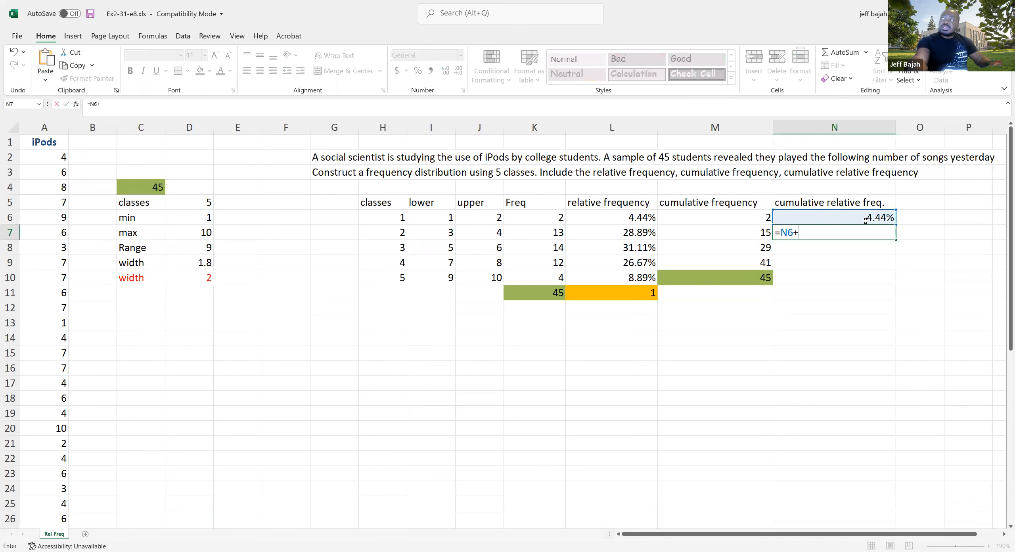
left_click(617, 235)
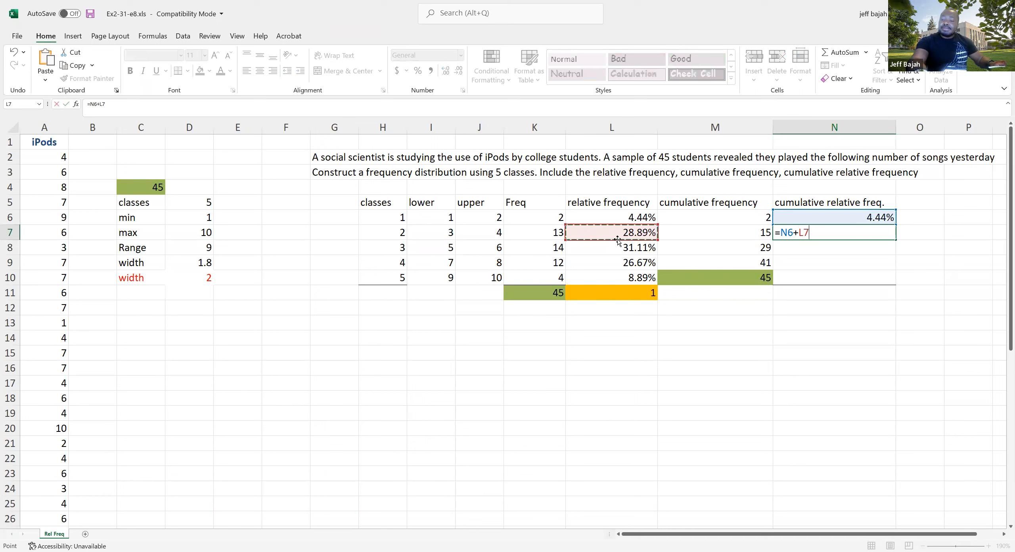
key("Return")
left_click(885, 237)
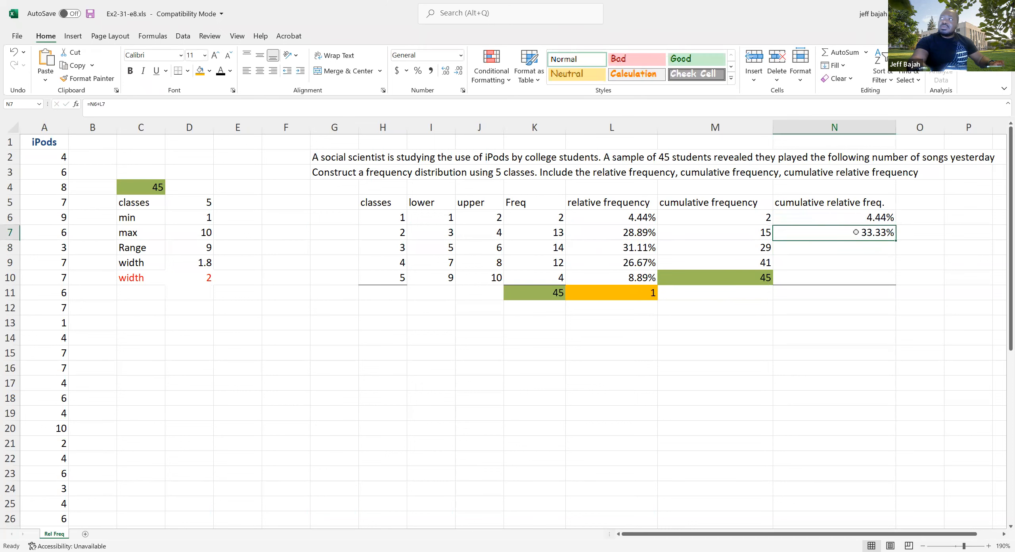
left_click_drag(895, 240, 884, 288)
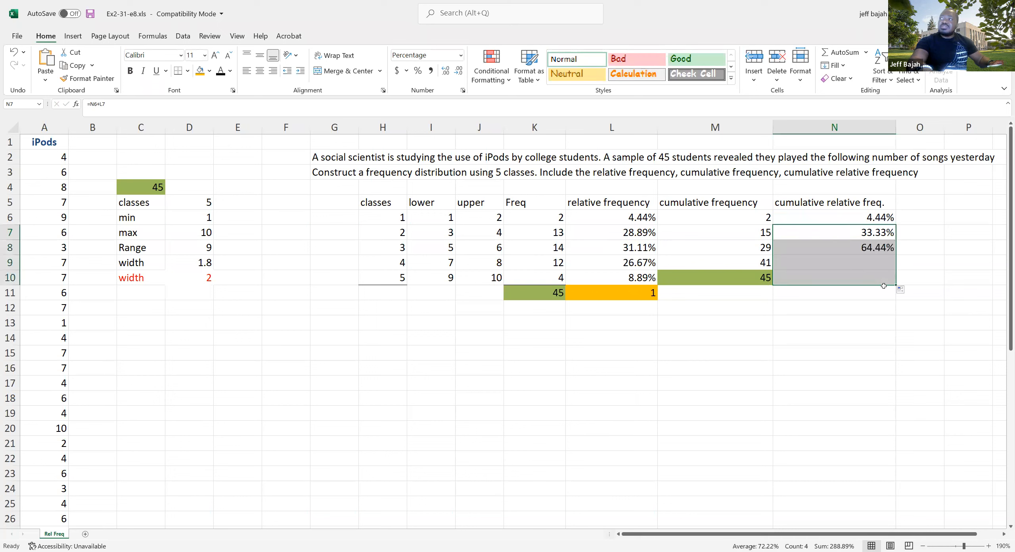
Show the last cumulative relative frequency in N10 as a percentage without decimal places
left_click(854, 279)
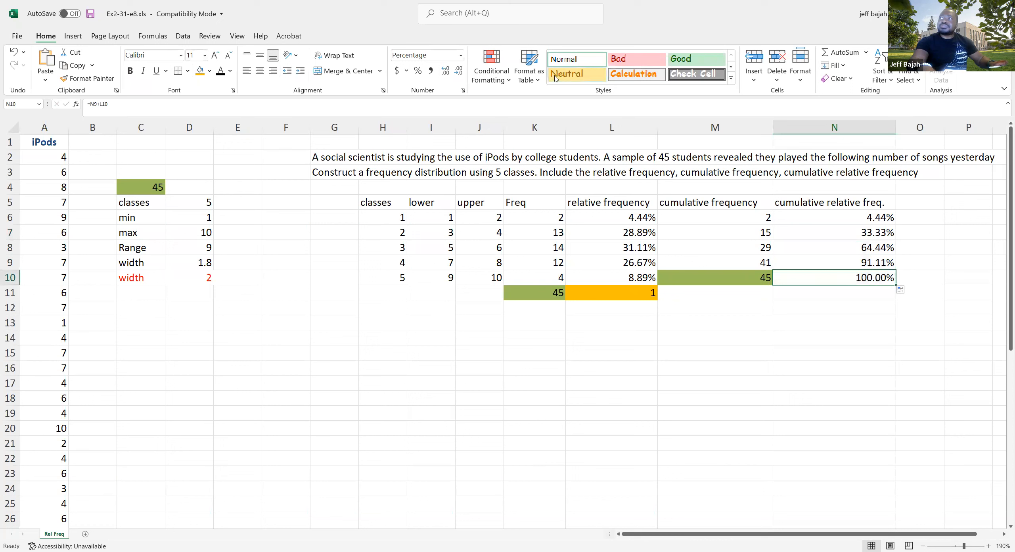
left_click(459, 72)
left_click(459, 73)
left_click(788, 311)
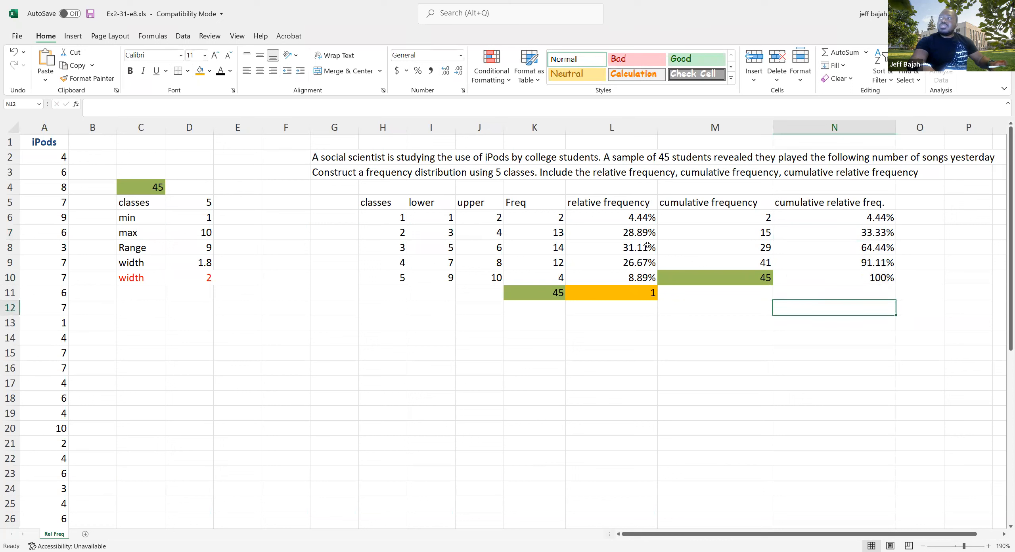
Review the relative and cumulative frequency columns, comparing the class limits and results of the first three classes
left_click_drag(610, 206, 615, 263)
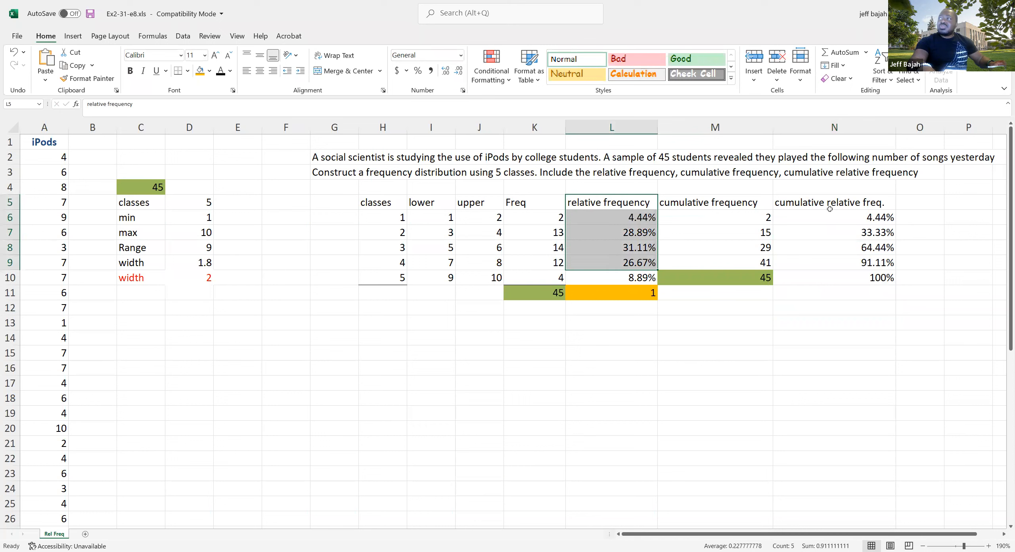
left_click_drag(711, 206, 713, 262)
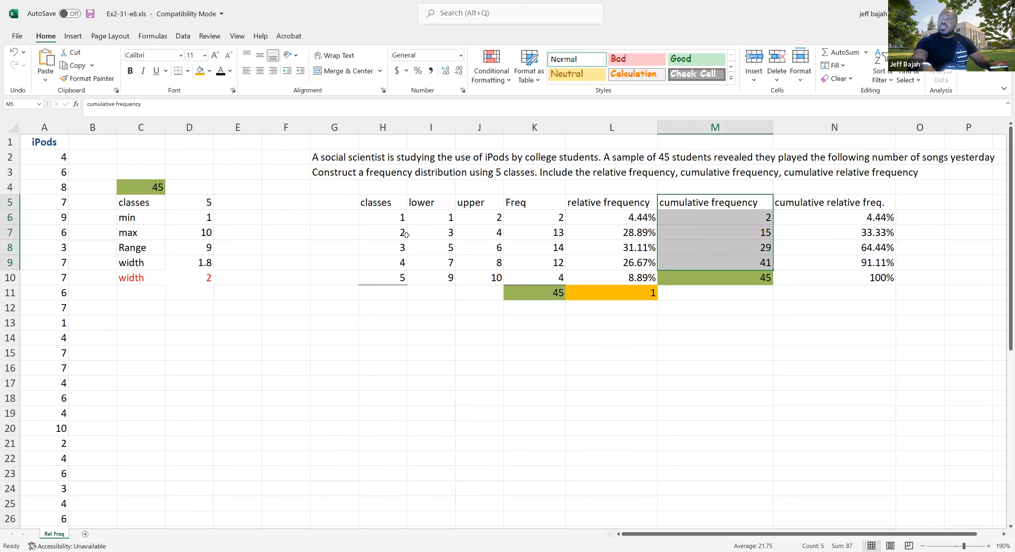
left_click(496, 250)
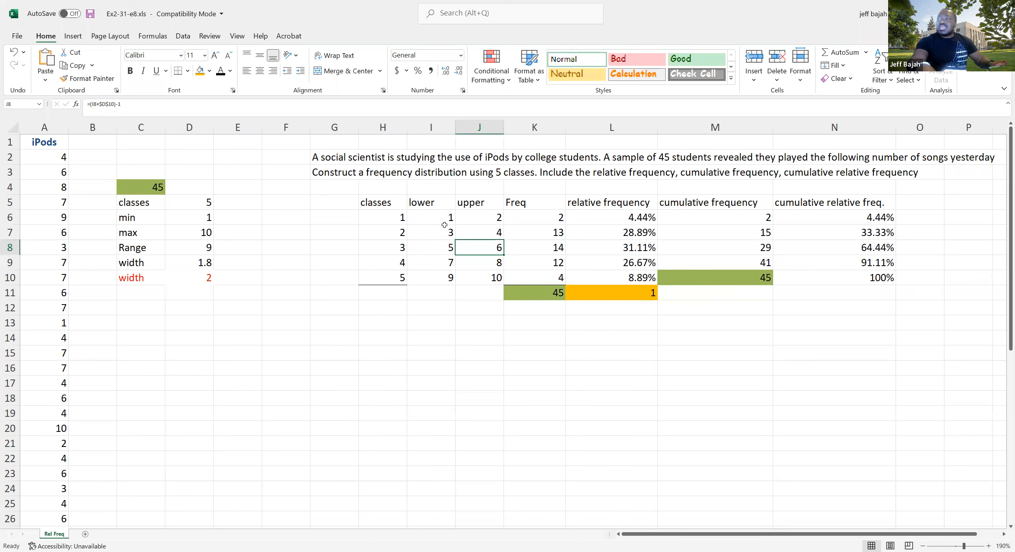
left_click_drag(437, 218, 614, 246)
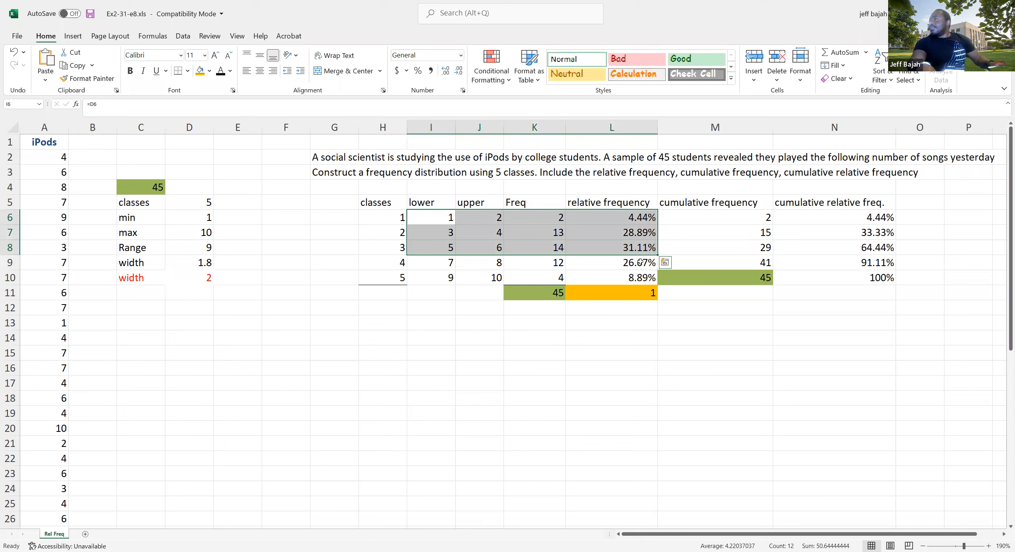
left_click(640, 250)
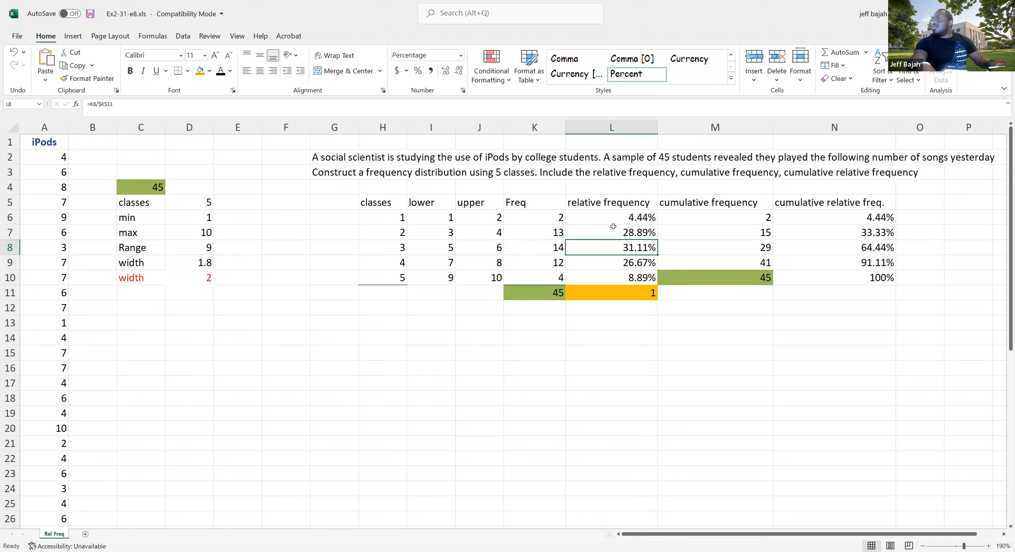
mouse_move(431, 216)
left_mouse_down()
mouse_move(634, 218)
mouse_move(845, 249)
left_mouse_up()
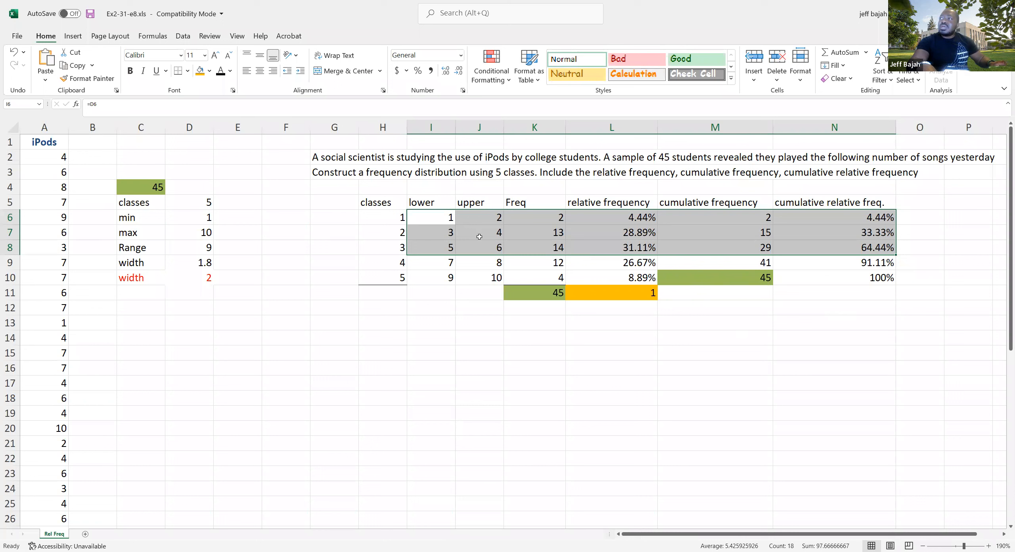
left_click(466, 260)
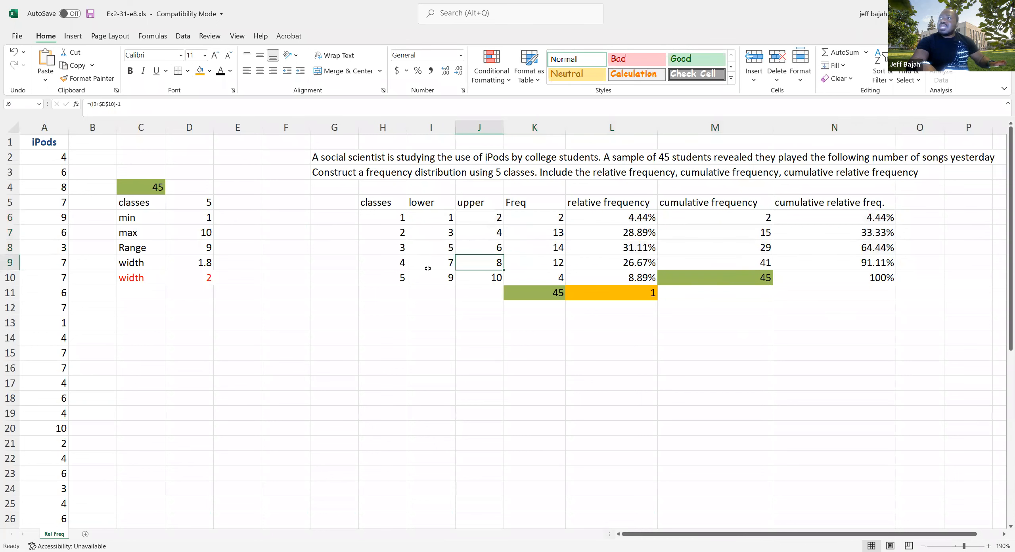